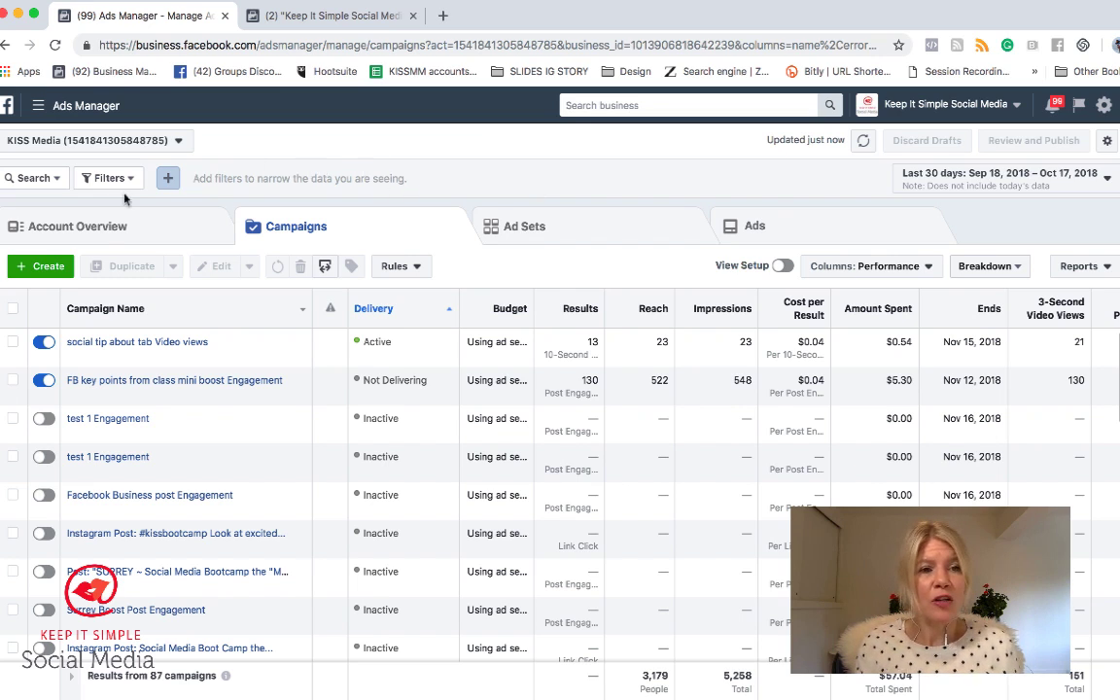
- View the account overview and try the October 1–18, 2018 date range before returning to the last 30 days
click(97, 230)
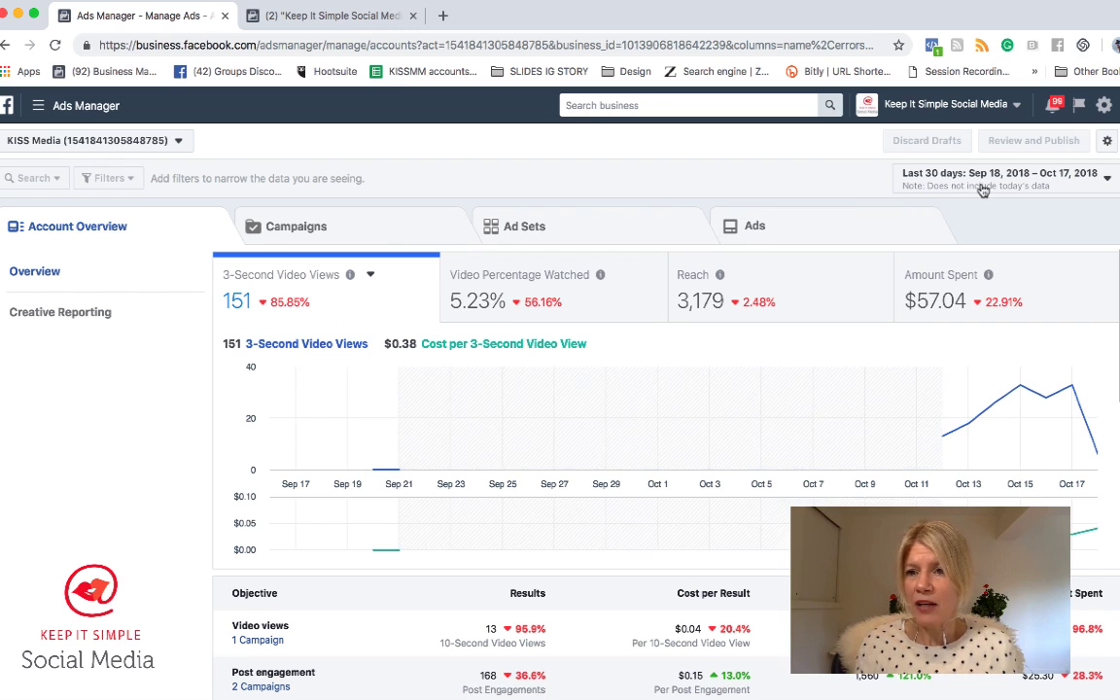
click(1108, 180)
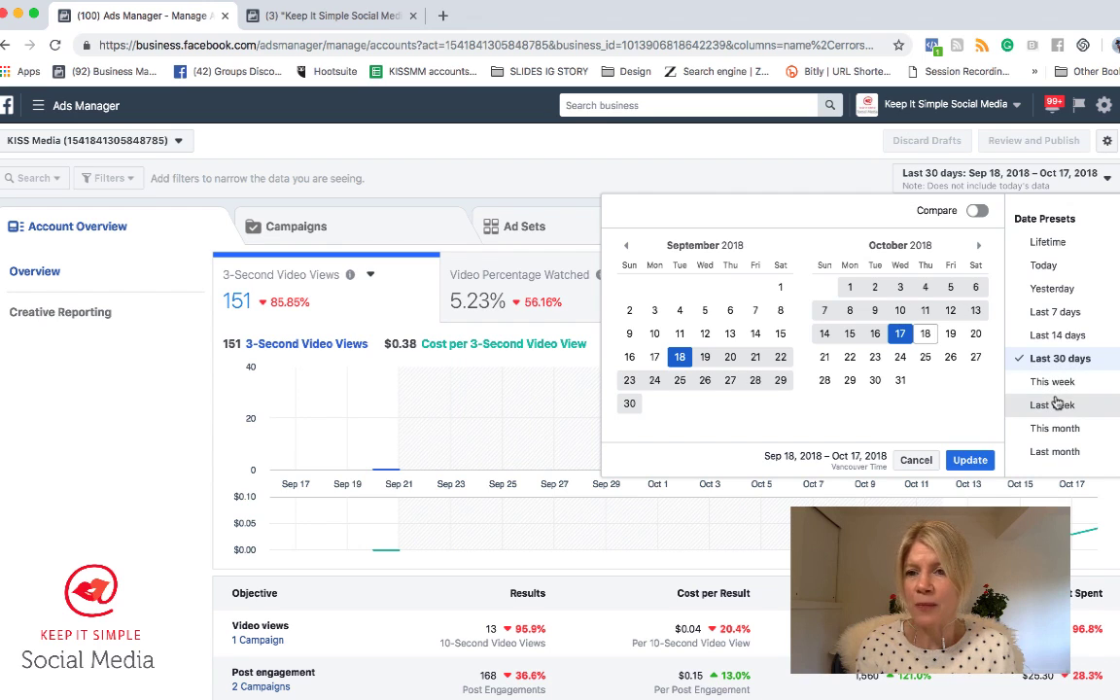
click(850, 287)
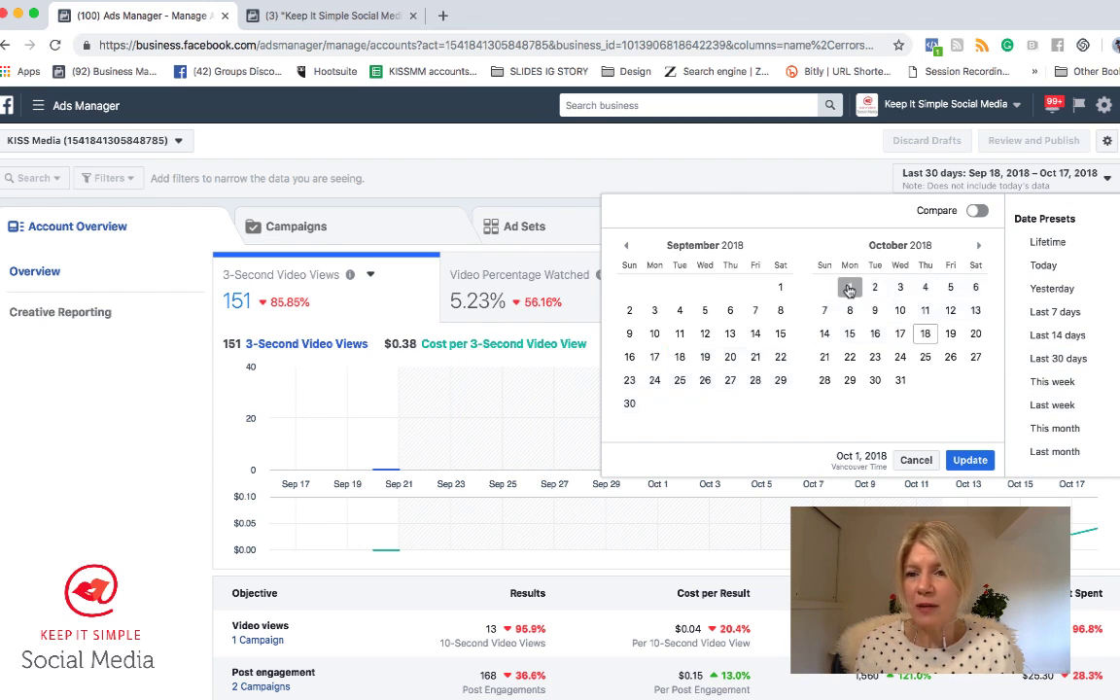
click(924, 335)
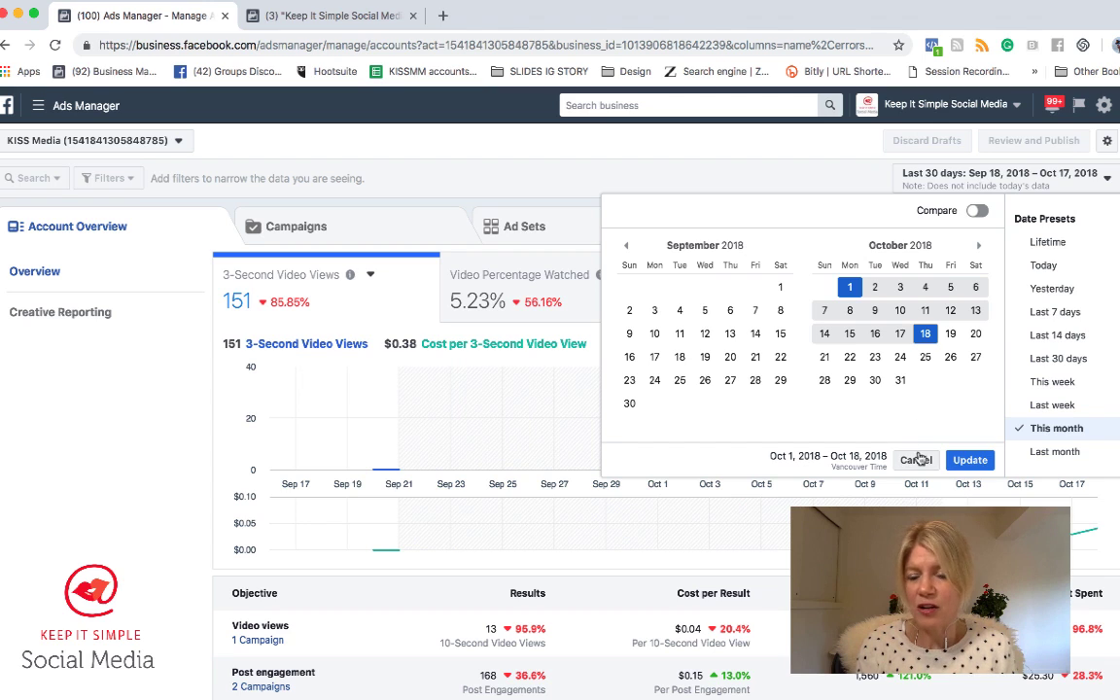
click(1048, 360)
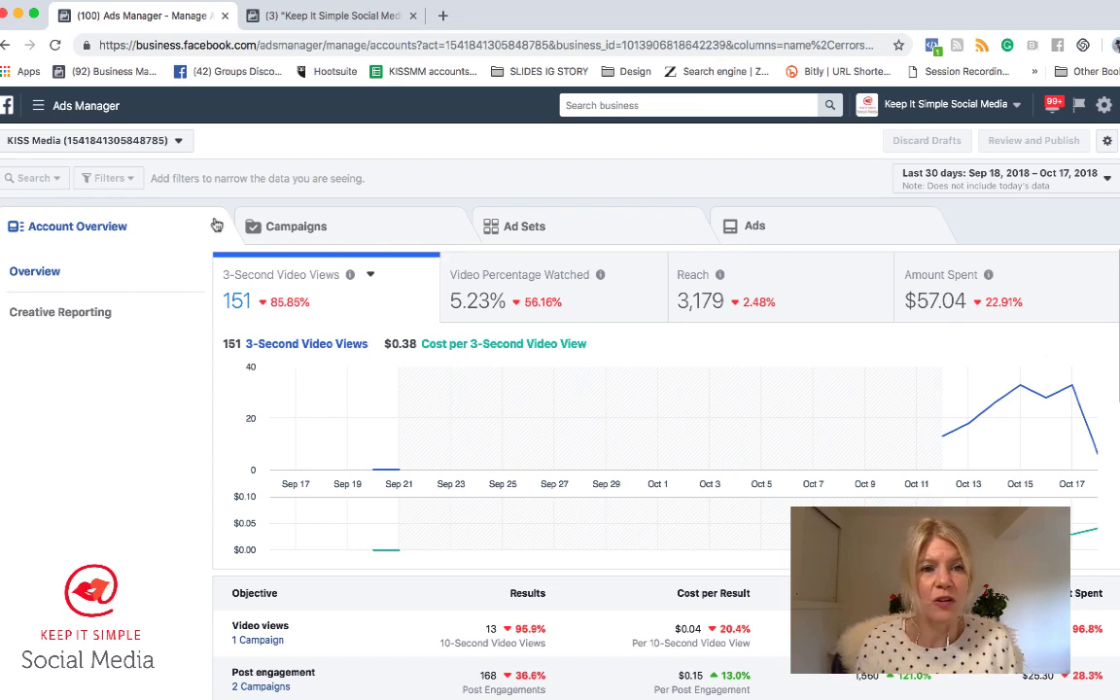
- Return to the campaigns list and start creating a new campaign
click(313, 225)
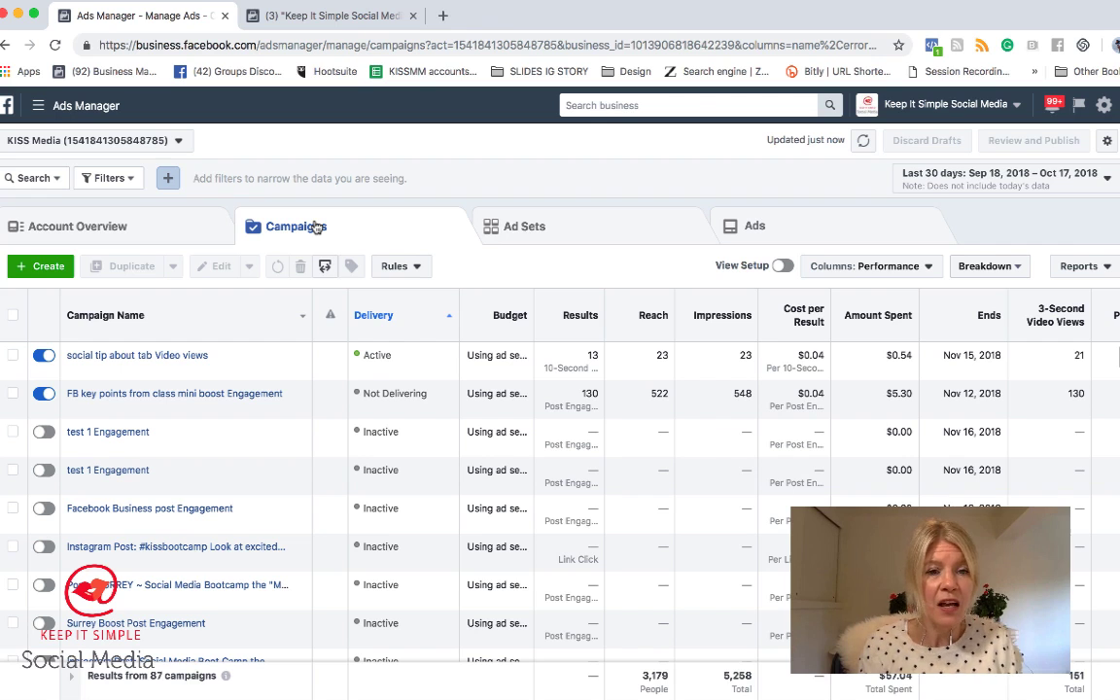
click(47, 271)
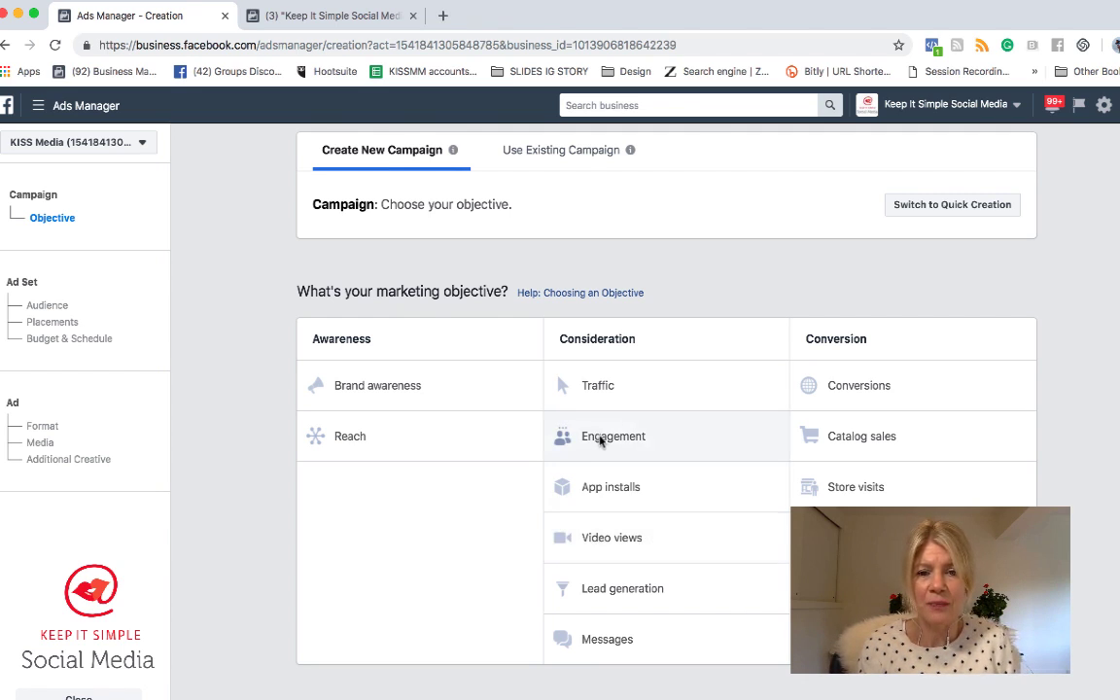
- Compare the Boost Post option on the business page's latest photo post with the marketing objectives offered for the new campaign
click(340, 18)
scroll(538, 356, down, 5)
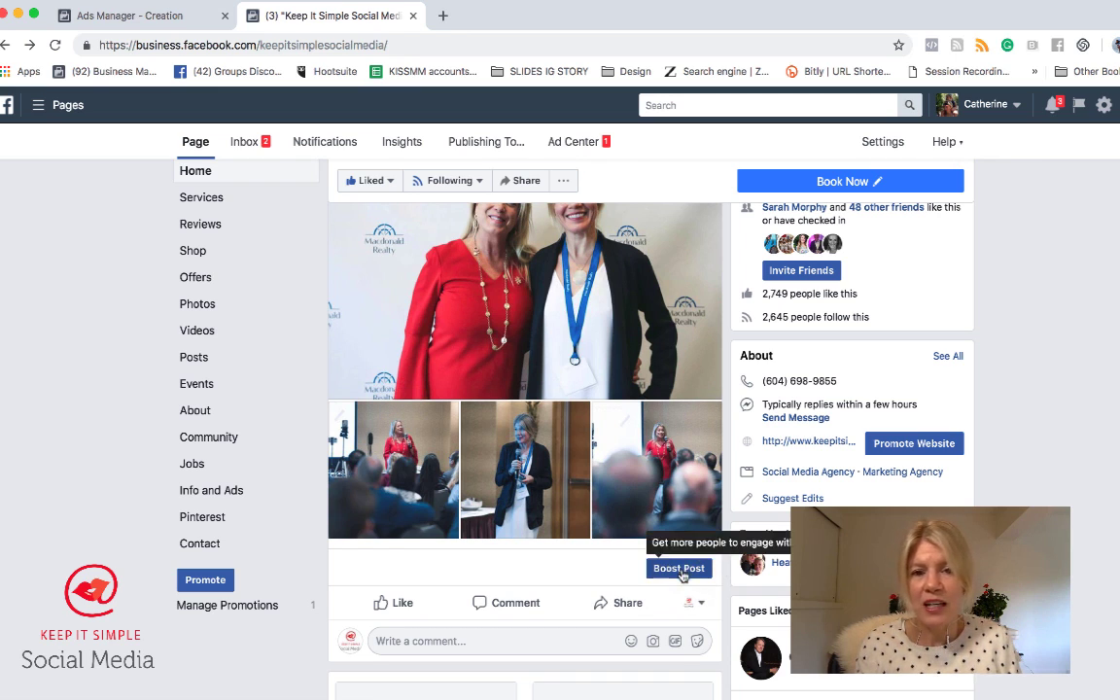
click(158, 16)
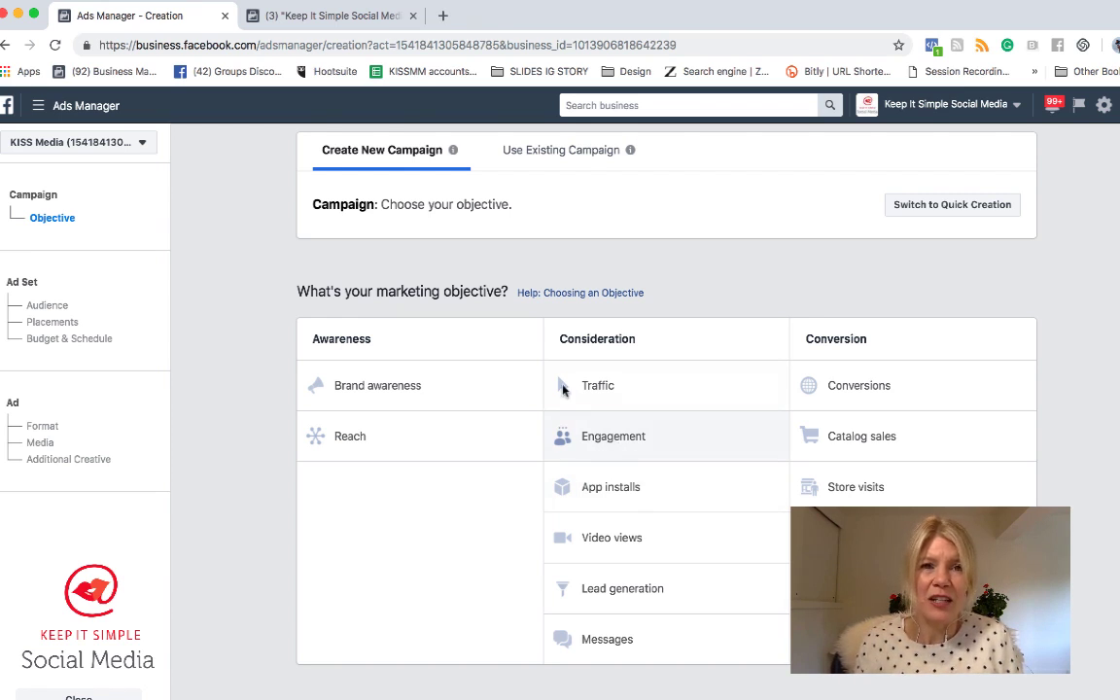
click(354, 18)
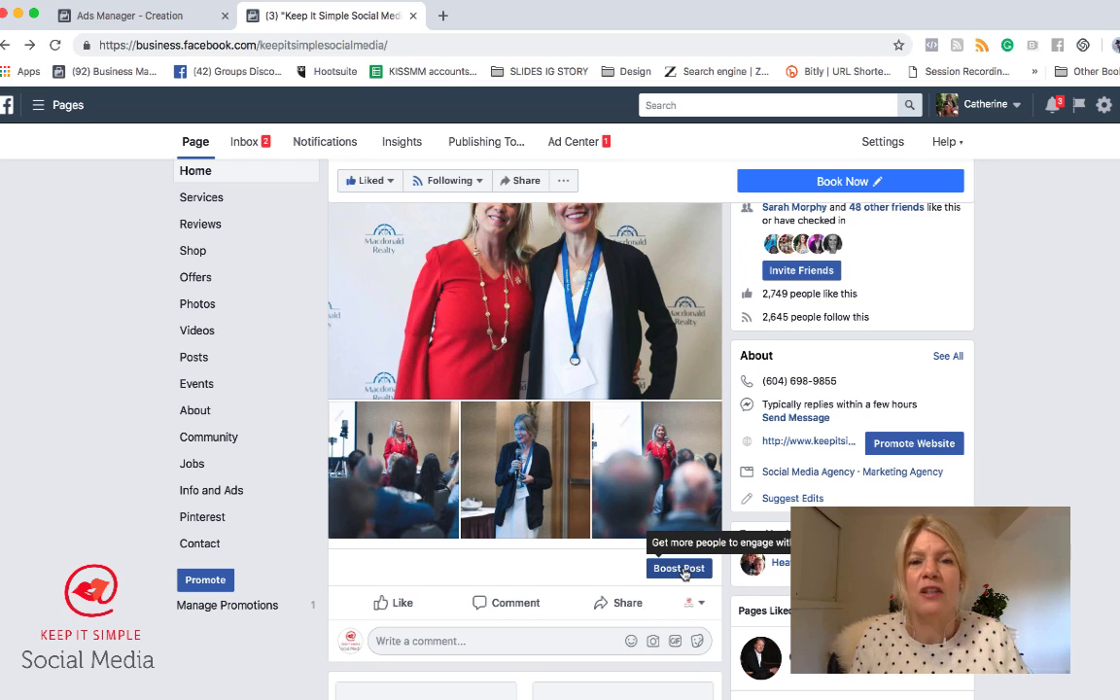
click(143, 17)
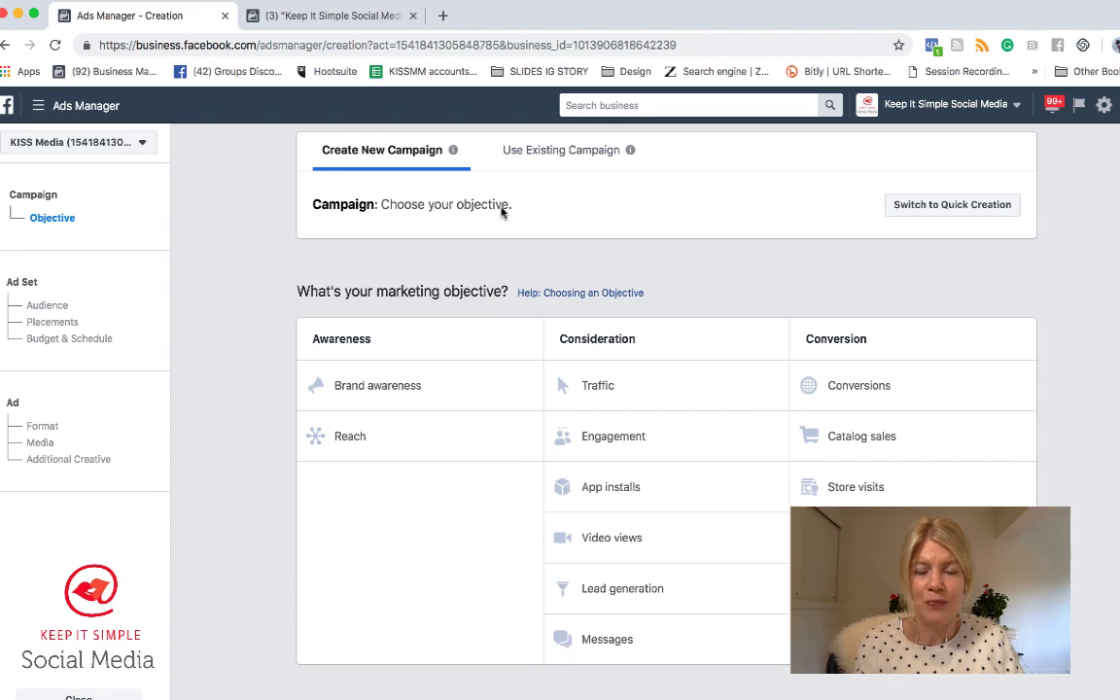
- Choose Engagement as the campaign's marketing objective, keeping the Post engagement type
click(607, 445)
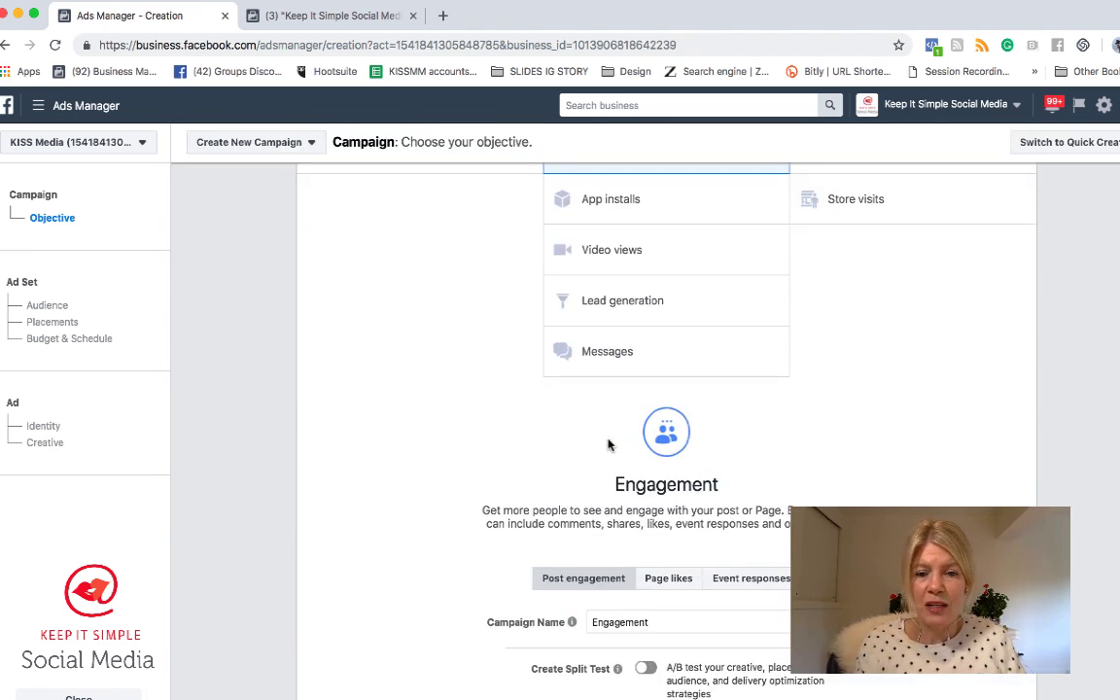
scroll(636, 540, down, 2)
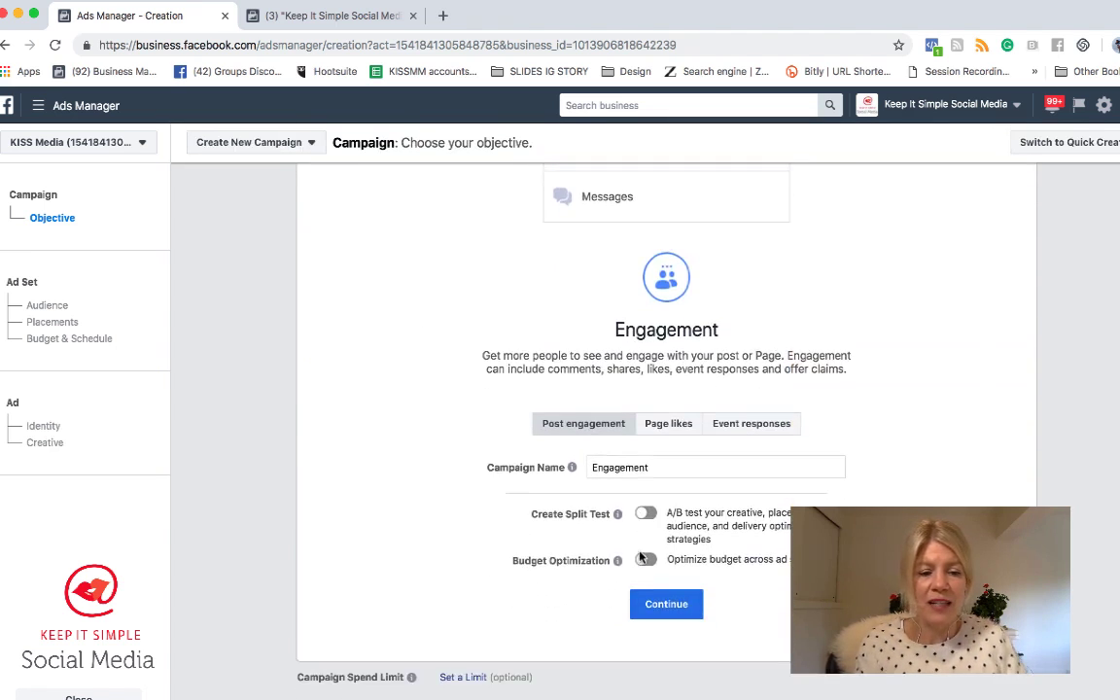
key(F2)
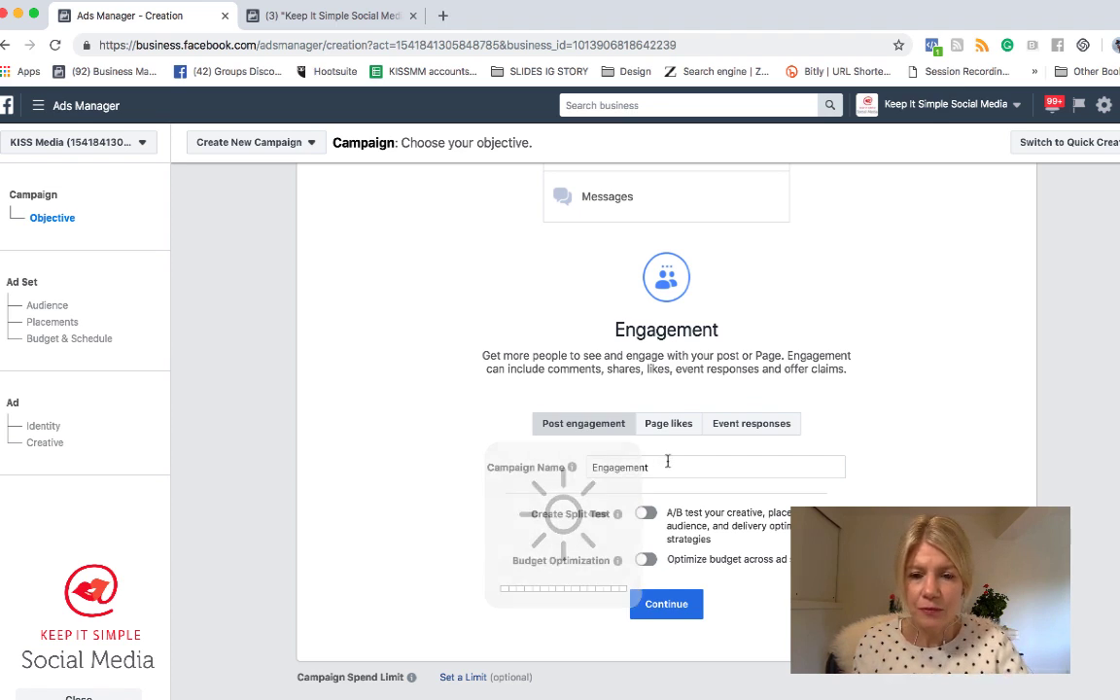
- Name the campaign "event macdonald Engagement"
click(591, 467)
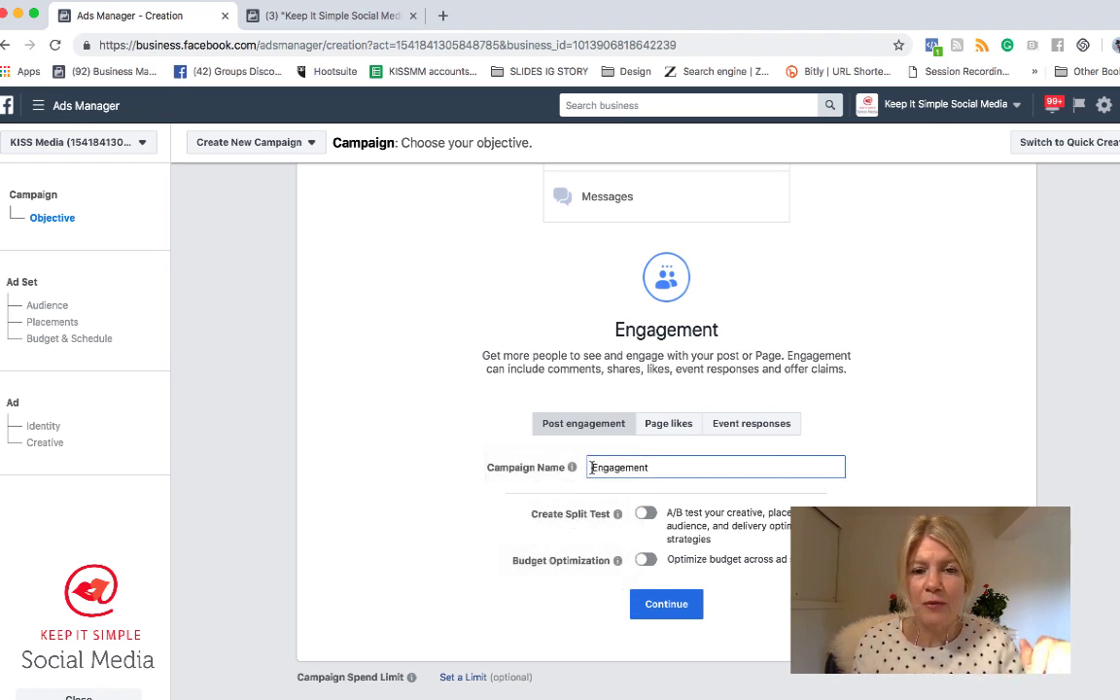
mouse_move(571, 468)
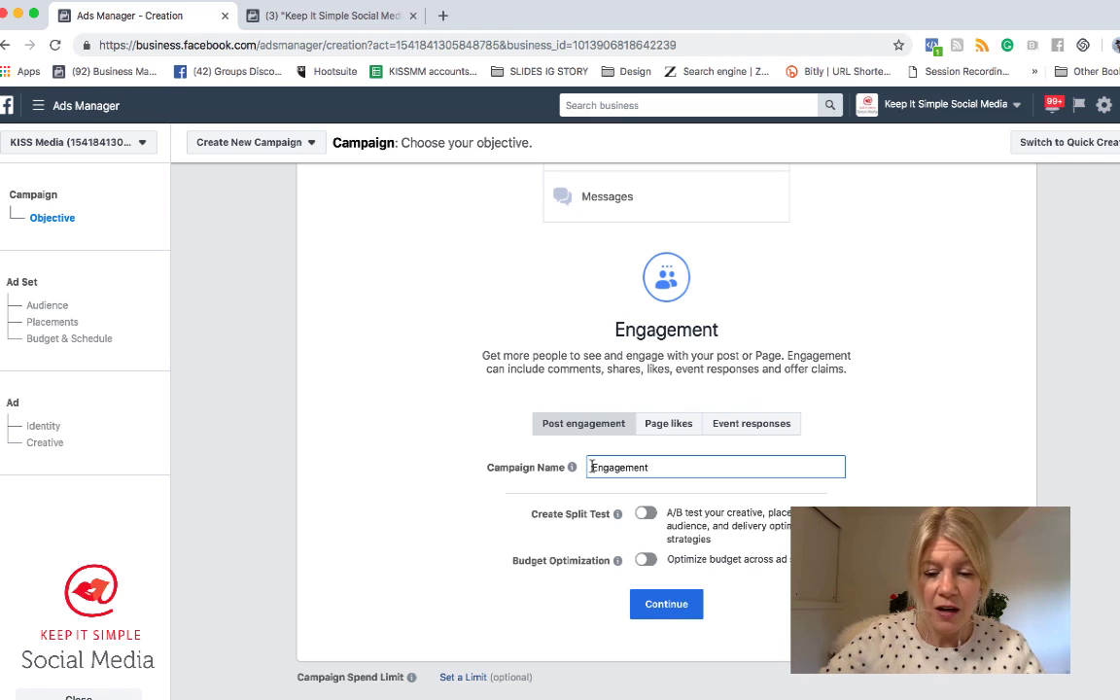
text(events )
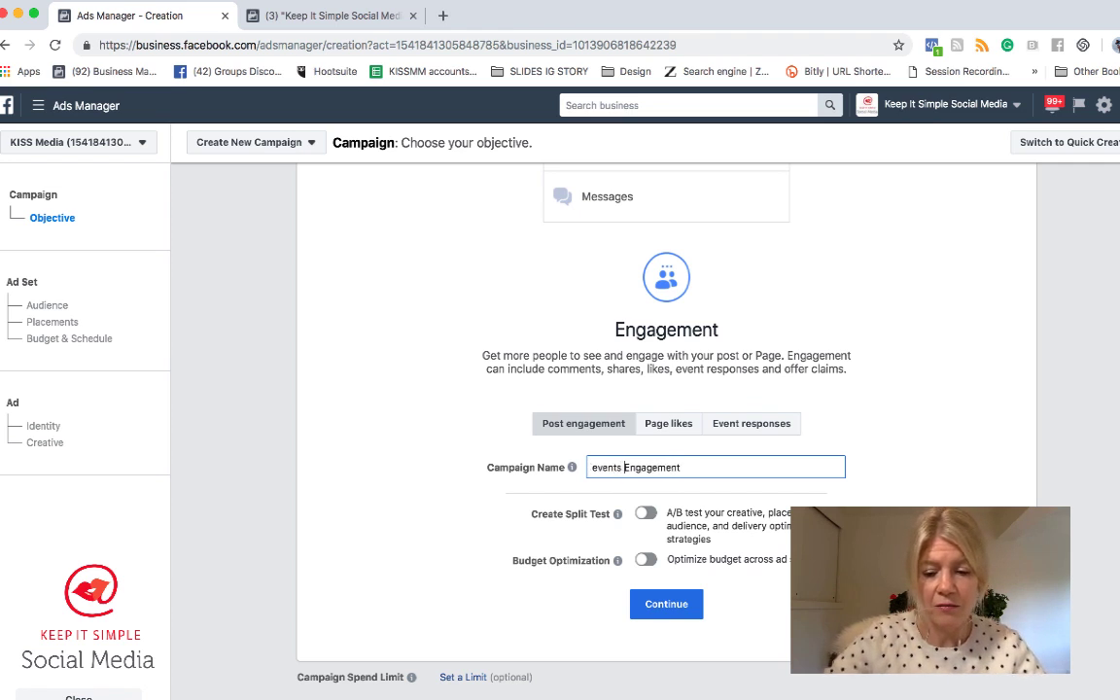
text( mac)
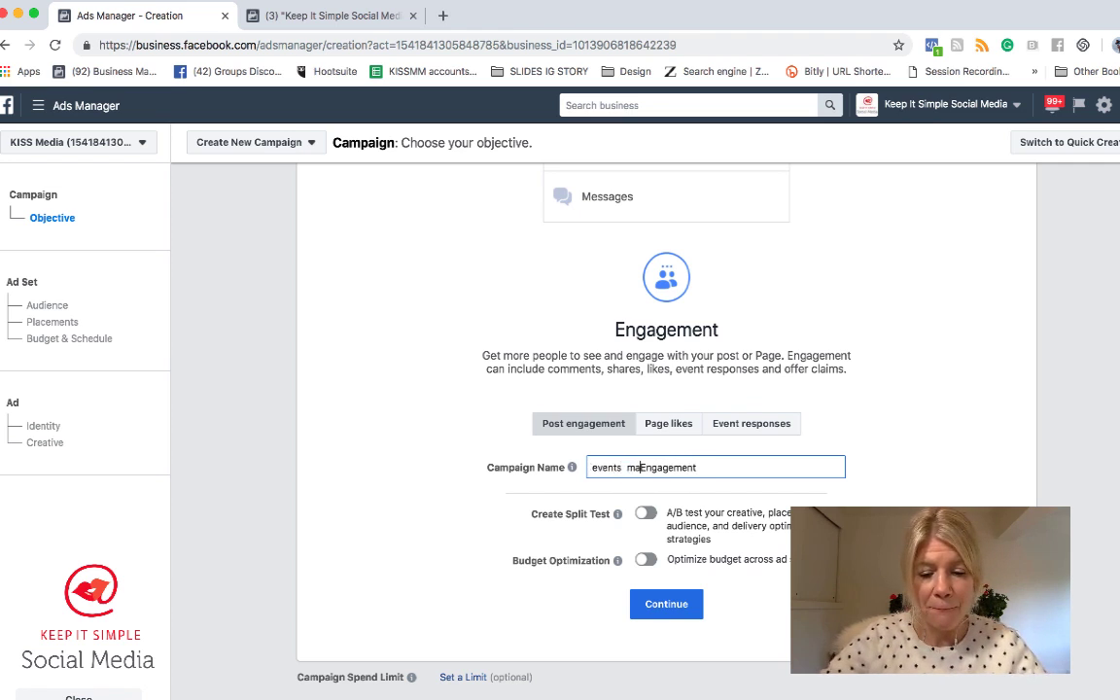
text(donald)
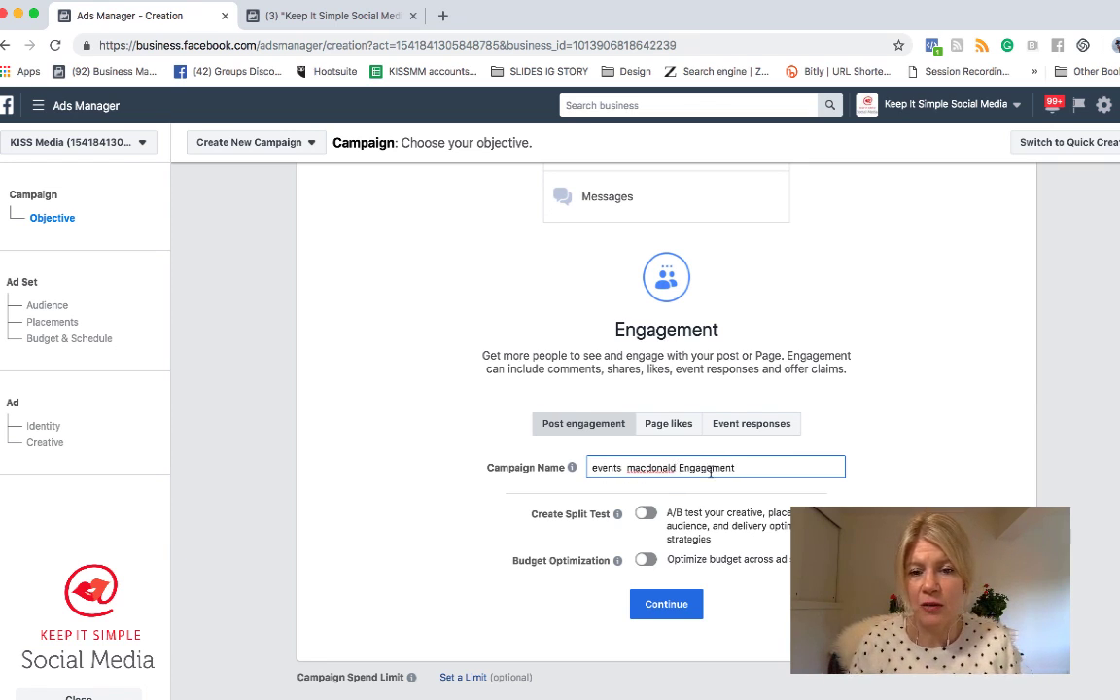
click(617, 468)
key(BackSpace)
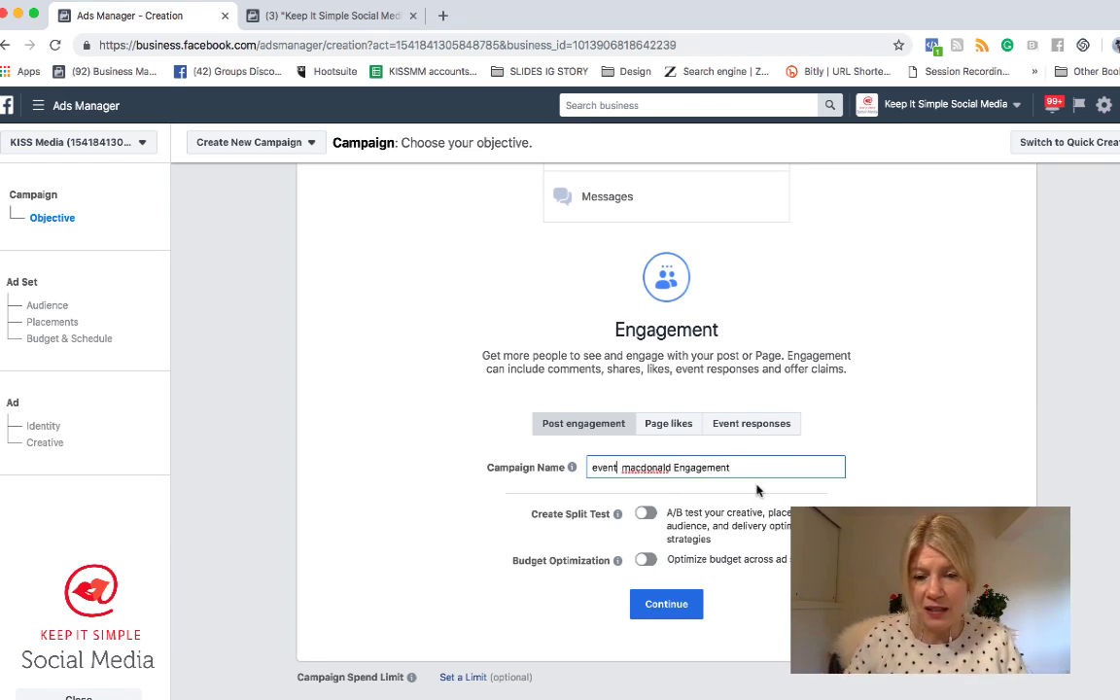
- Copy the campaign name, continue to the ad set and name it "event macdonald Engagement" as well
drag(727, 474, 584, 469)
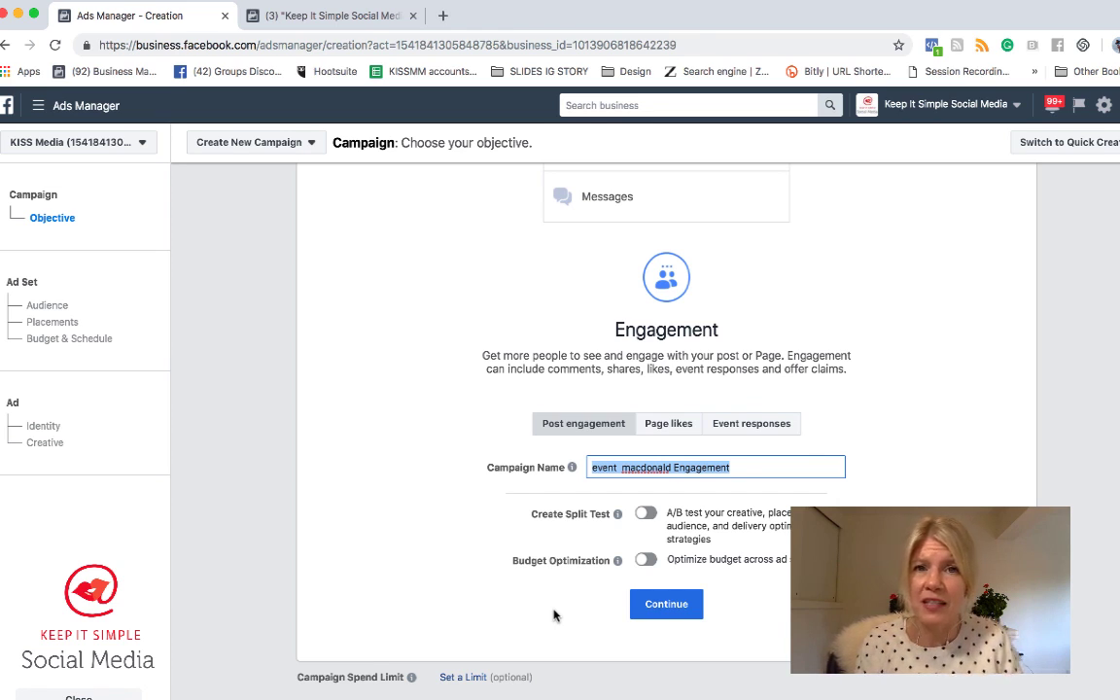
click(666, 605)
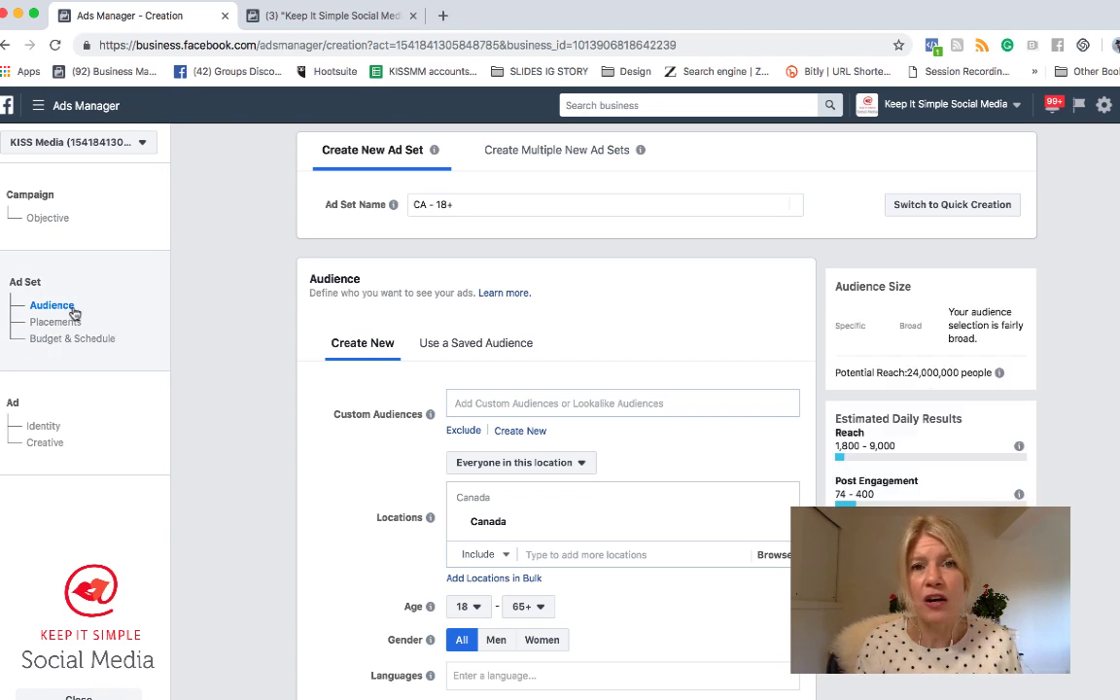
click(468, 207)
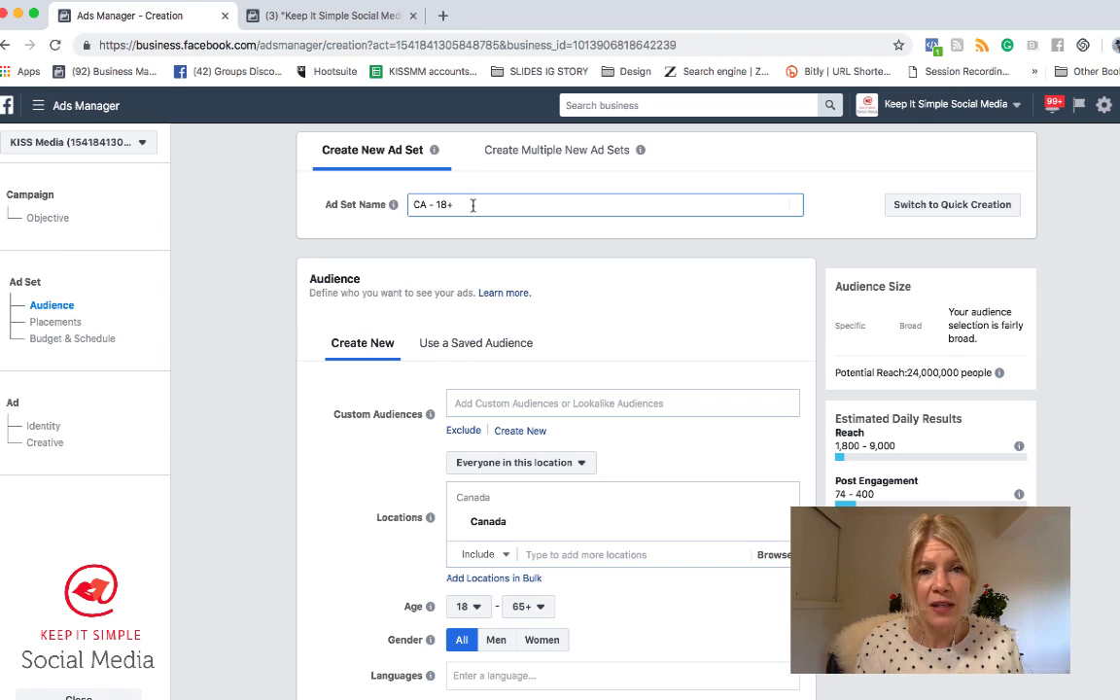
mouse_move(396, 206)
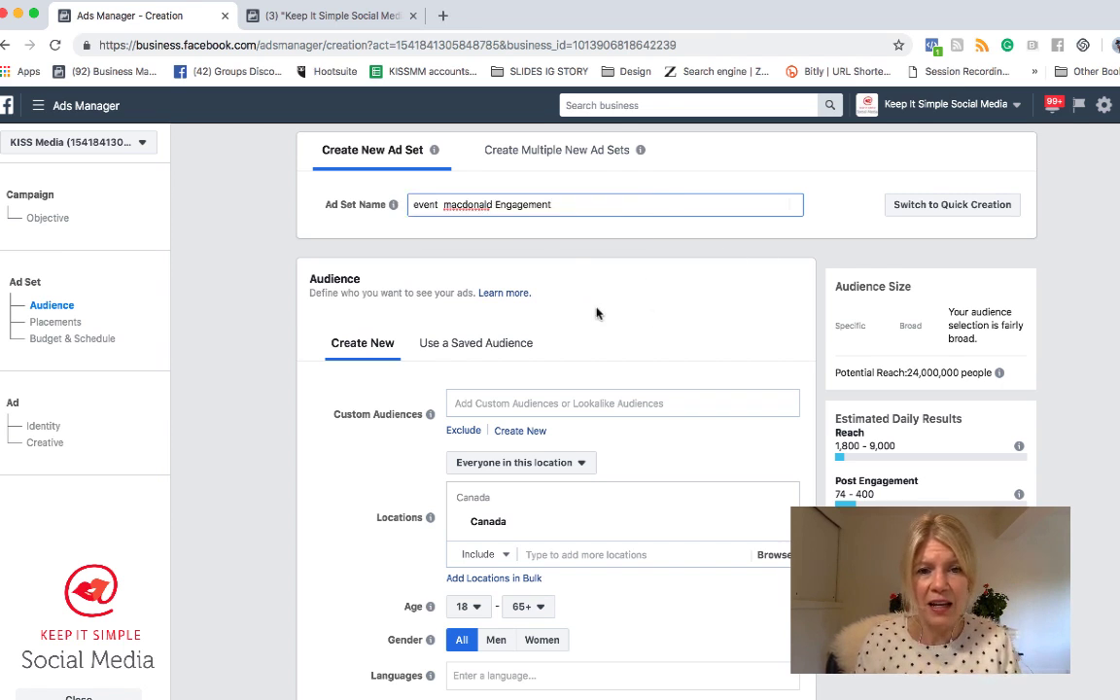
- Open the location entry in the ad set's audience settings for adding a location
scroll(609, 329, down, 2)
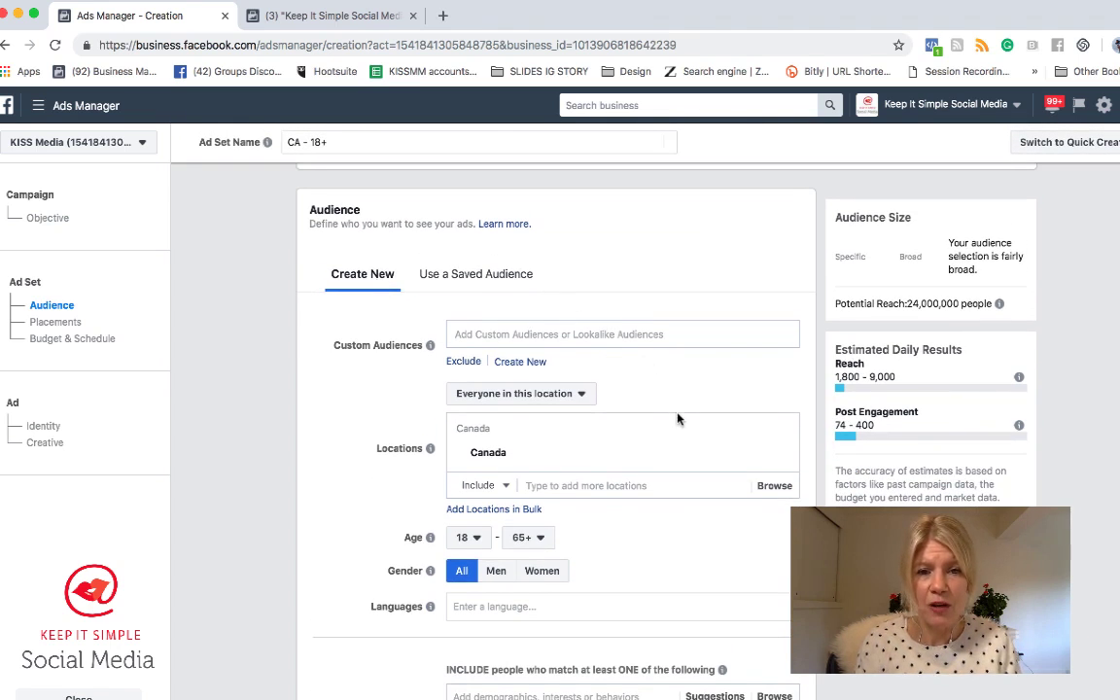
scroll(678, 418, down, 1)
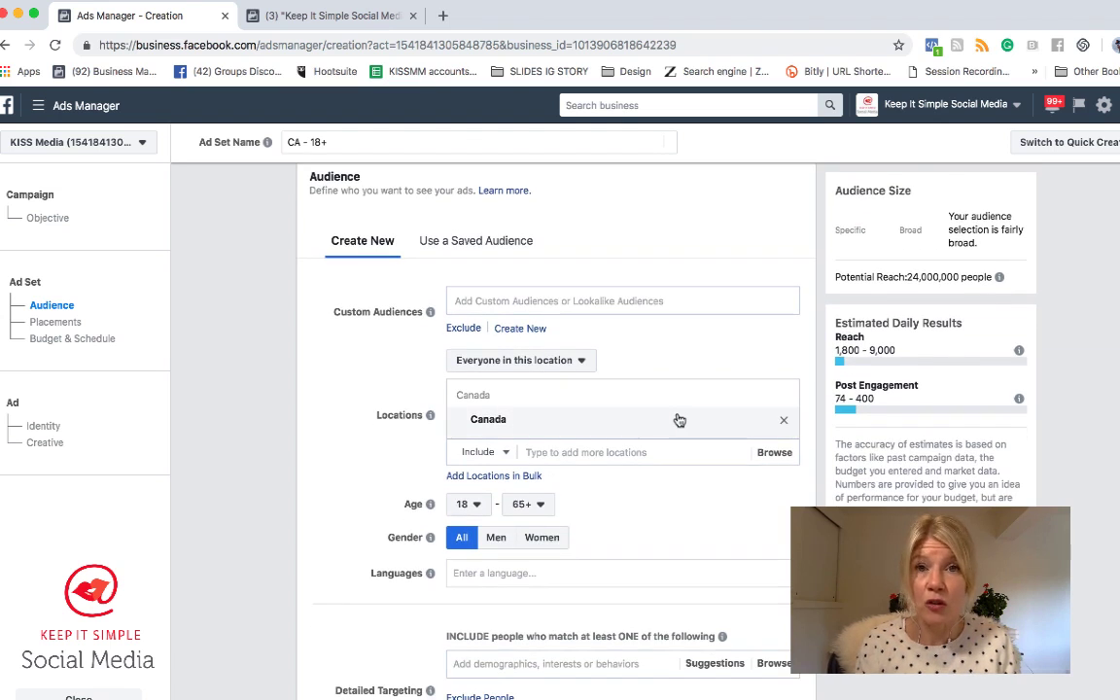
scroll(690, 465, down, 1)
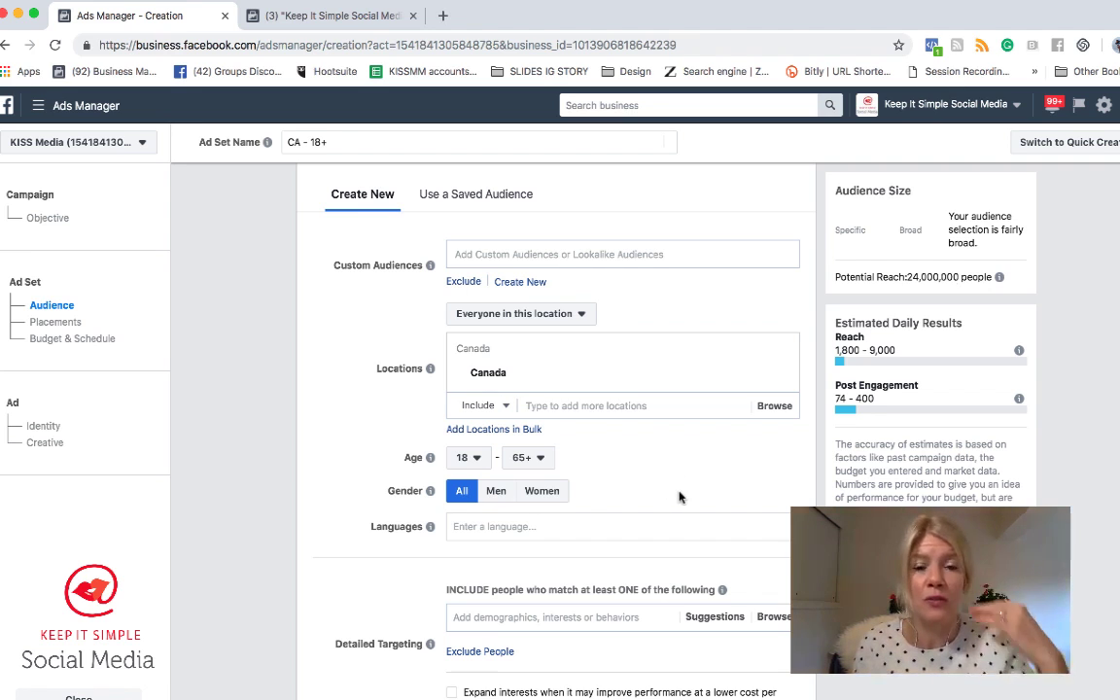
click(551, 407)
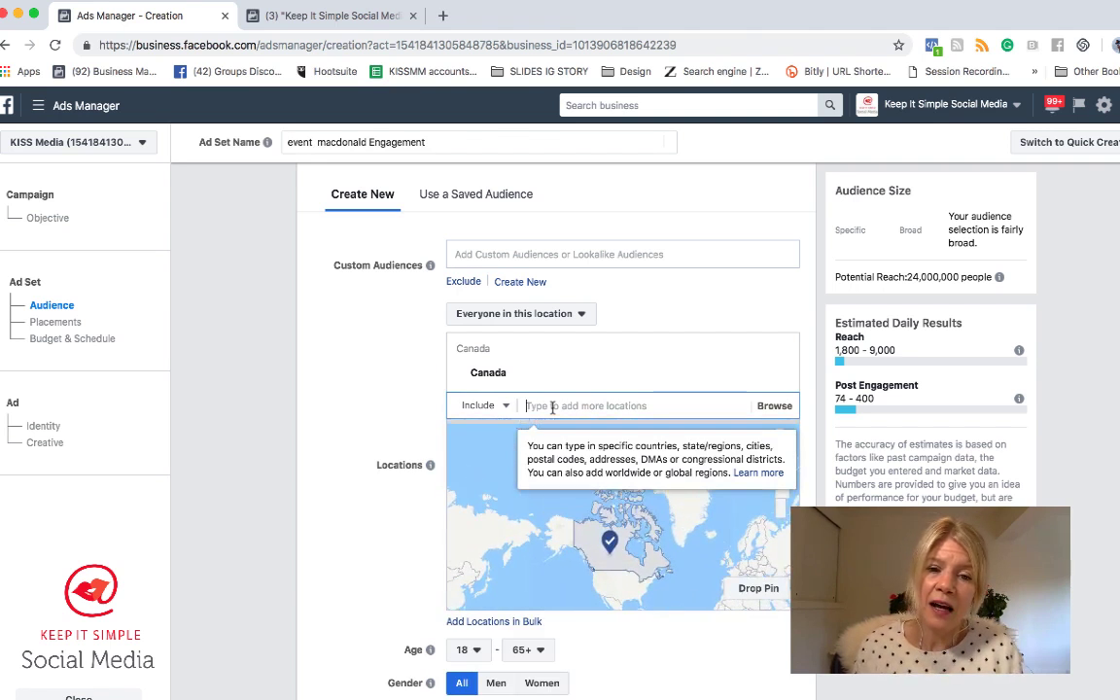
- Review the text and photos of the Macdonald Realty event post on the business page, and return to the ad set
click(321, 15)
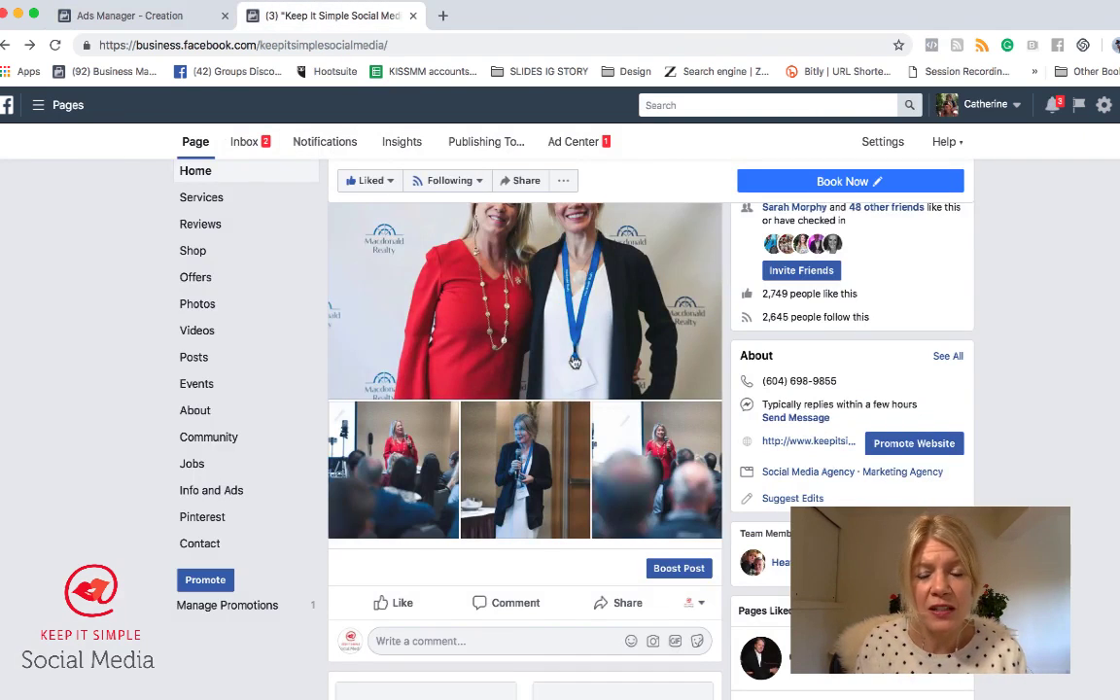
scroll(575, 363, up, 3)
scroll(574, 363, up, 3)
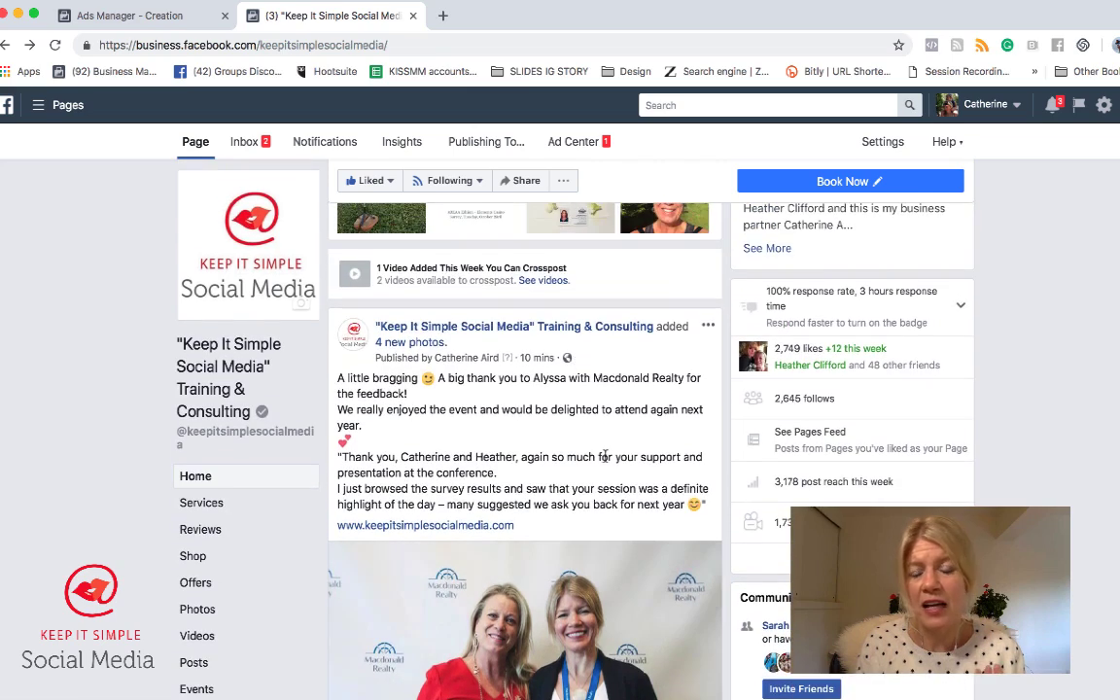
scroll(604, 461, down, 2)
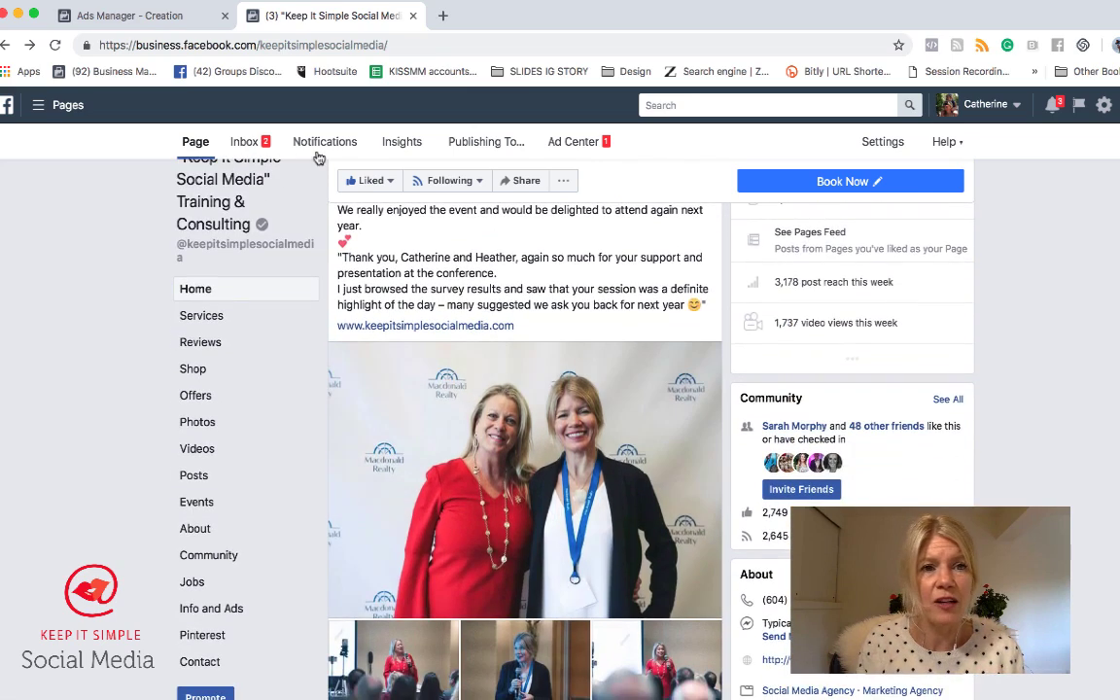
click(133, 16)
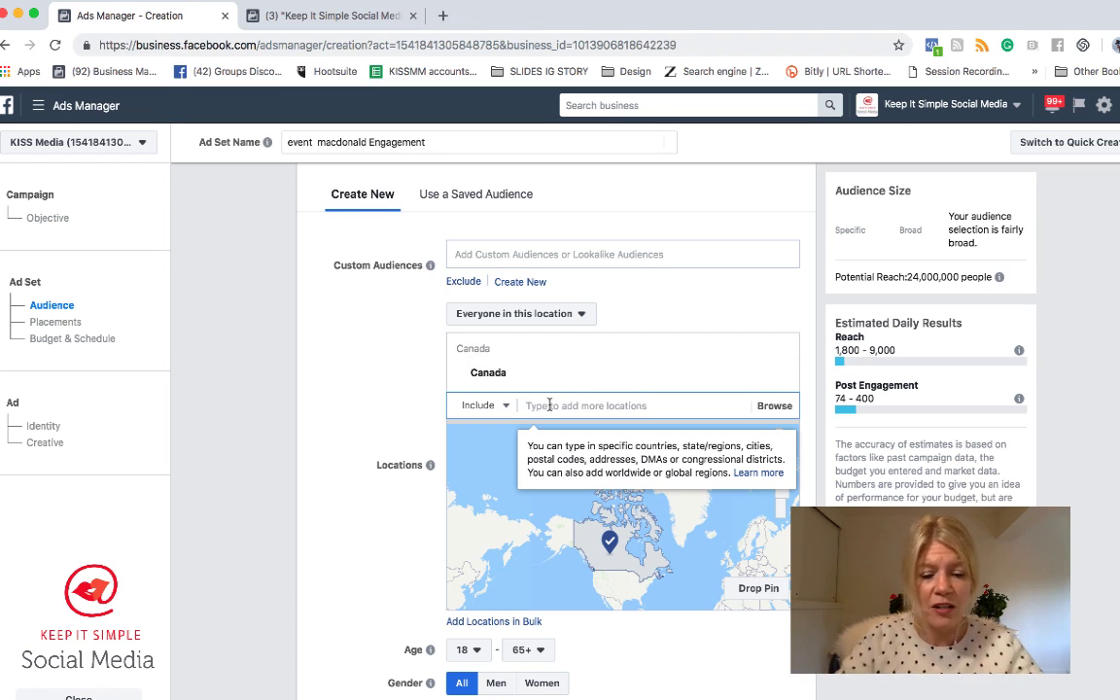
- Set the audience location to Vancouver, British Columbia, Canada
text(vancouv)
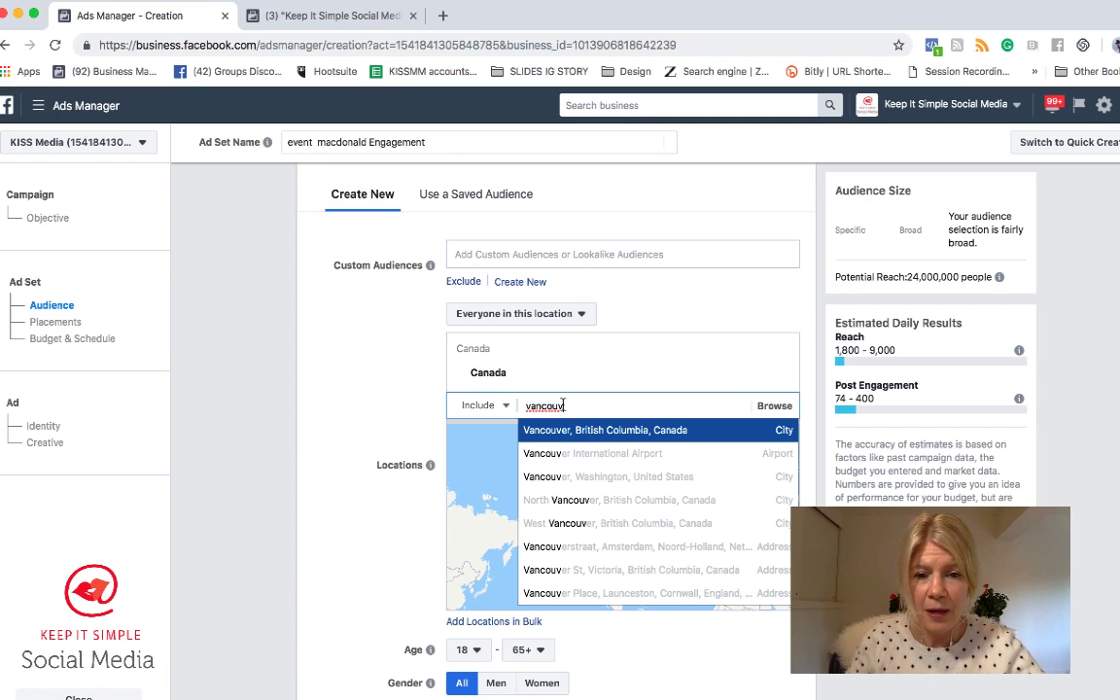
click(600, 428)
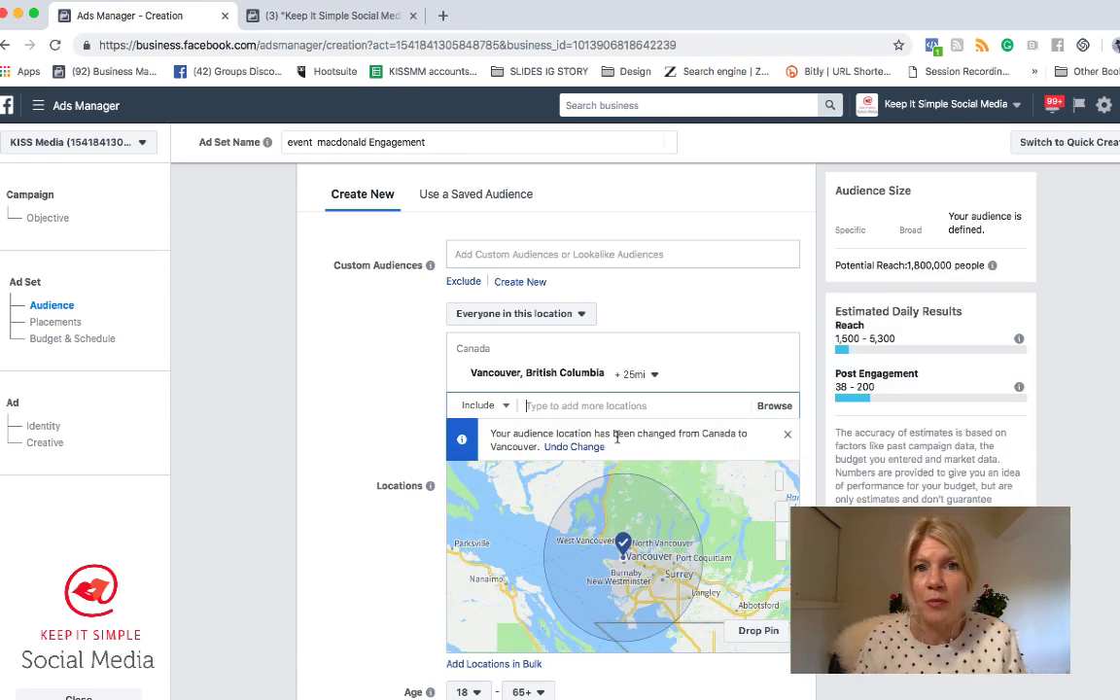
scroll(616, 438, down, 2)
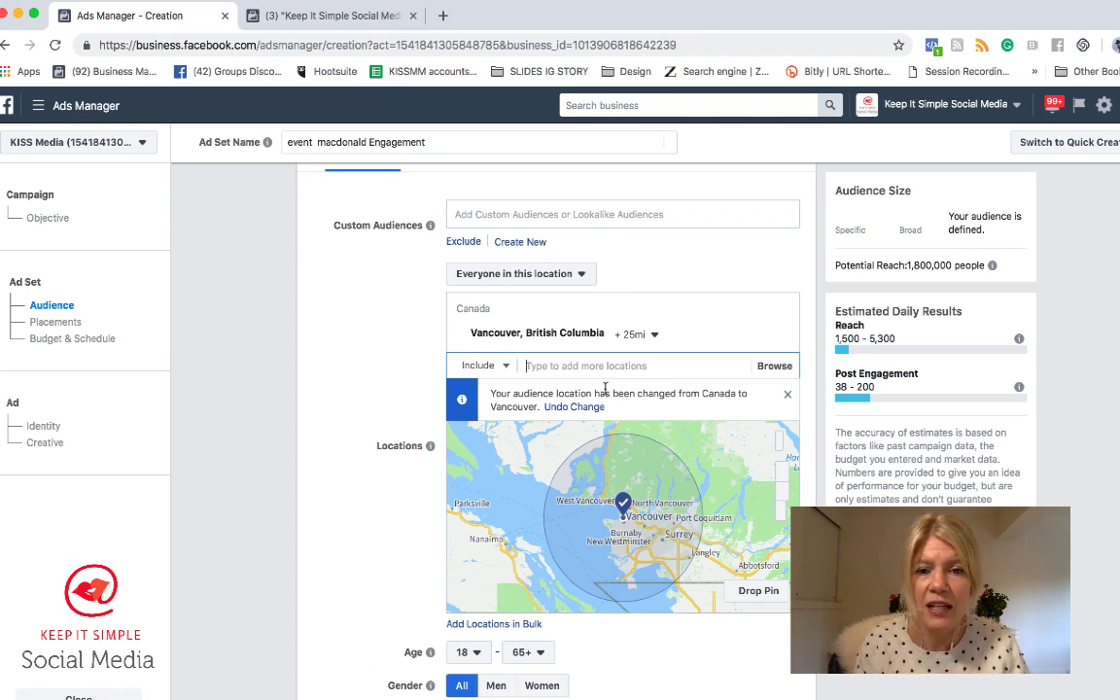
- Add Whistler and Squamish, British Columbia, Canada, to the ad set's audience locations
click(584, 366)
text(wh)
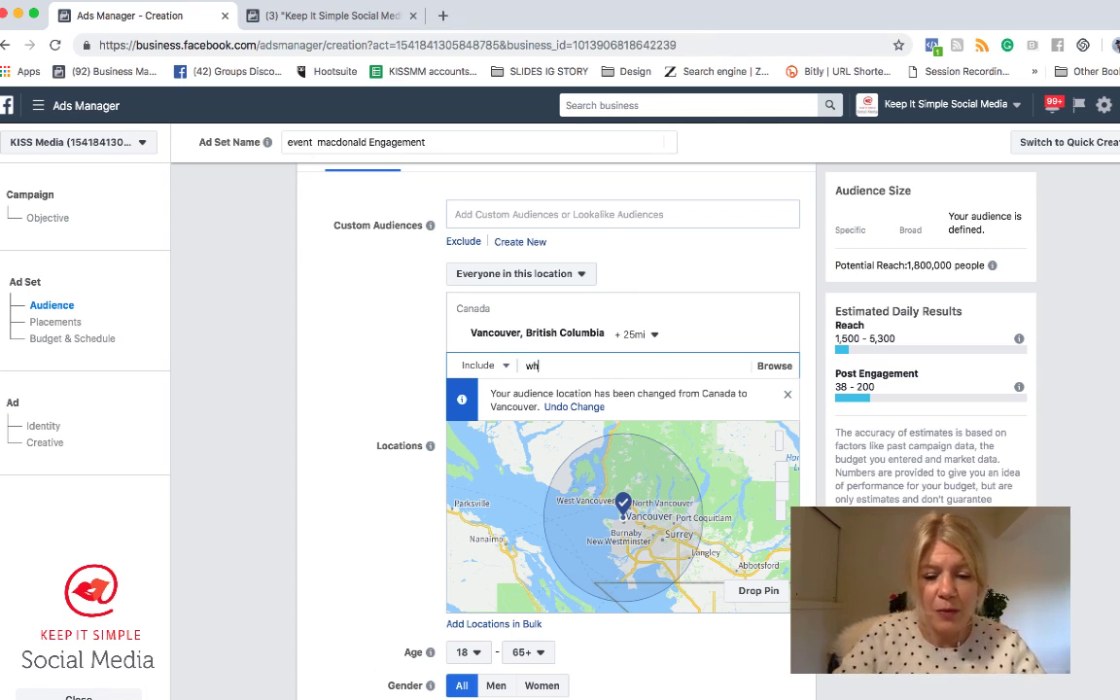
text(islt)
key(BackSpace)
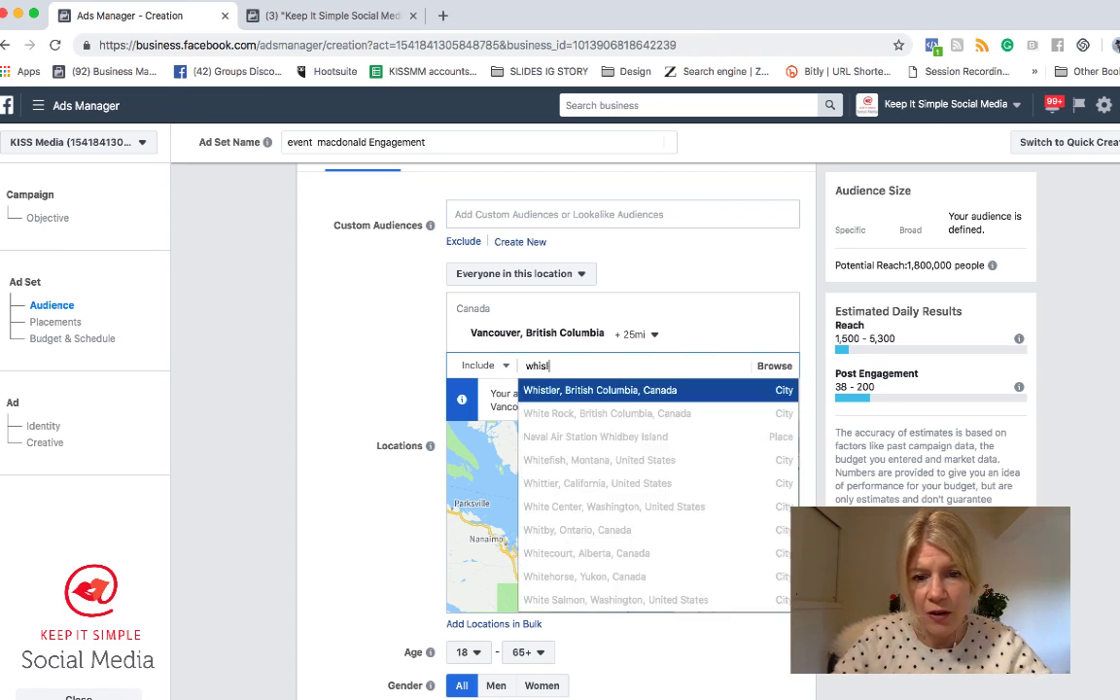
key(BackSpace)
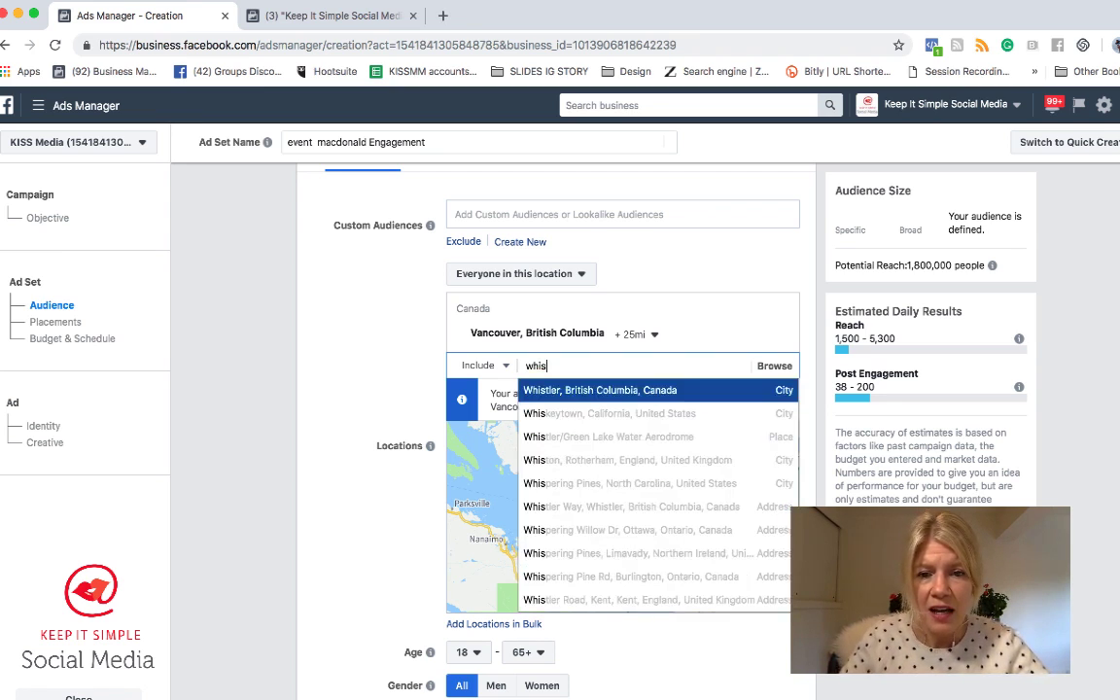
click(560, 390)
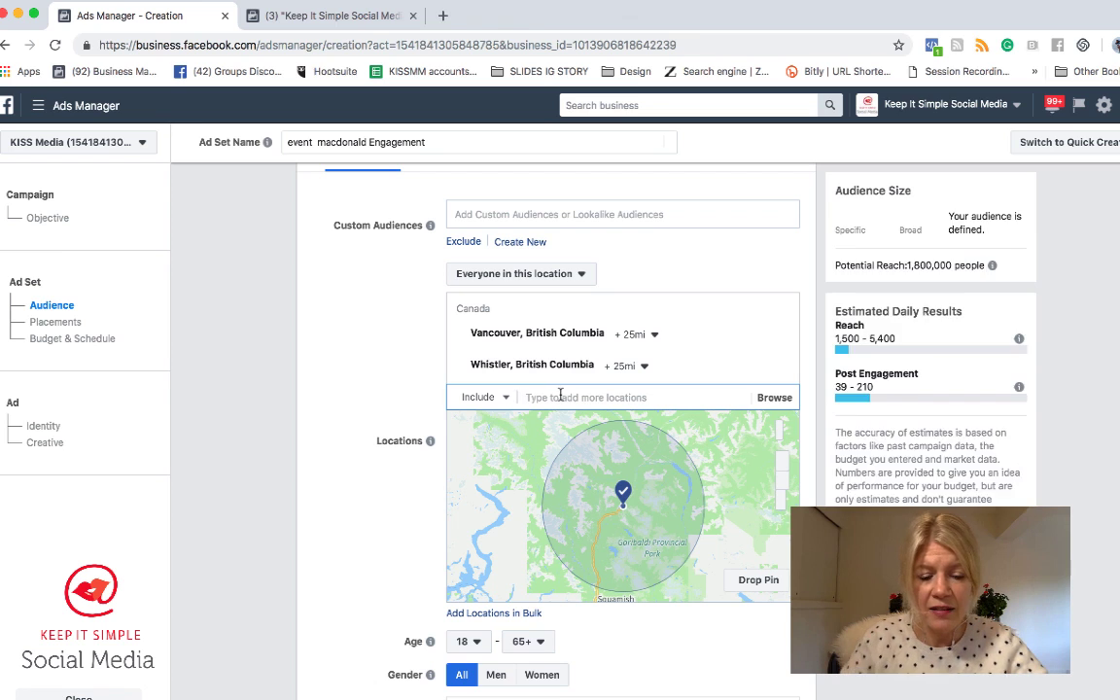
text(squamish)
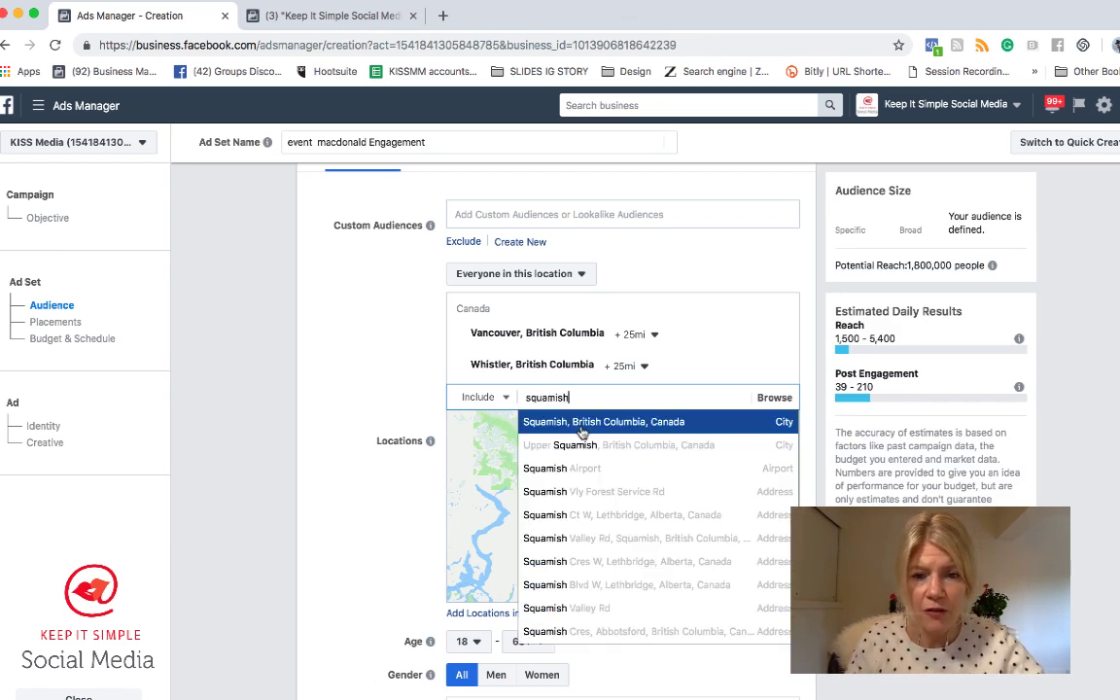
click(564, 417)
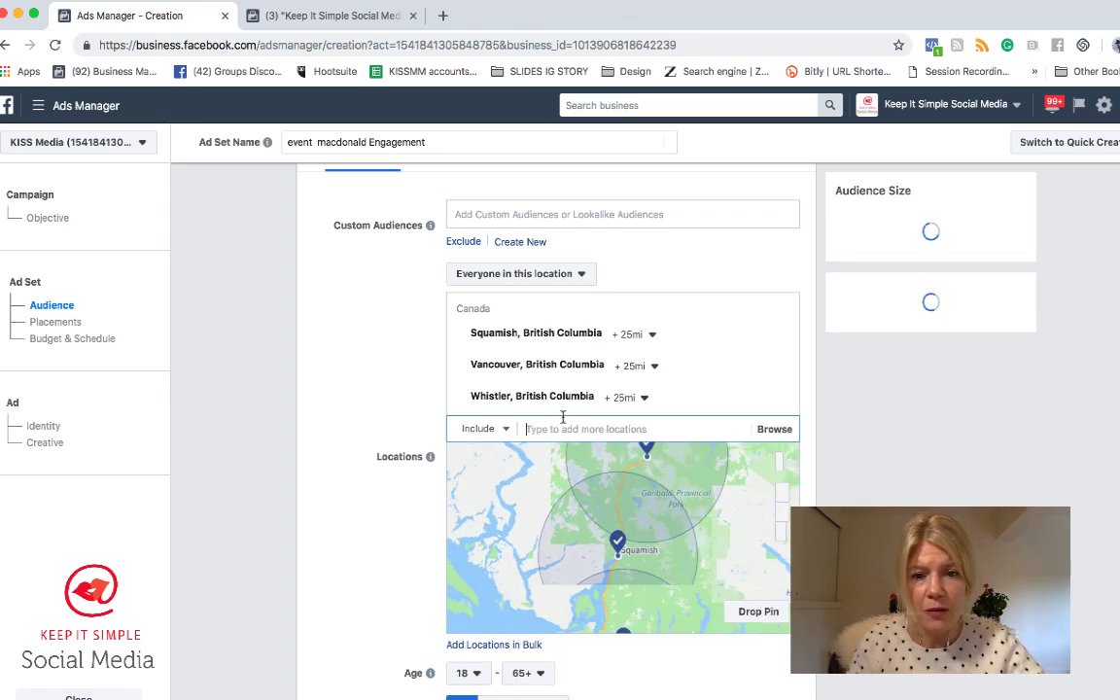
- Add West Vancouver, British Columbia, Canada, to the audience locations
text(west va)
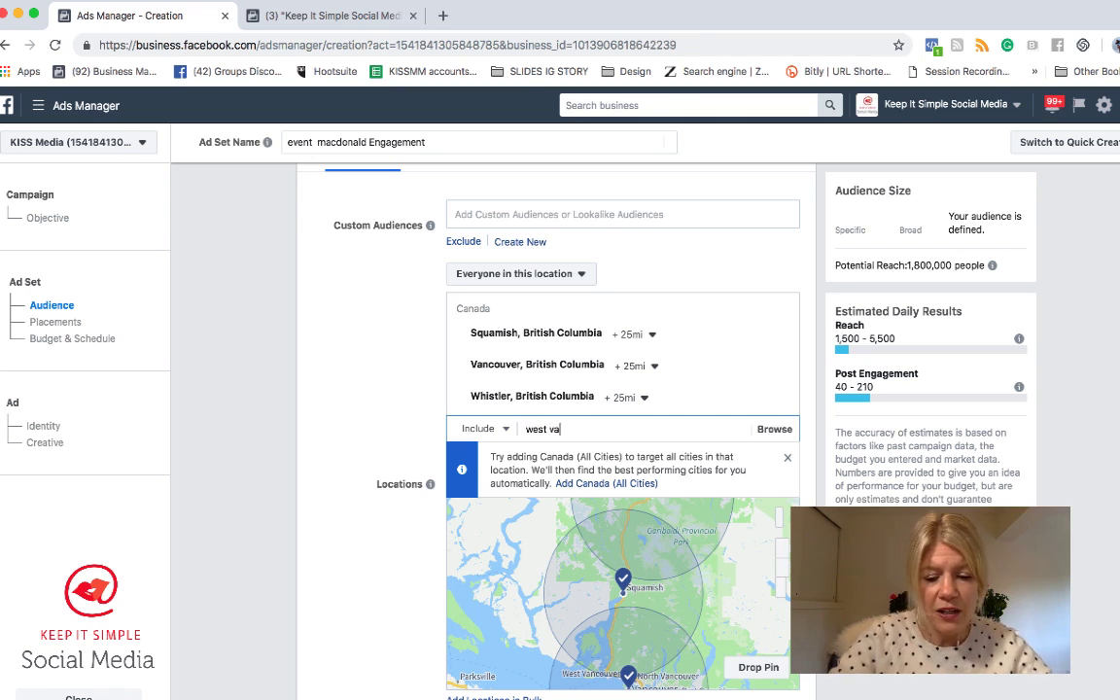
text(cnouver)
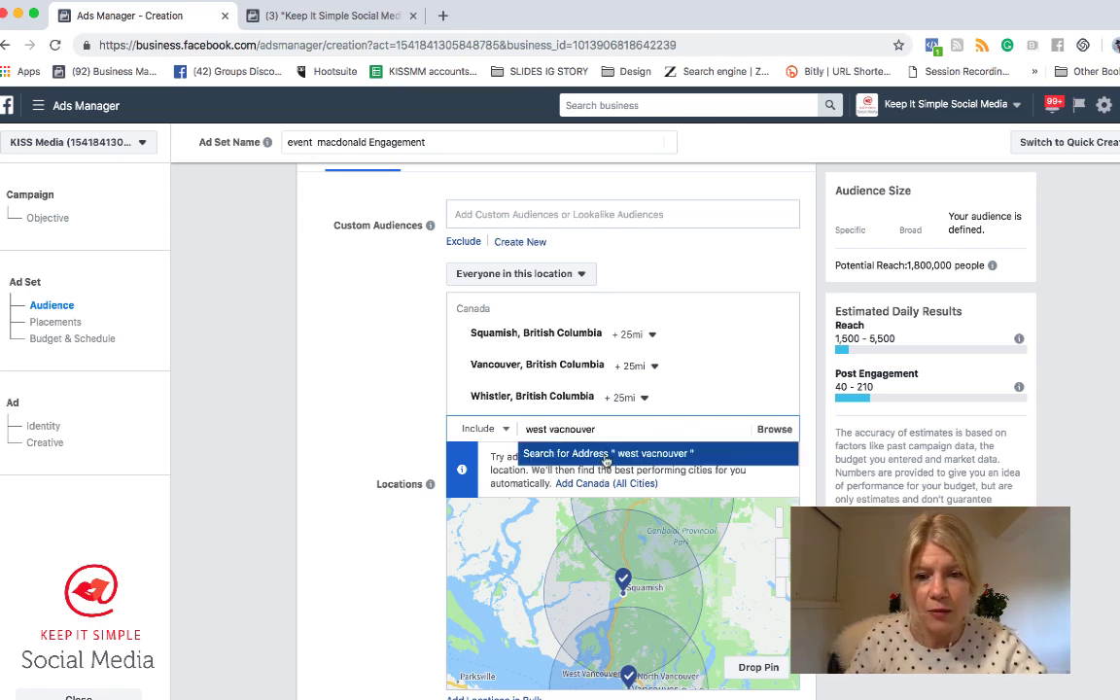
triple_click(562, 429)
key(BackSpace)
text(west)
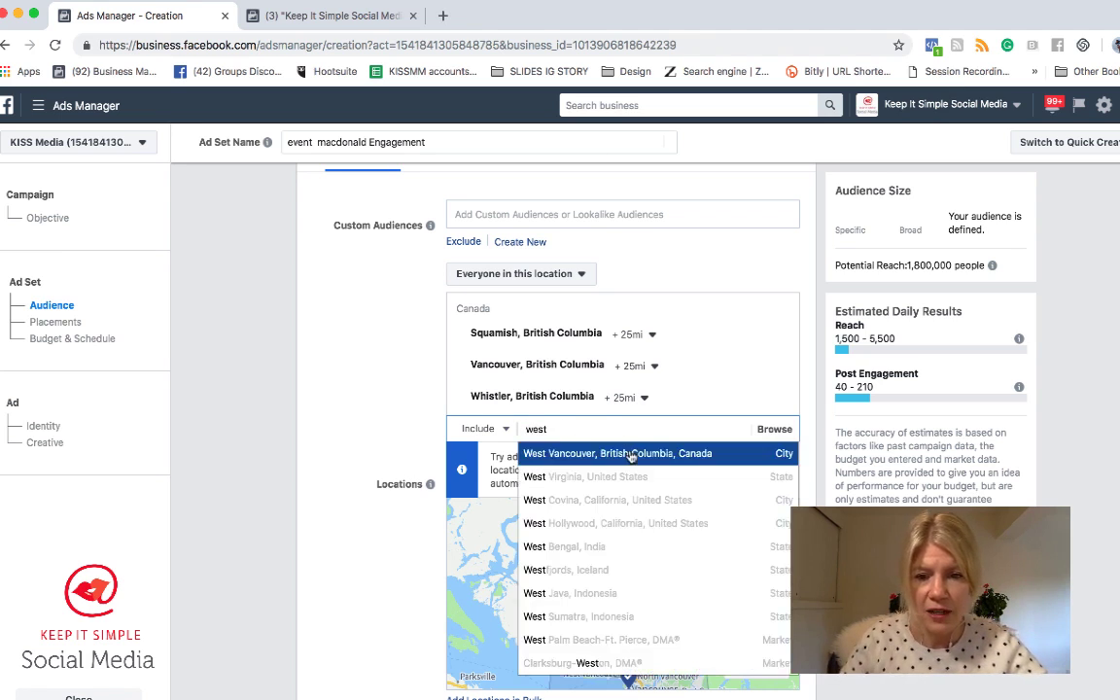
click(567, 453)
- Add North Vancouver, British Columbia, Canada, to the audience locations
text(n)
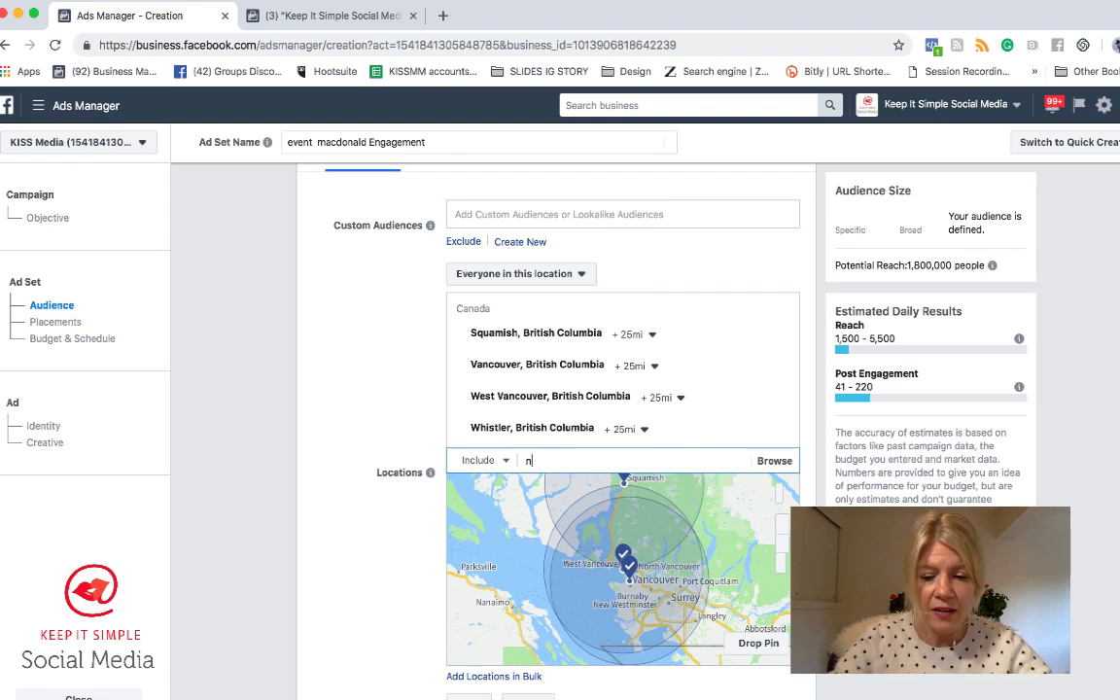
text(orth vancouver)
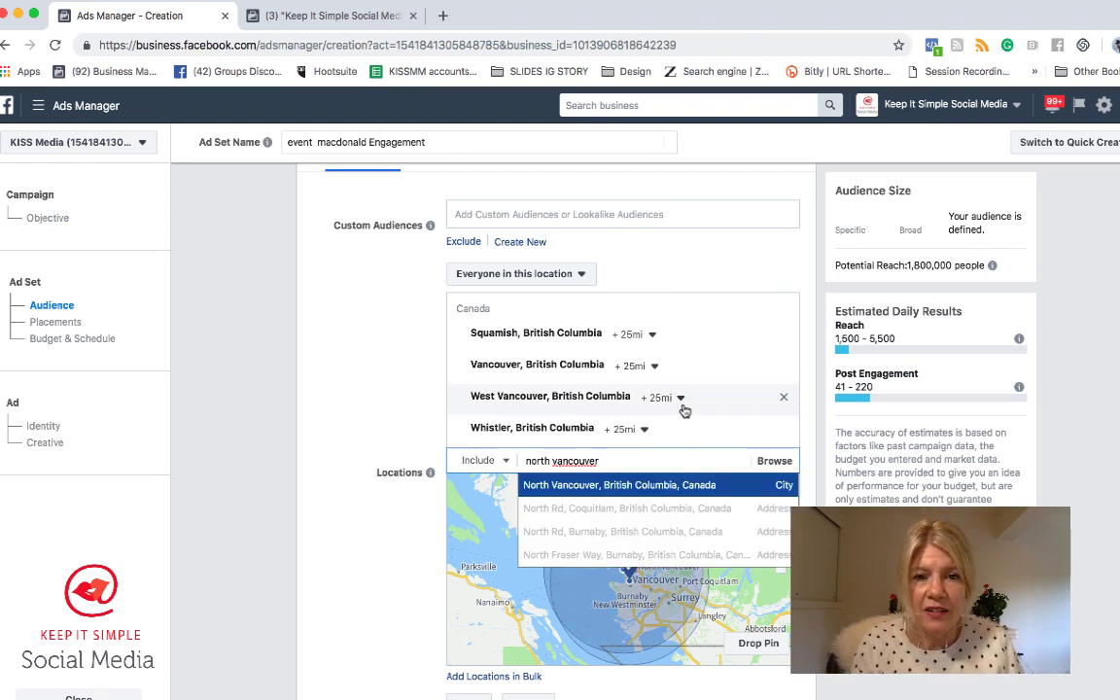
scroll(683, 398, down, 2)
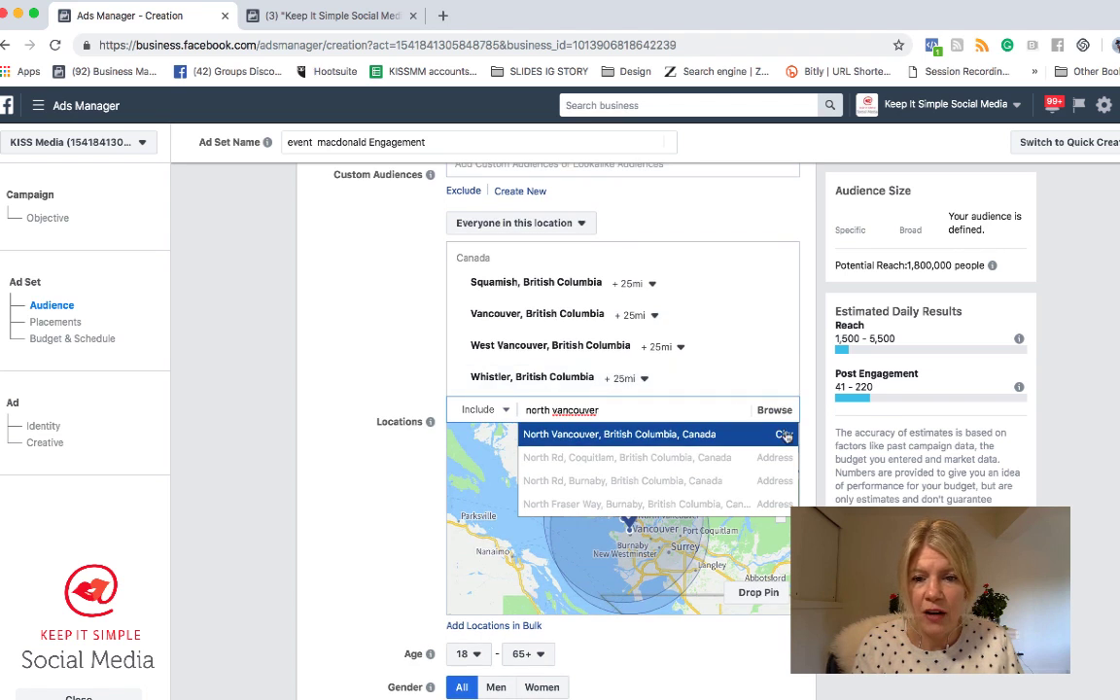
click(783, 431)
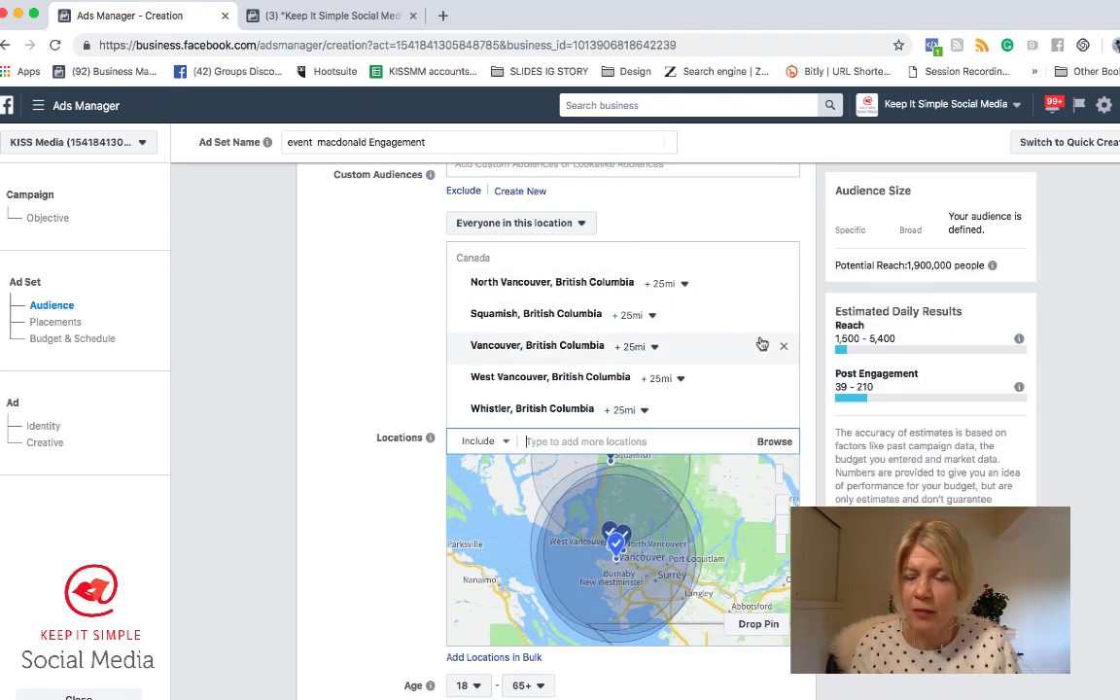
- Restrict North Vancouver, Squamish, Vancouver, West Vancouver and Whistler to the current city only, without a surrounding radius
scroll(763, 348, up, 2)
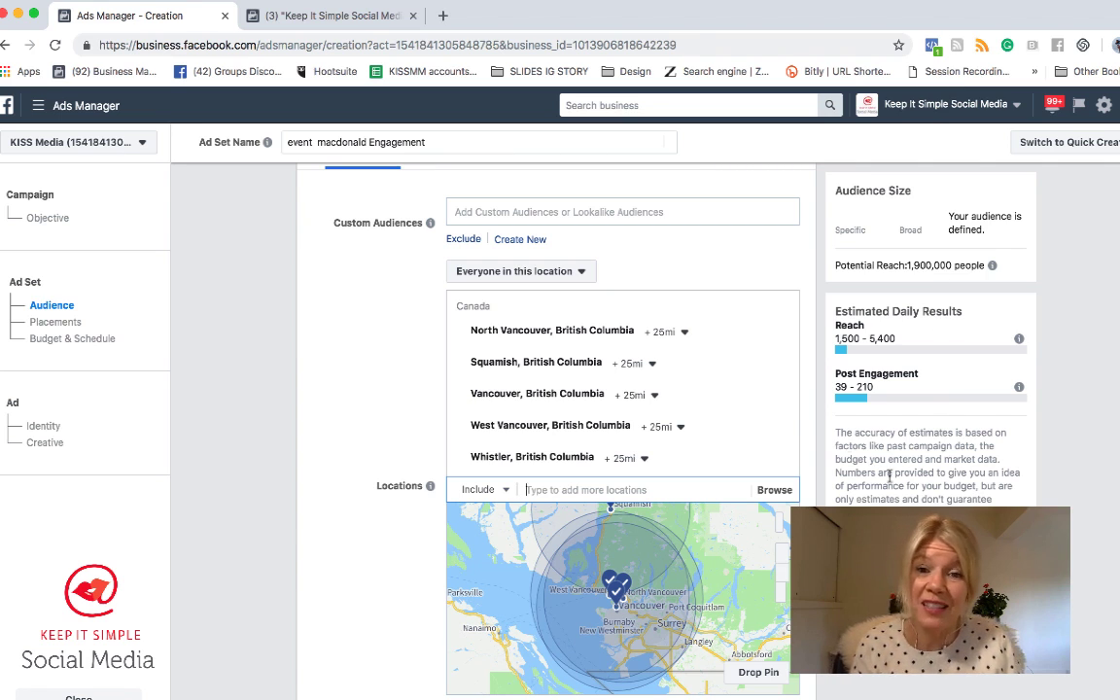
click(685, 332)
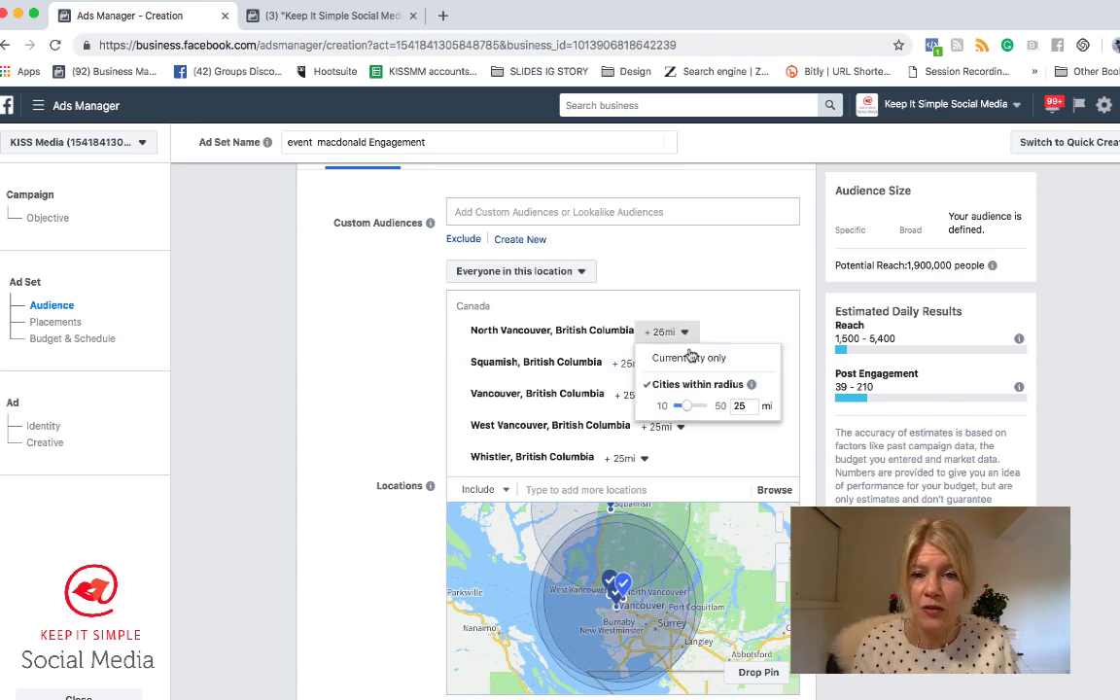
click(686, 358)
click(642, 364)
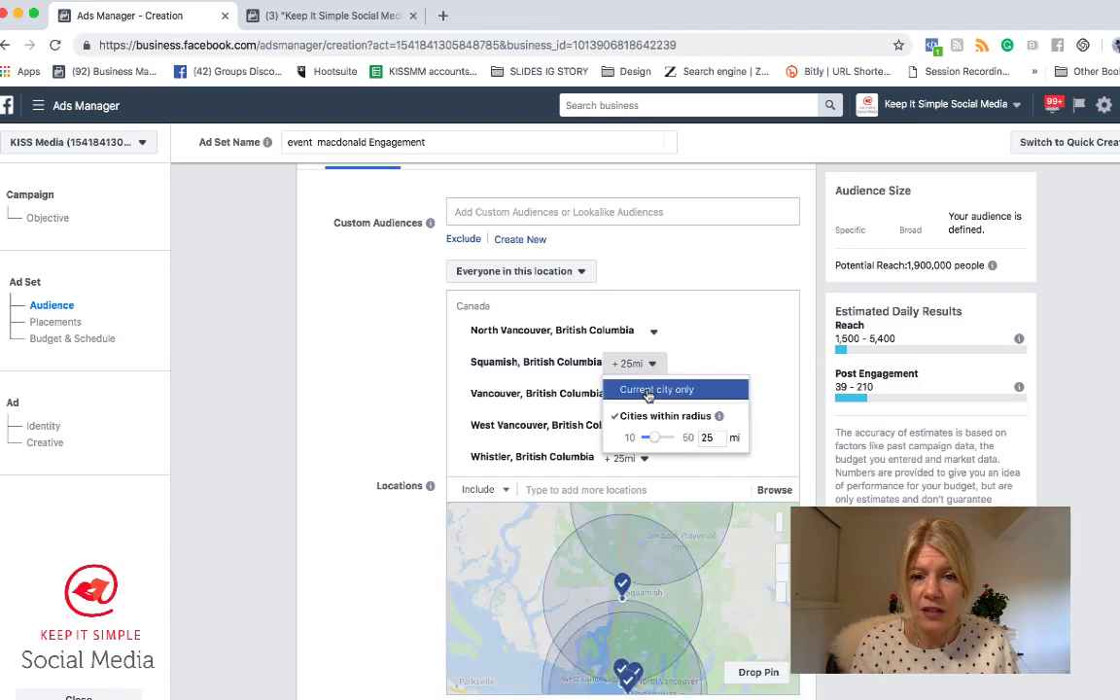
click(649, 394)
click(654, 395)
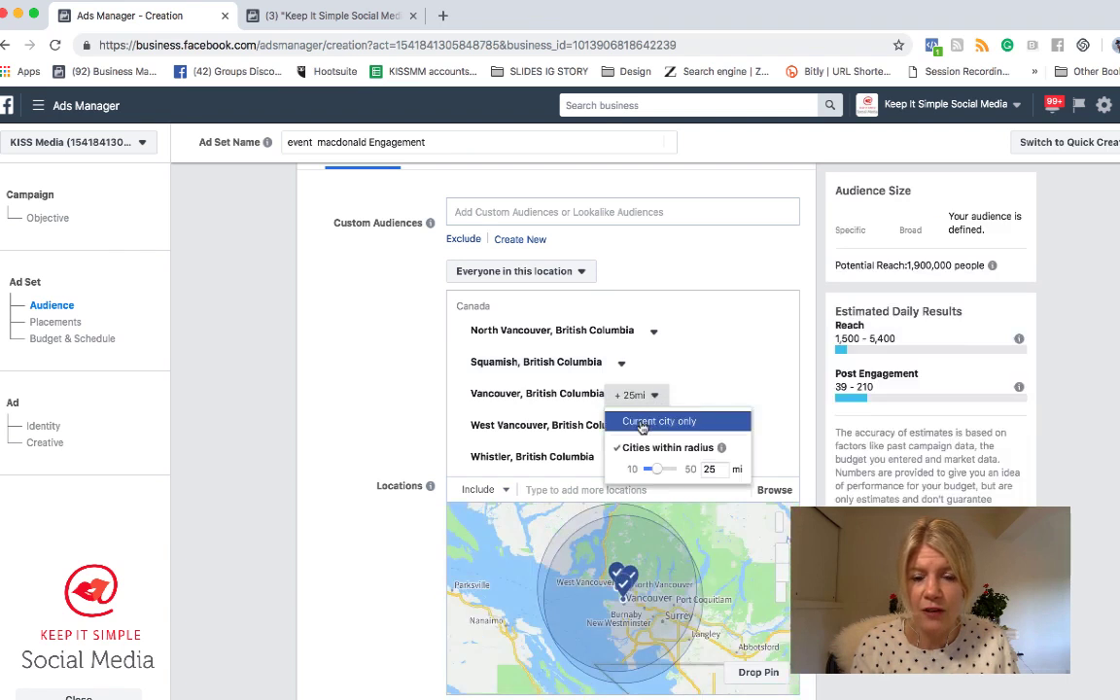
click(642, 422)
click(661, 429)
click(664, 455)
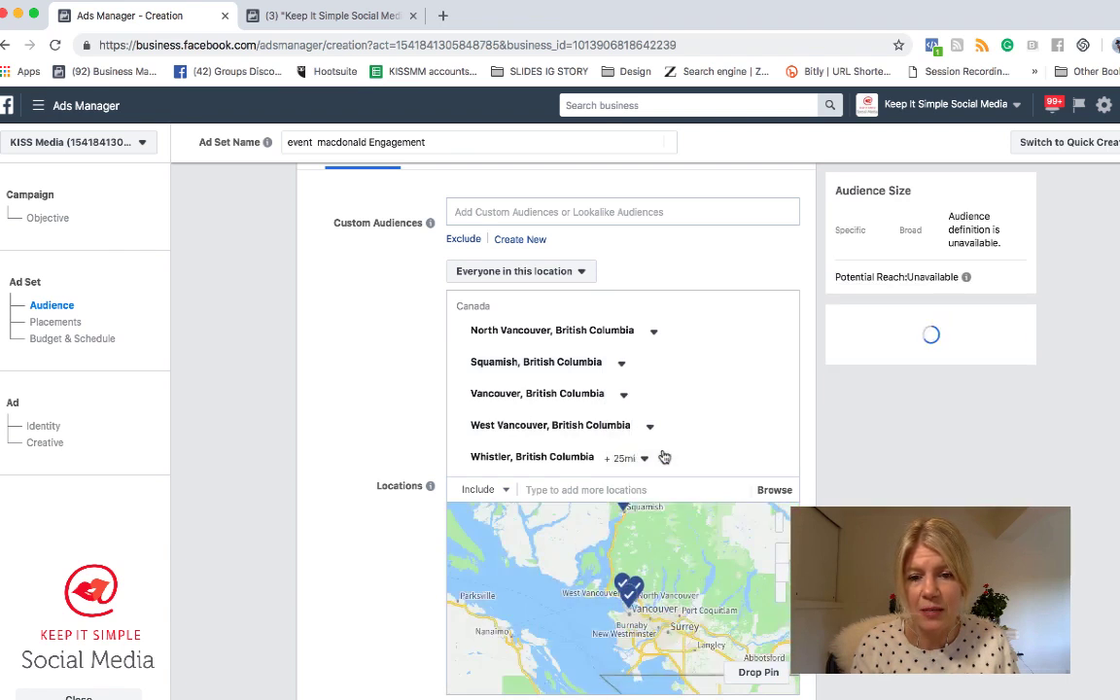
click(642, 458)
click(622, 483)
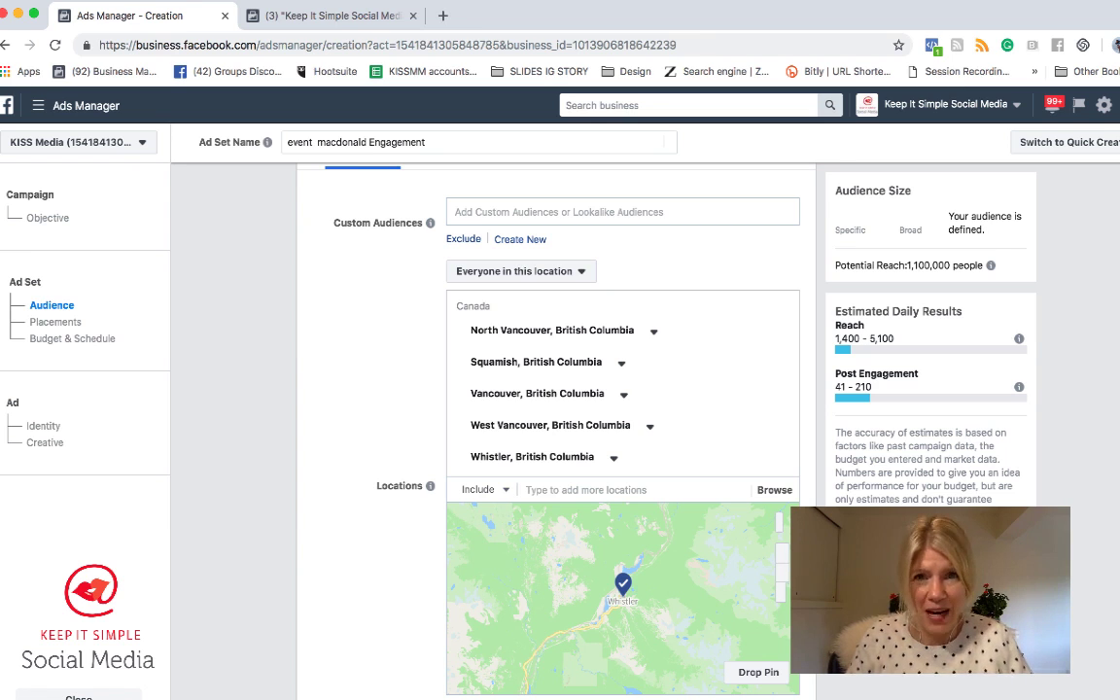
- Review the audience settings, from the chosen locations to the age, gender, language and detailed targeting options
scroll(554, 427, down, 3)
scroll(554, 428, up, 2)
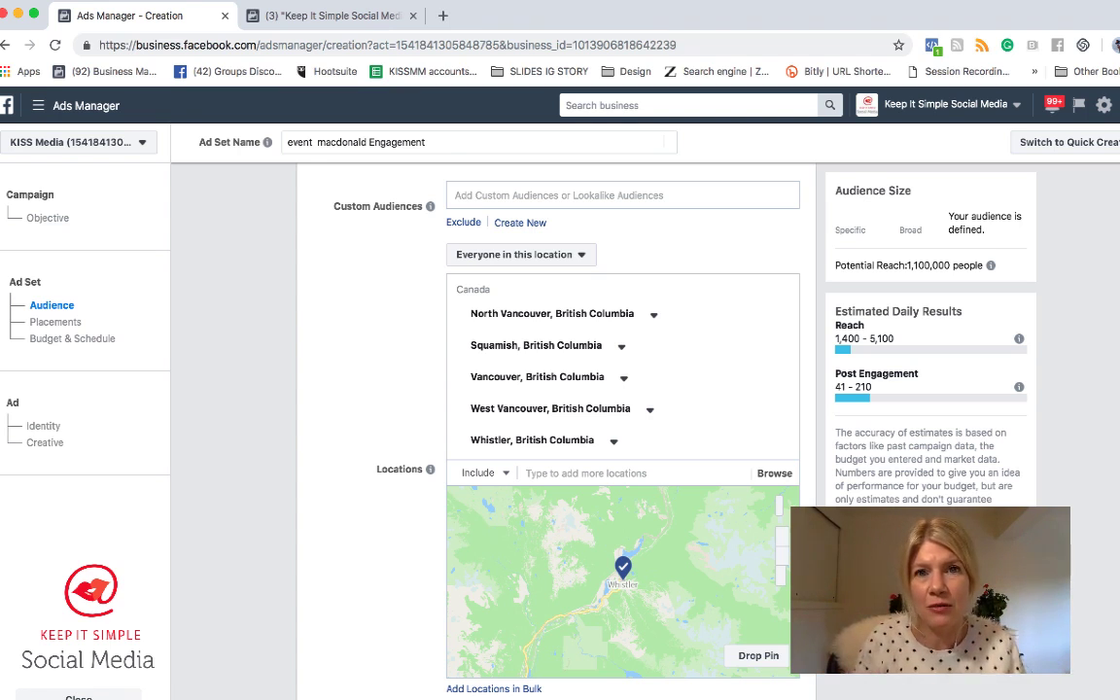
scroll(559, 419, down, 5)
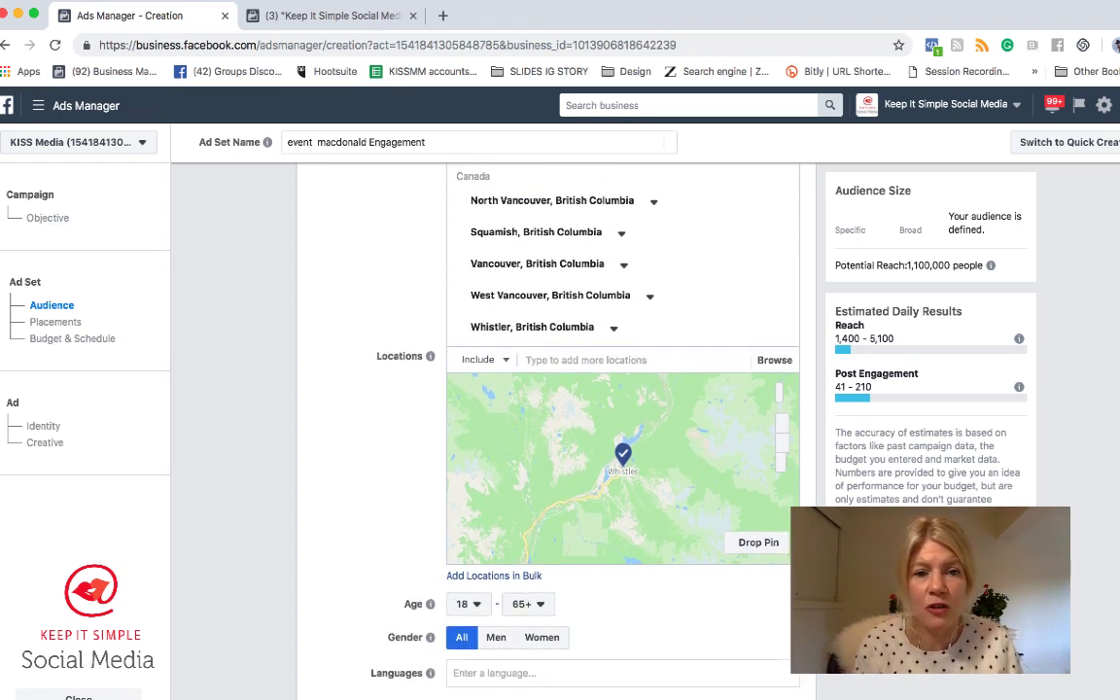
scroll(559, 418, down, 2)
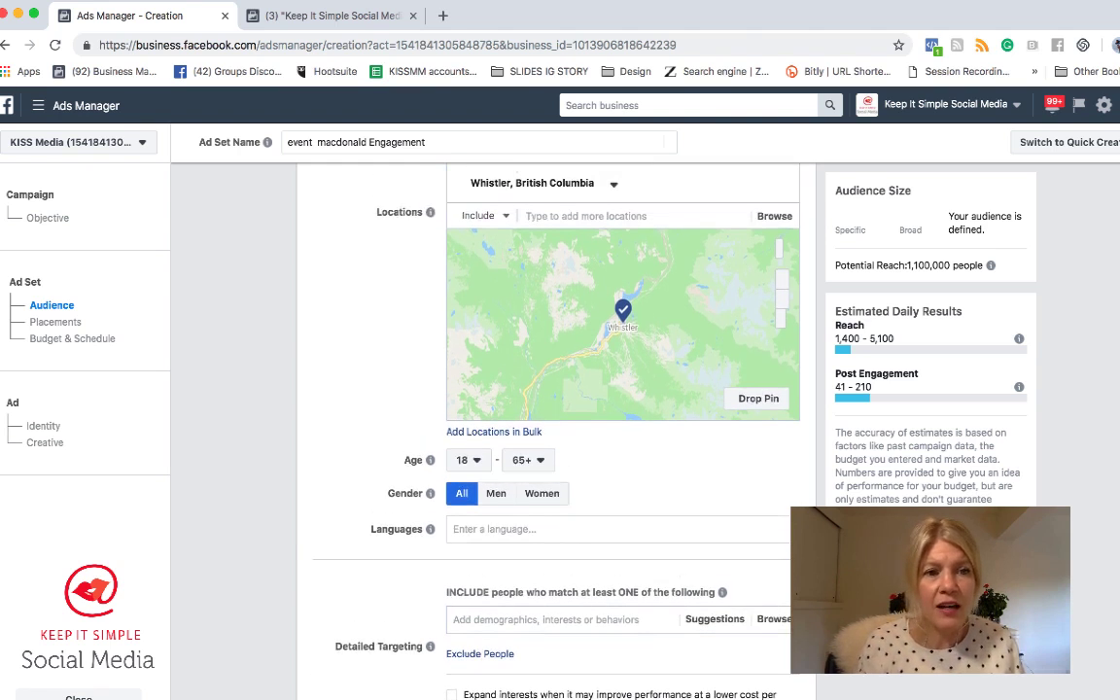
scroll(559, 419, down, 1)
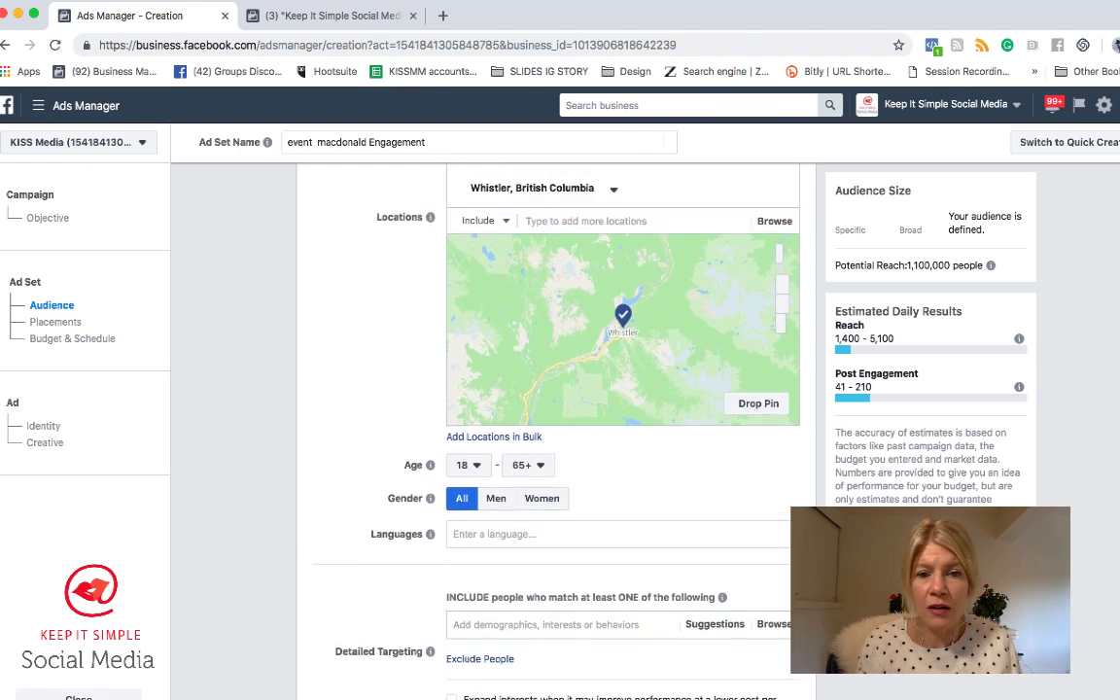
scroll(559, 418, down, 2)
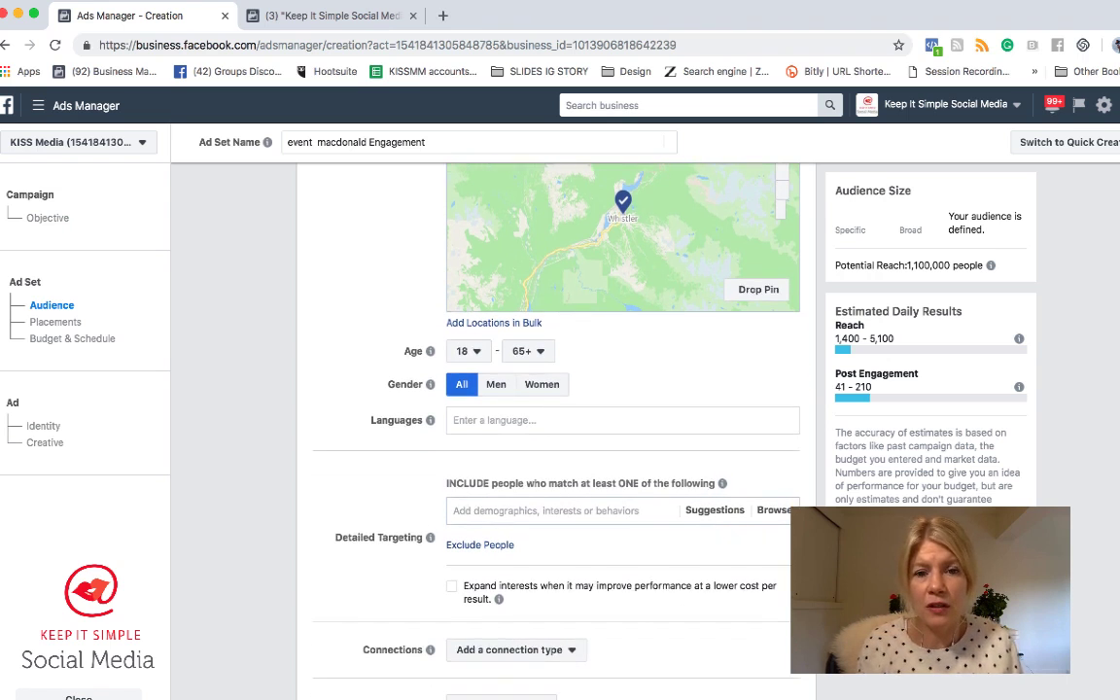
scroll(559, 418, up, 1)
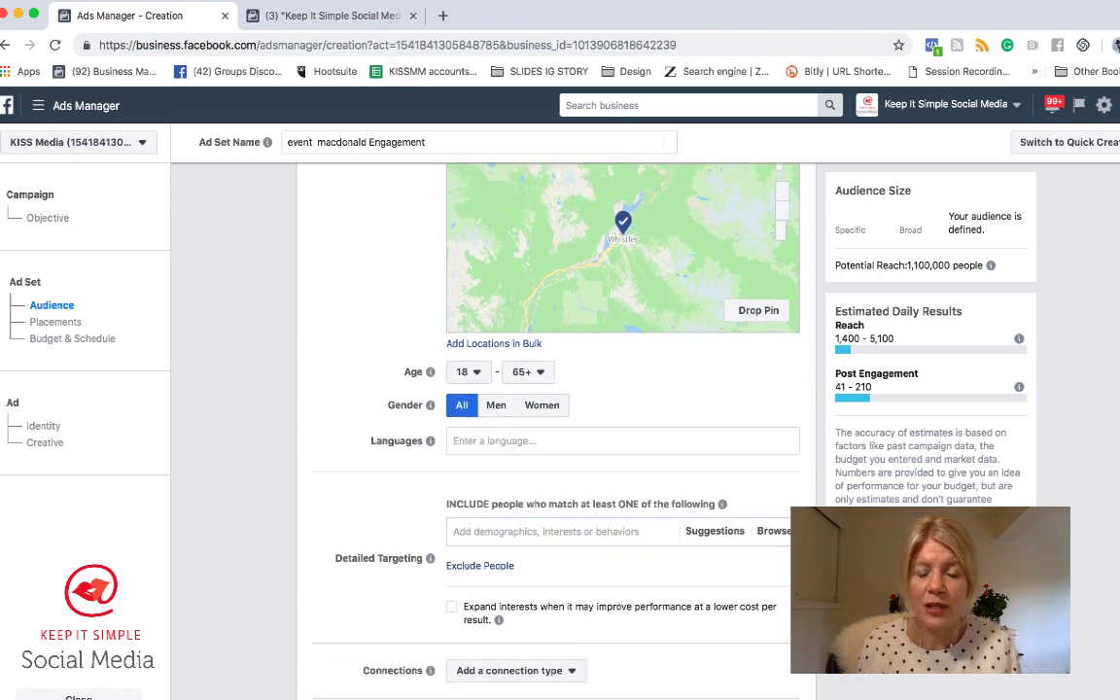
scroll(559, 418, up, 4)
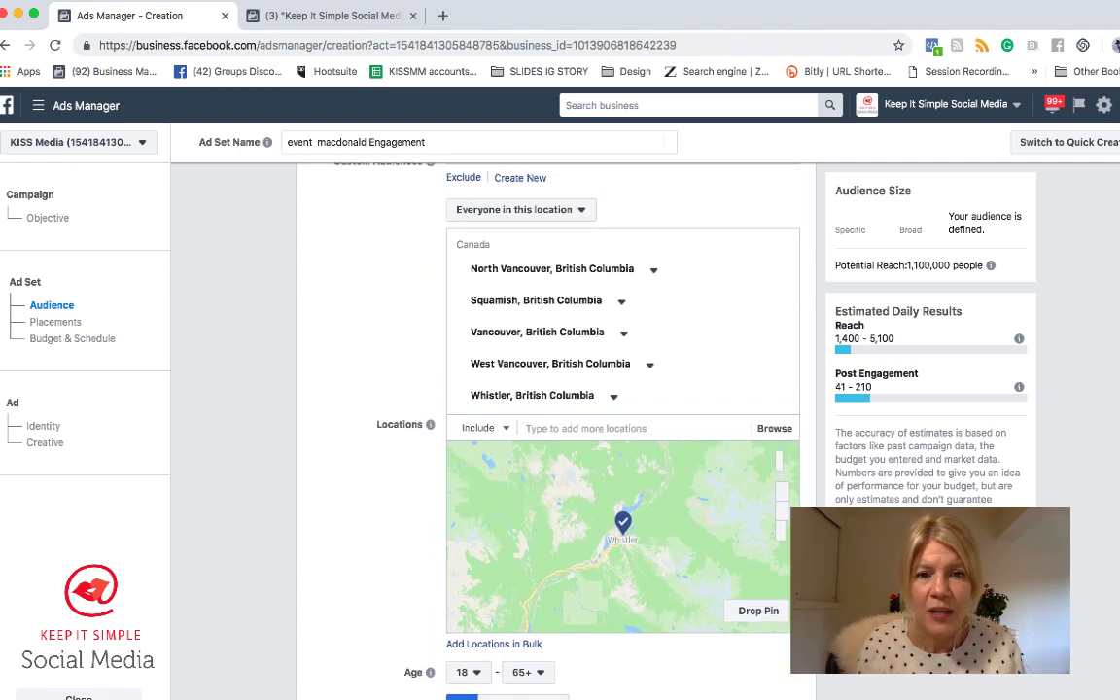
scroll(538, 411, down, 4)
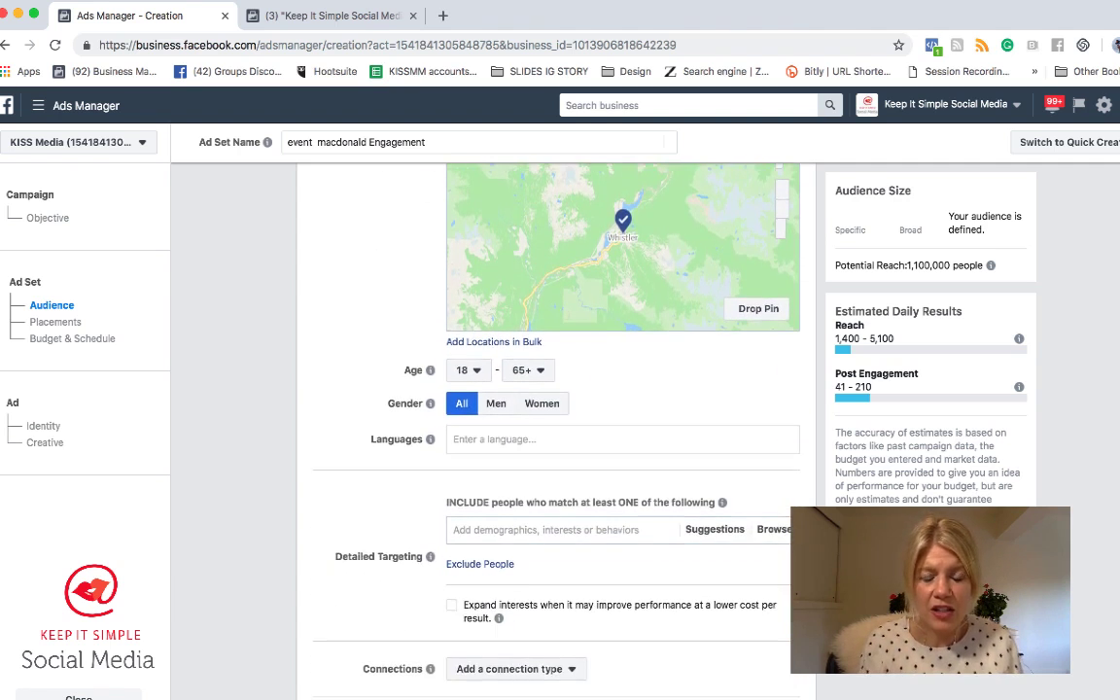
- Set the audience age range to 30 to 62
click(473, 366)
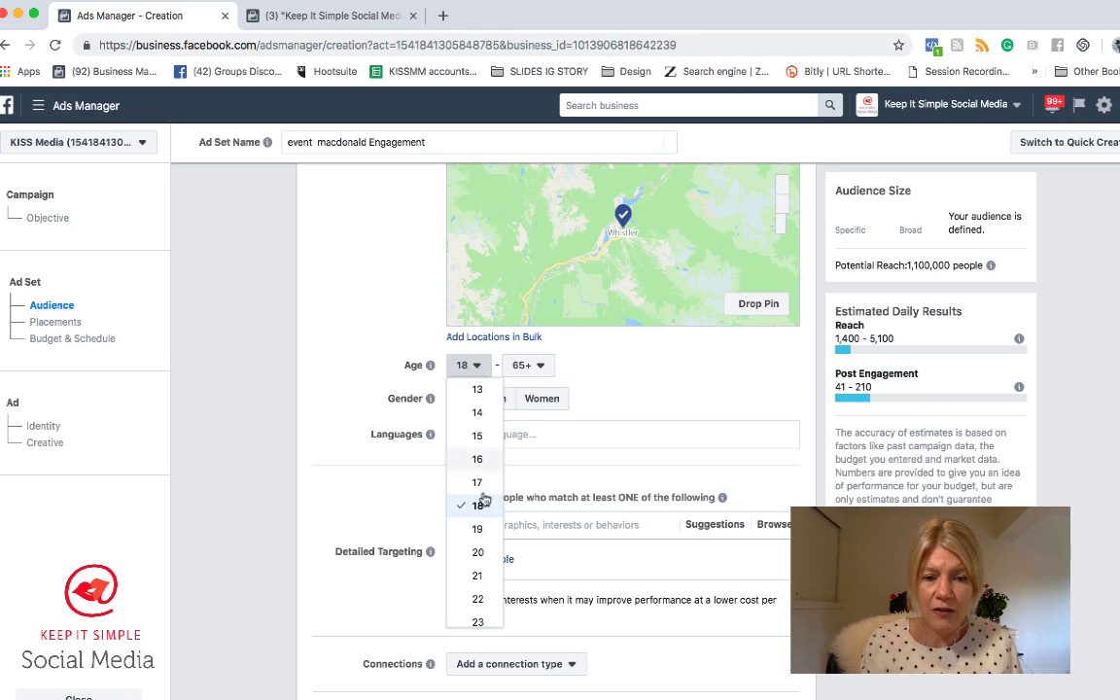
scroll(484, 523, down, 2)
scroll(485, 525, down, 3)
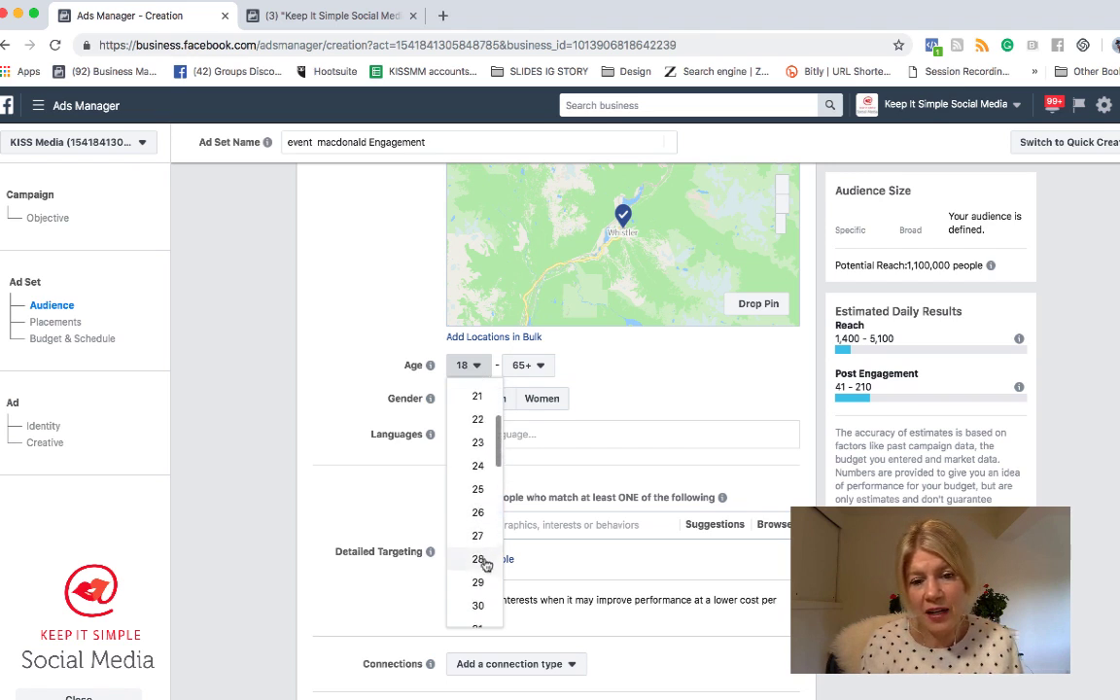
click(480, 510)
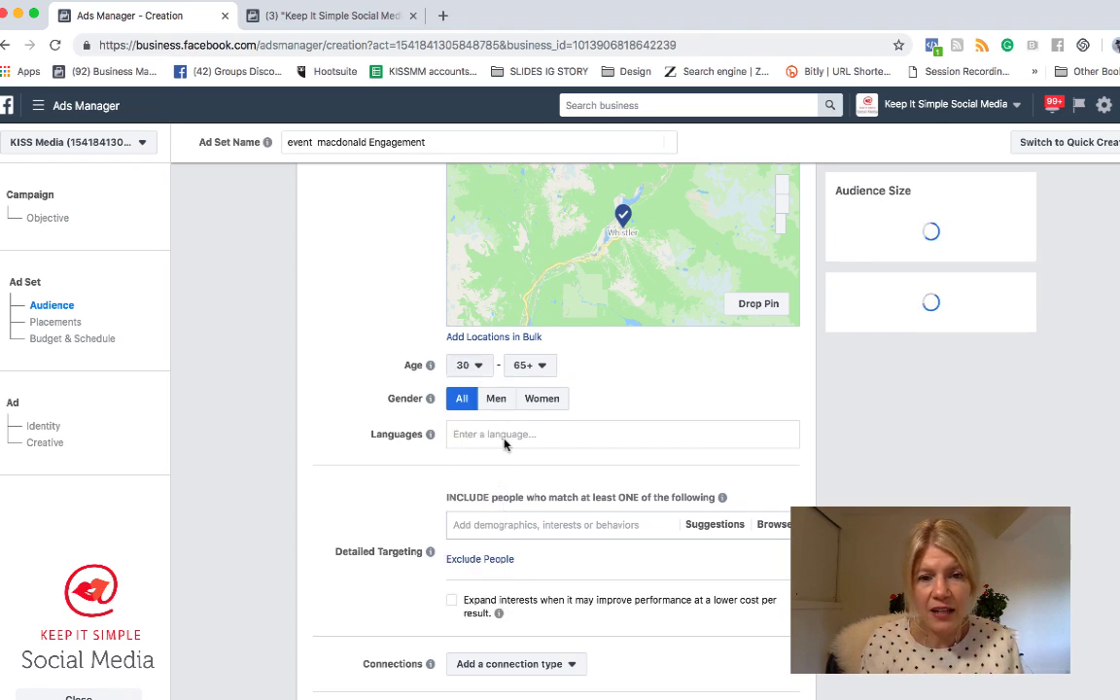
click(540, 365)
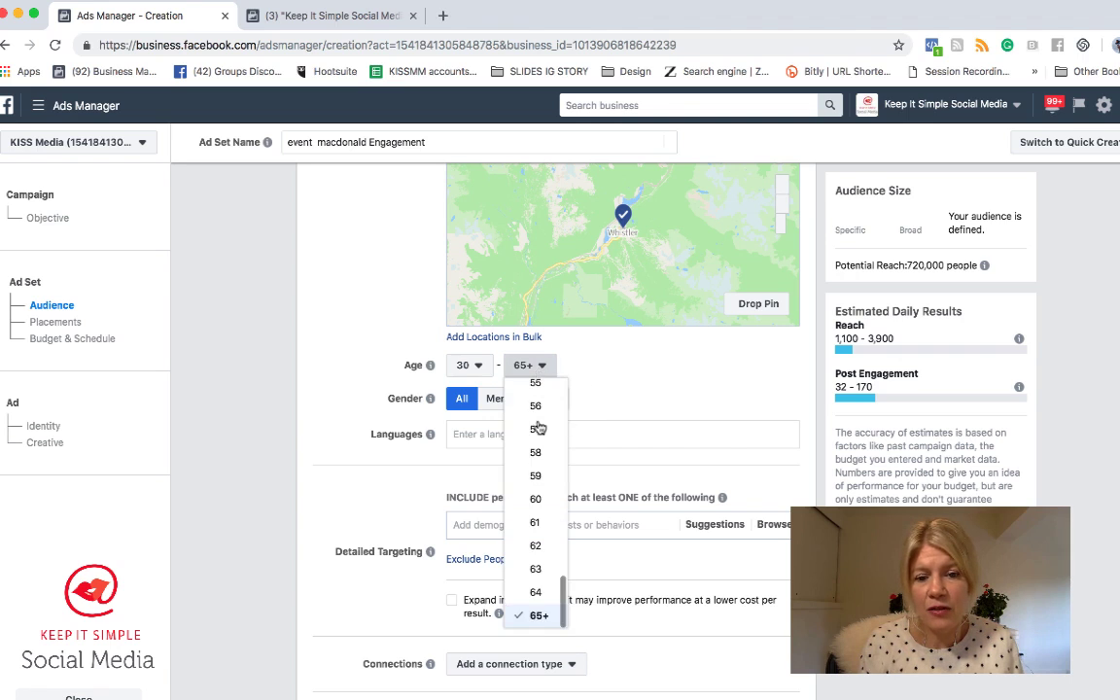
click(536, 545)
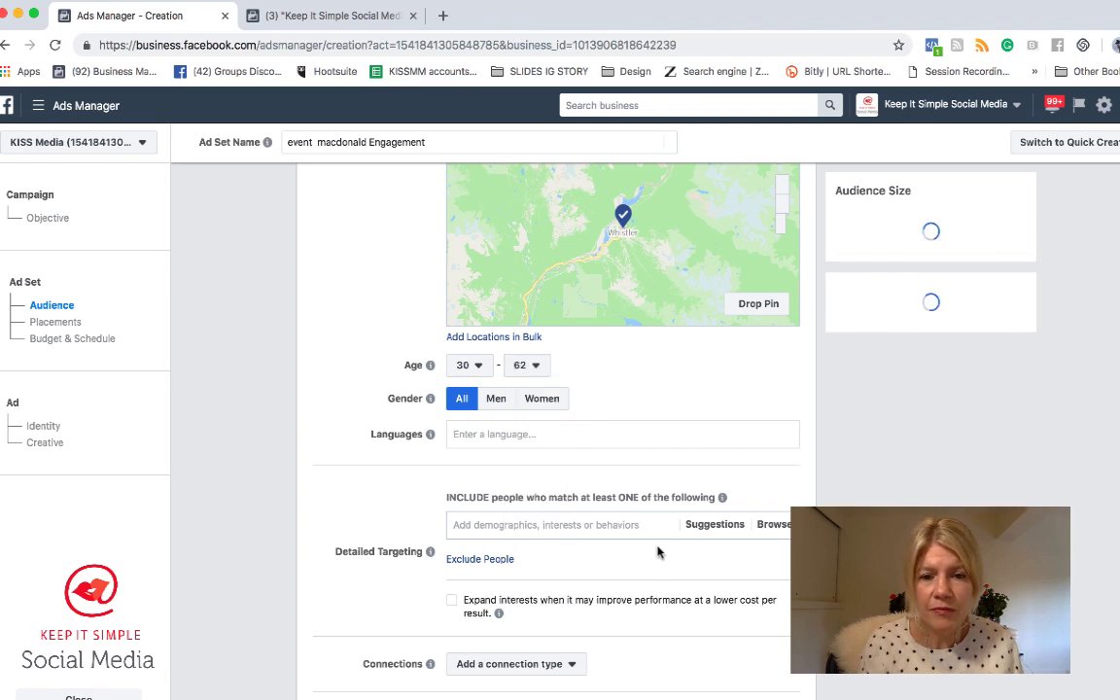
scroll(665, 615, down, 1)
scroll(666, 614, up, 1)
scroll(666, 614, down, 1)
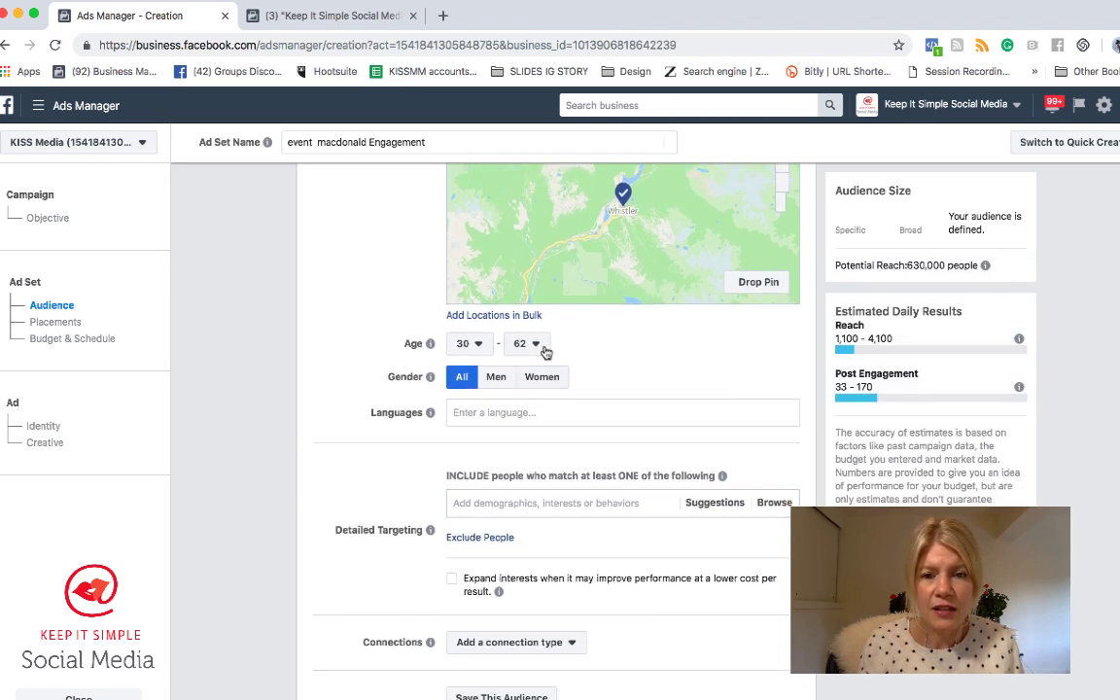
scroll(595, 470, down, 3)
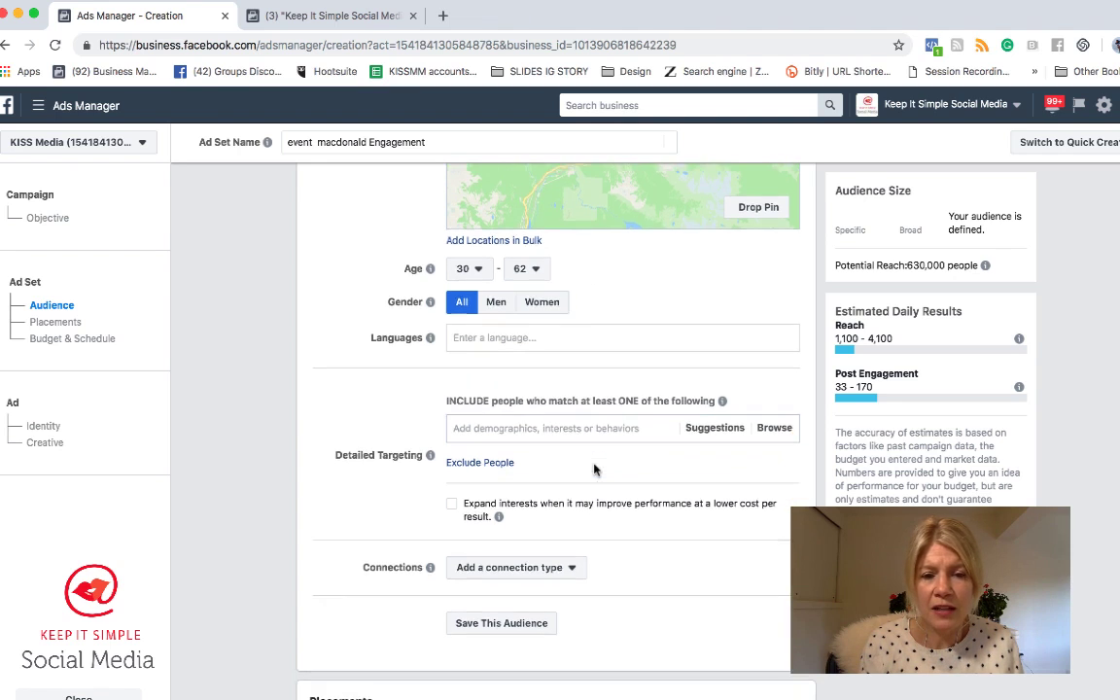
scroll(573, 452, up, 1)
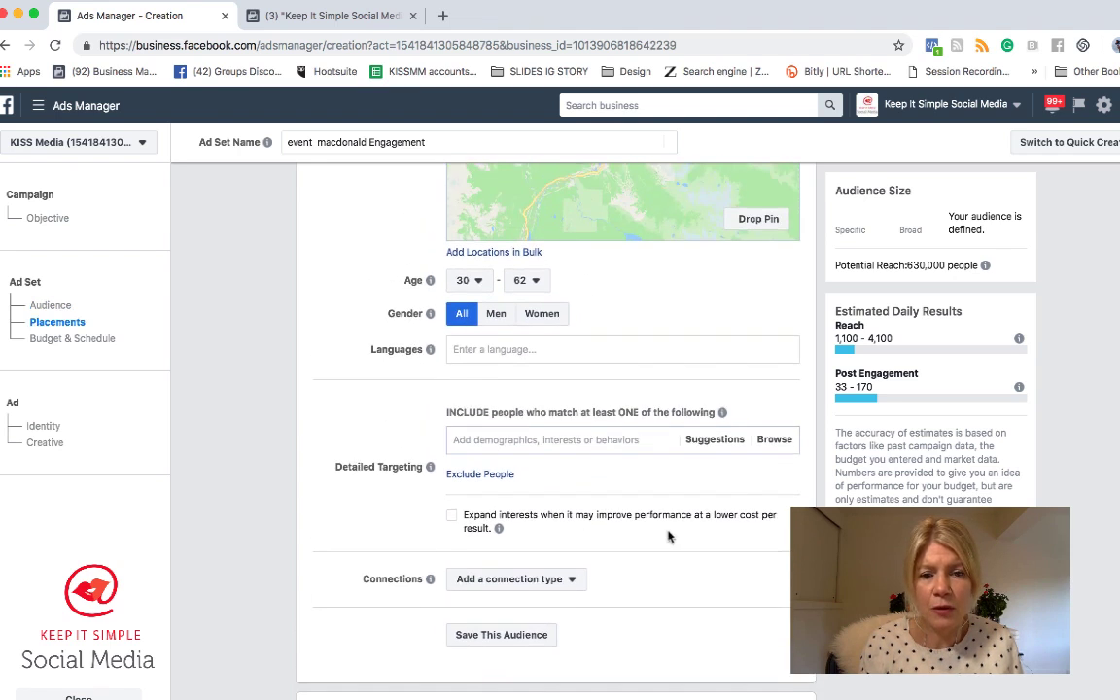
- Add the interests Real estate and Real estate broker to the ad set's detailed targeting
scroll(632, 505, down, 1)
scroll(668, 536, down, 1)
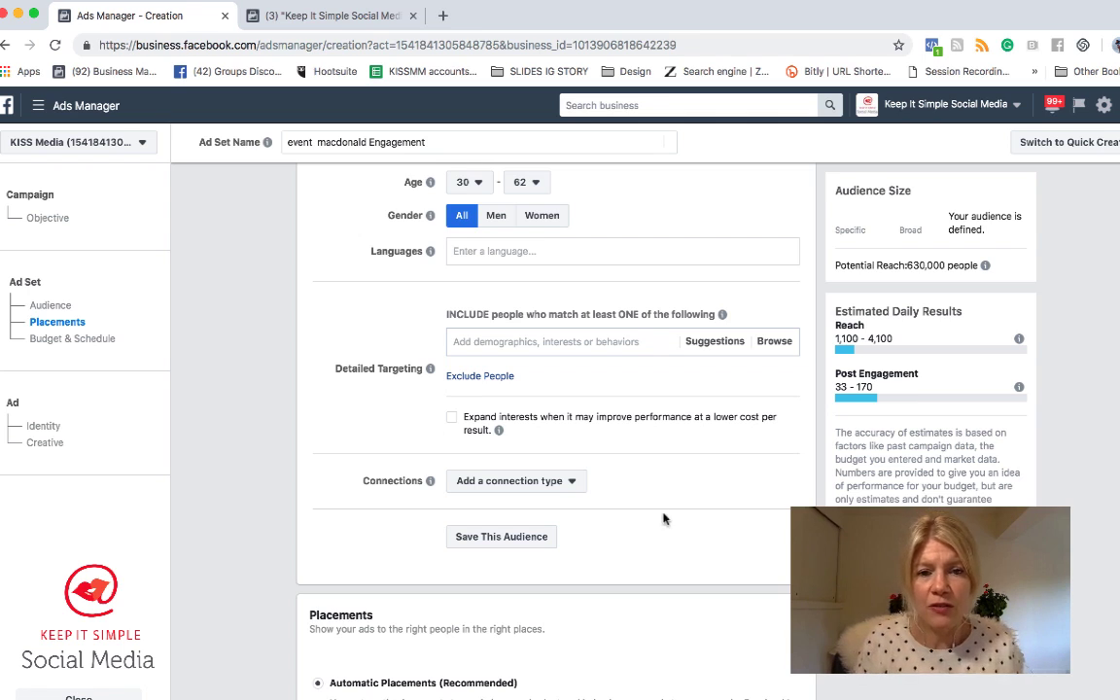
click(470, 343)
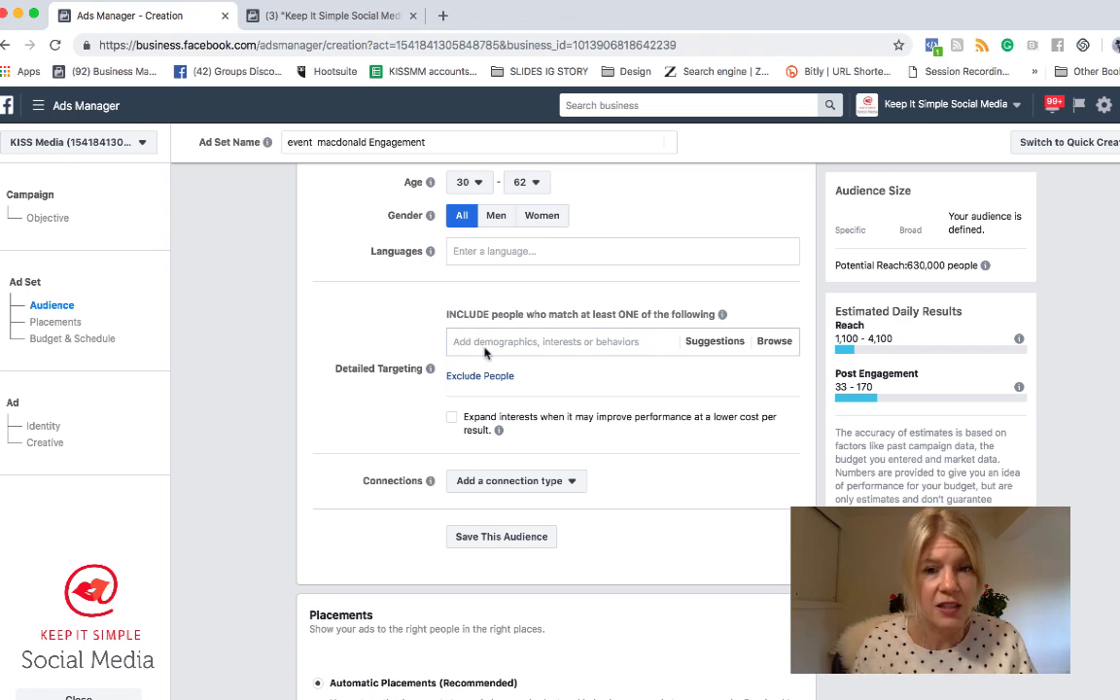
text(real)
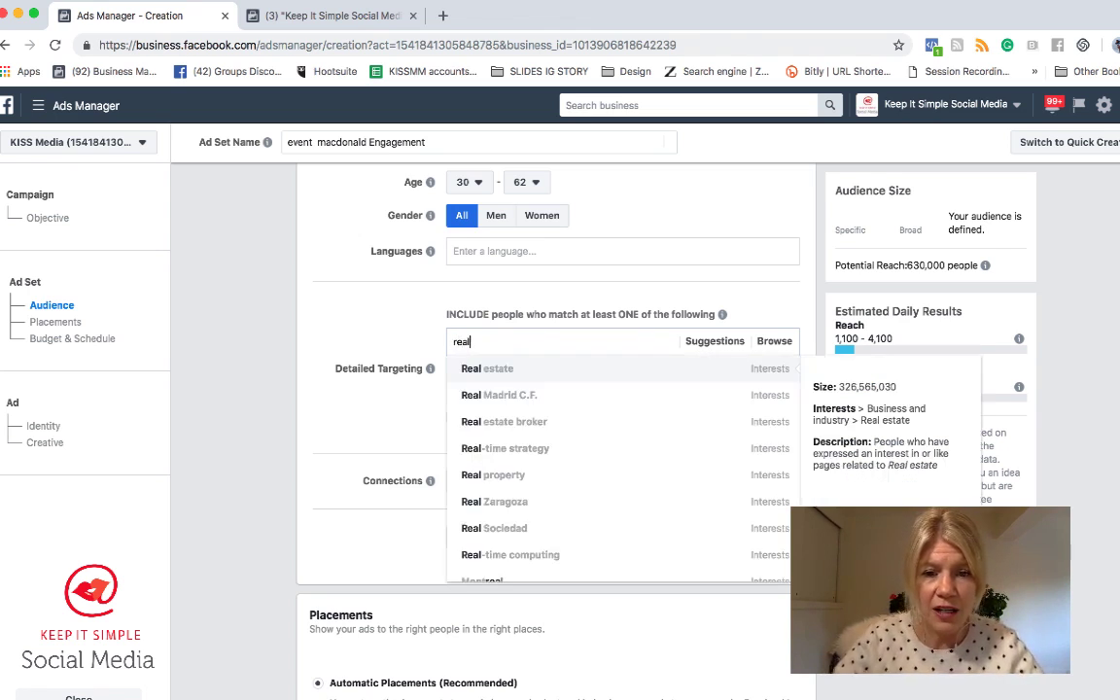
click(503, 370)
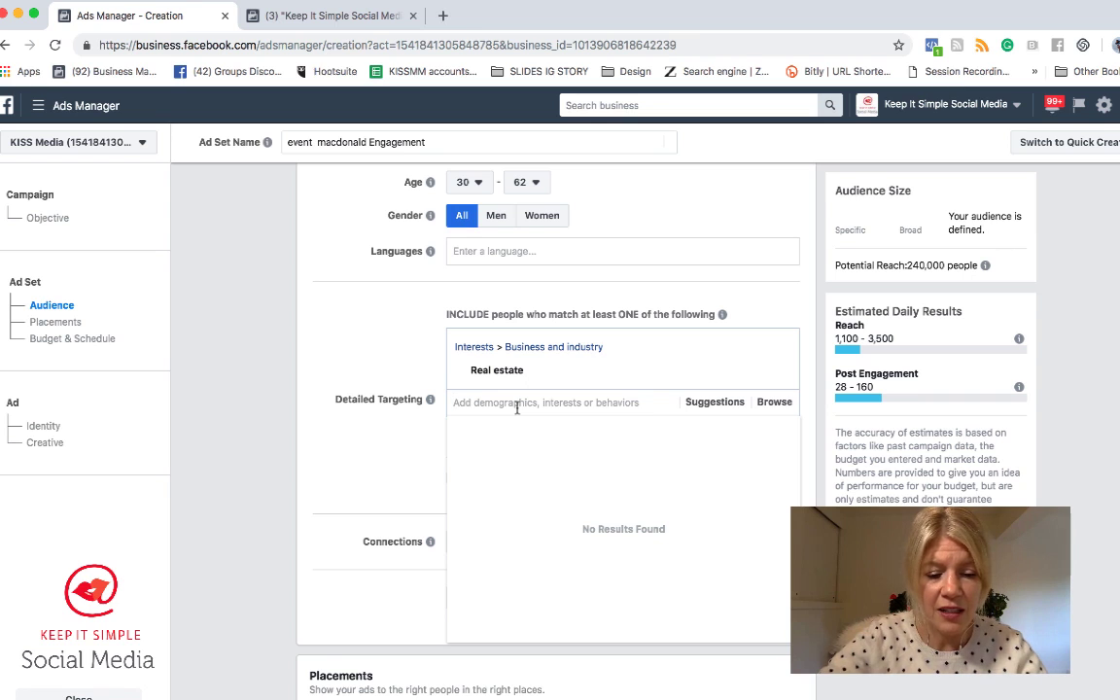
text(real estate)
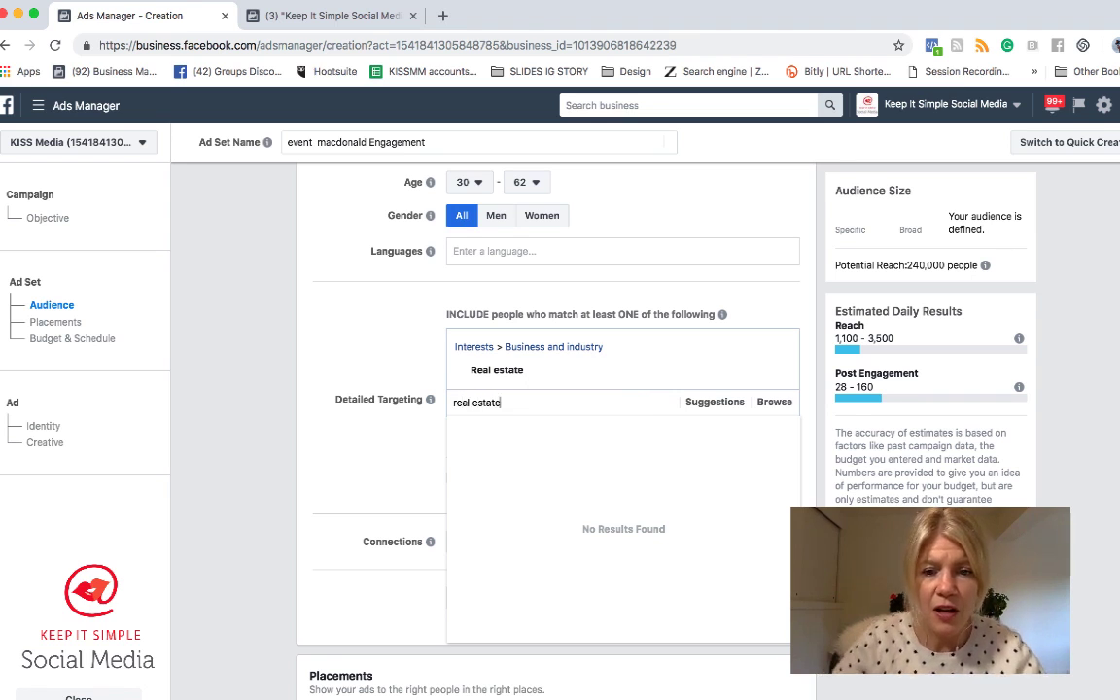
click(498, 428)
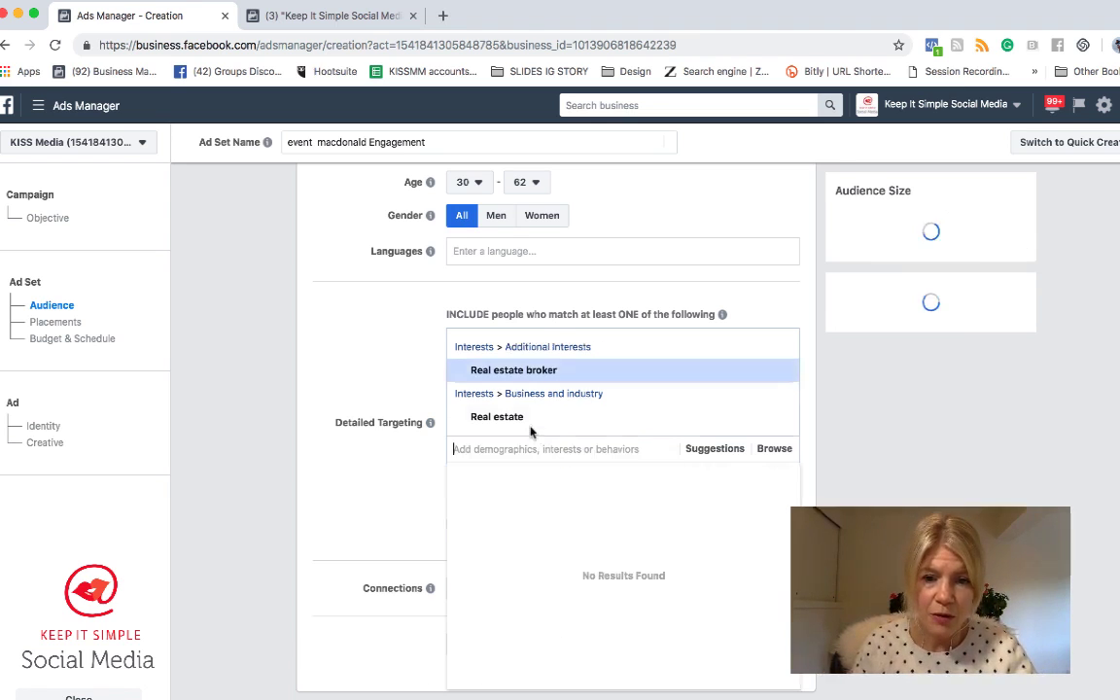
- Add the job title Real Estate Manager to the detailed targeting
text(rea)
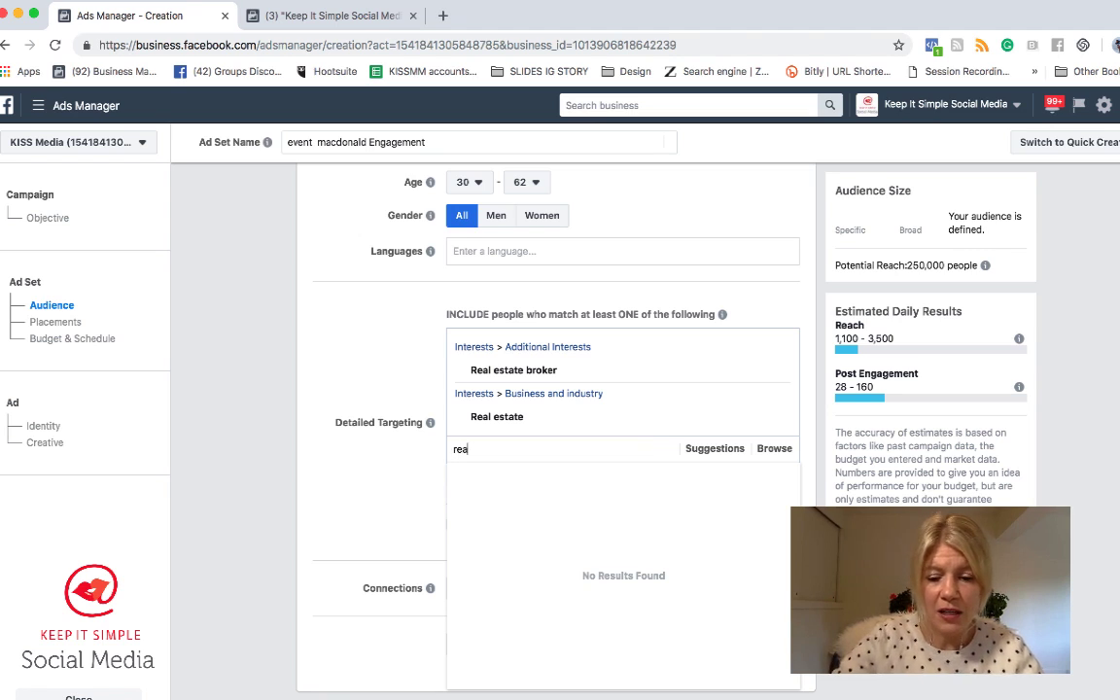
text(l estate )
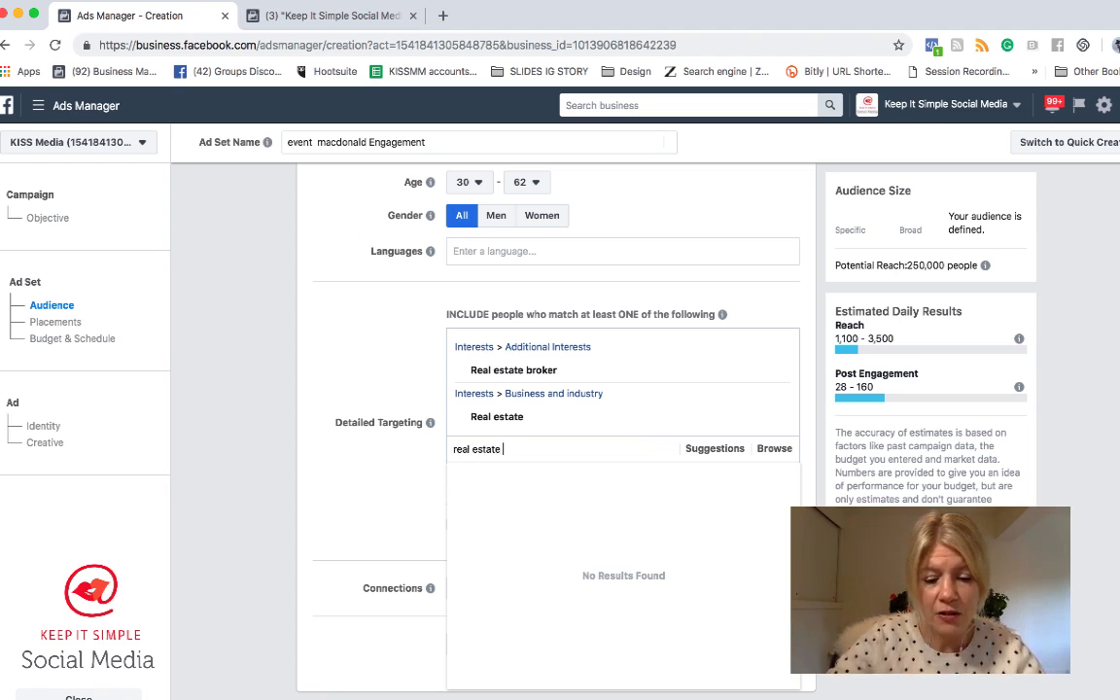
text(mangers)
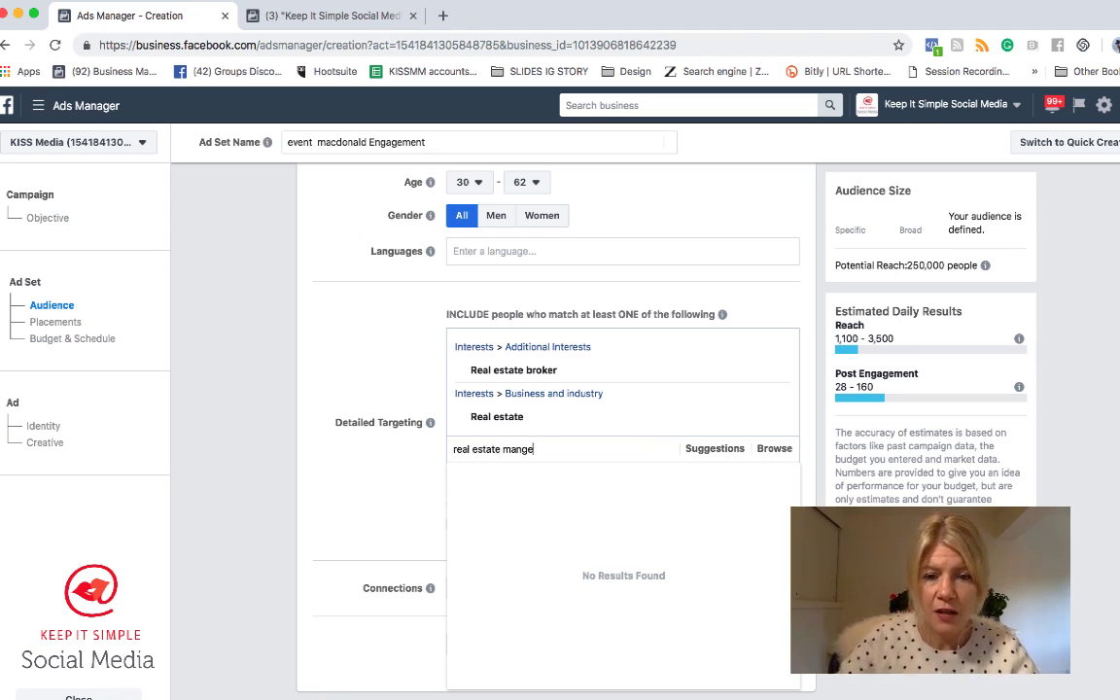
key(BackSpace)
key(BackSpace)
text(a)
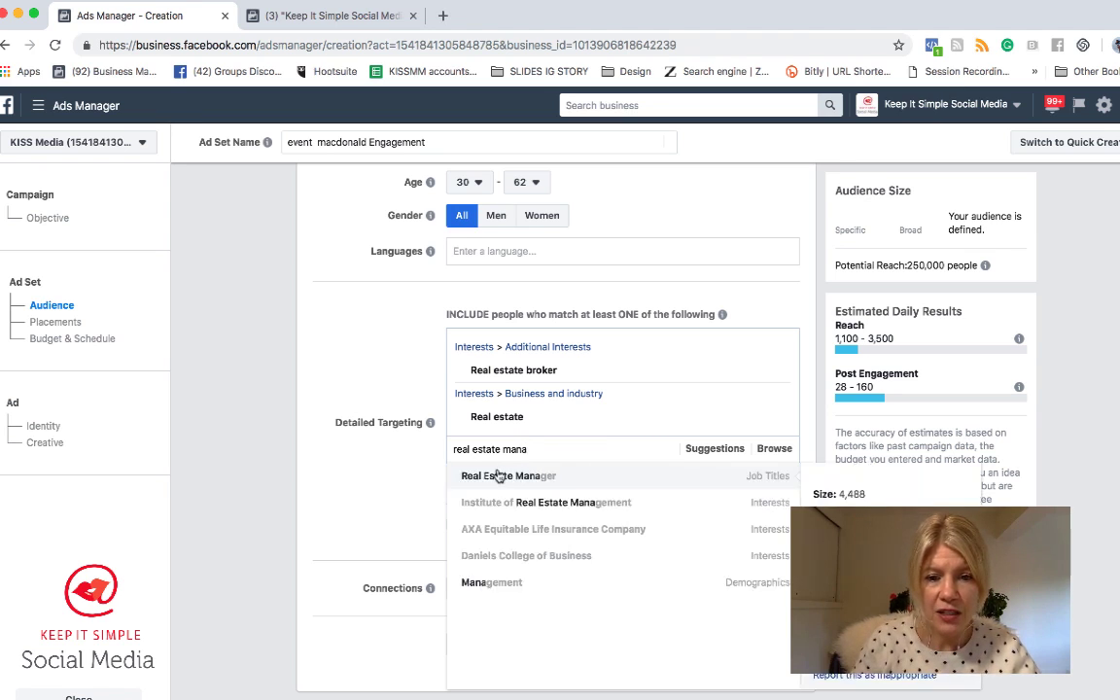
click(498, 476)
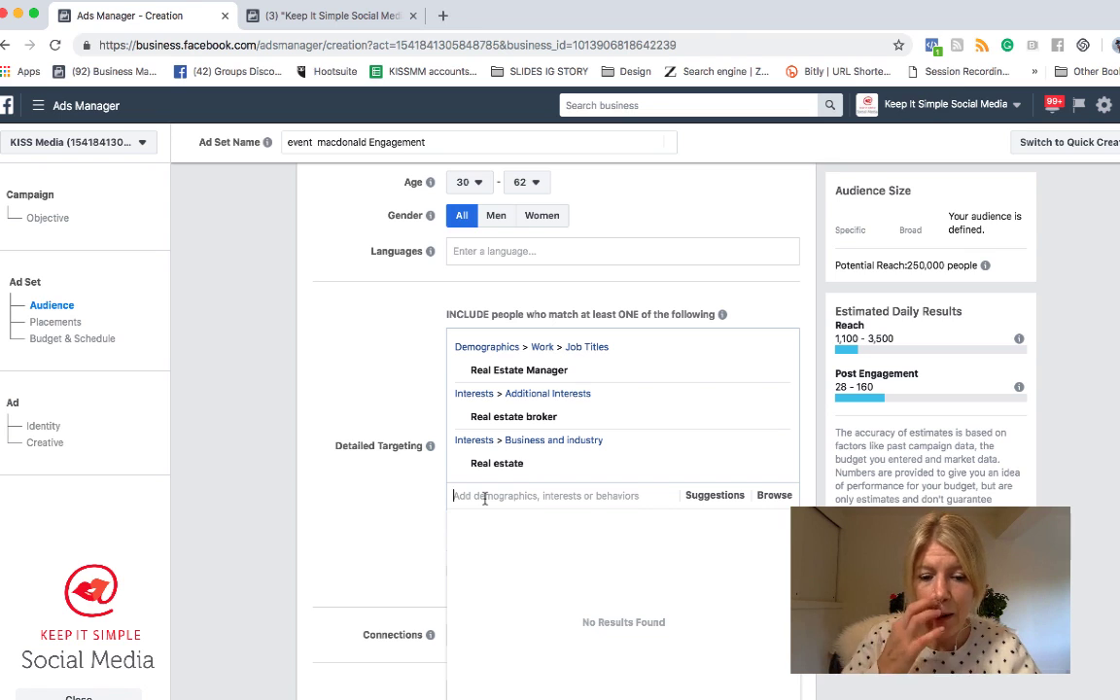
- Search the detailed targeting for "vancouver real estate" and add the interest Real Estate Board of Greater Vancouver
text(vancouve)
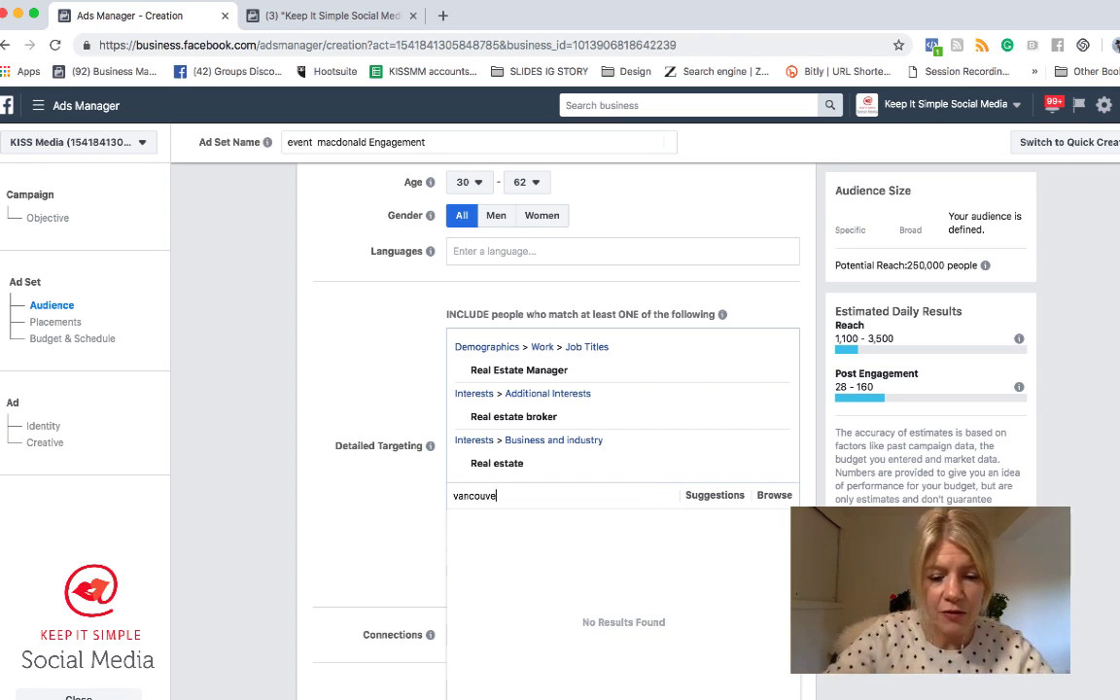
text(r real estate)
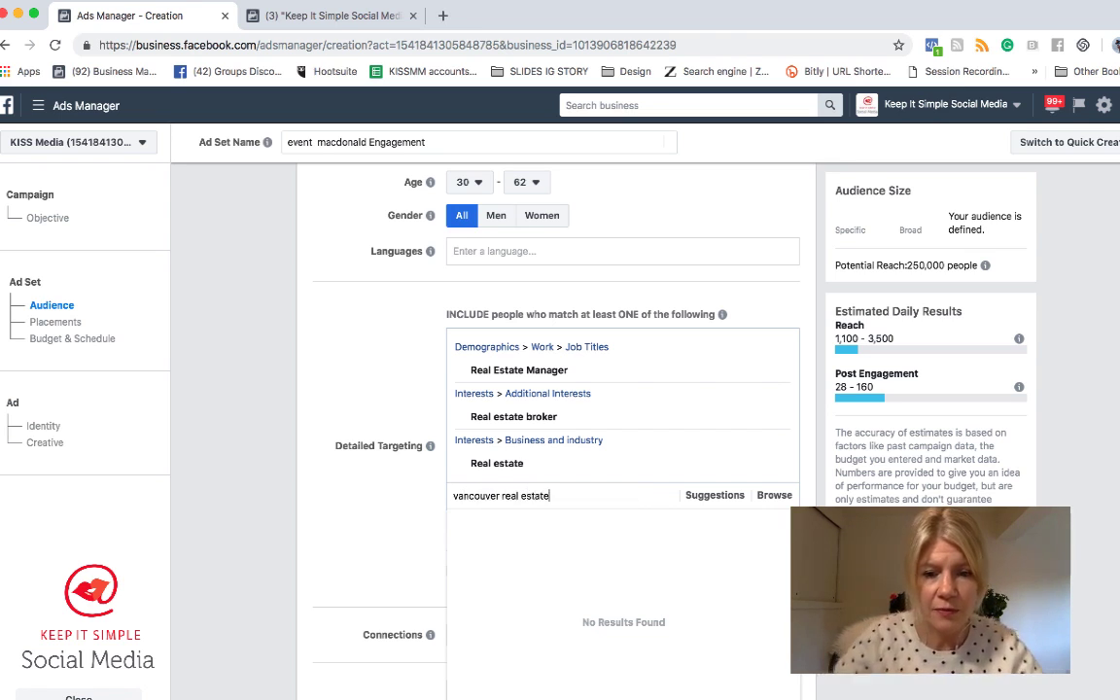
click(498, 528)
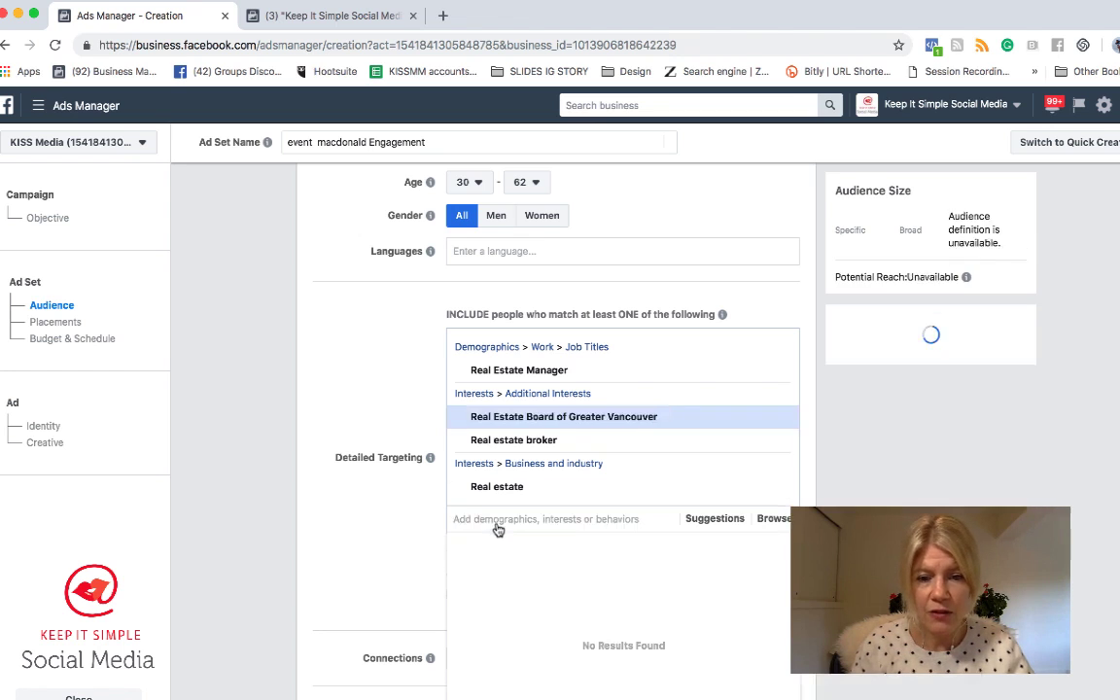
- Search the detailed targeting for "small business" and add the behavior Small business owners
scroll(530, 537, down, 1)
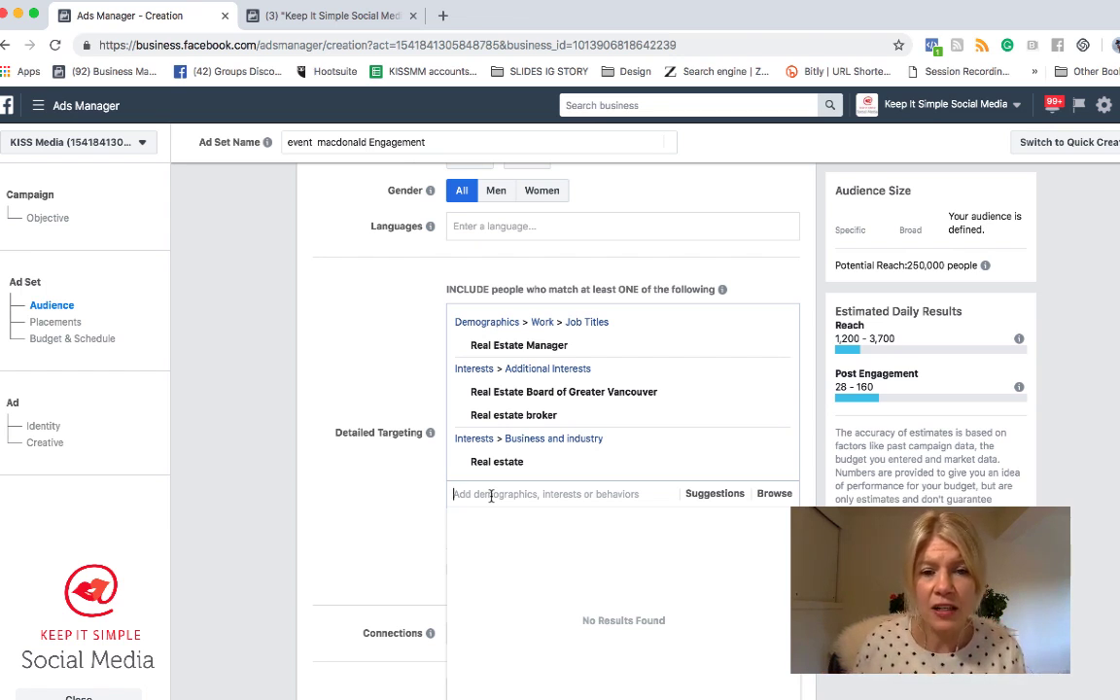
scroll(525, 540, down, 2)
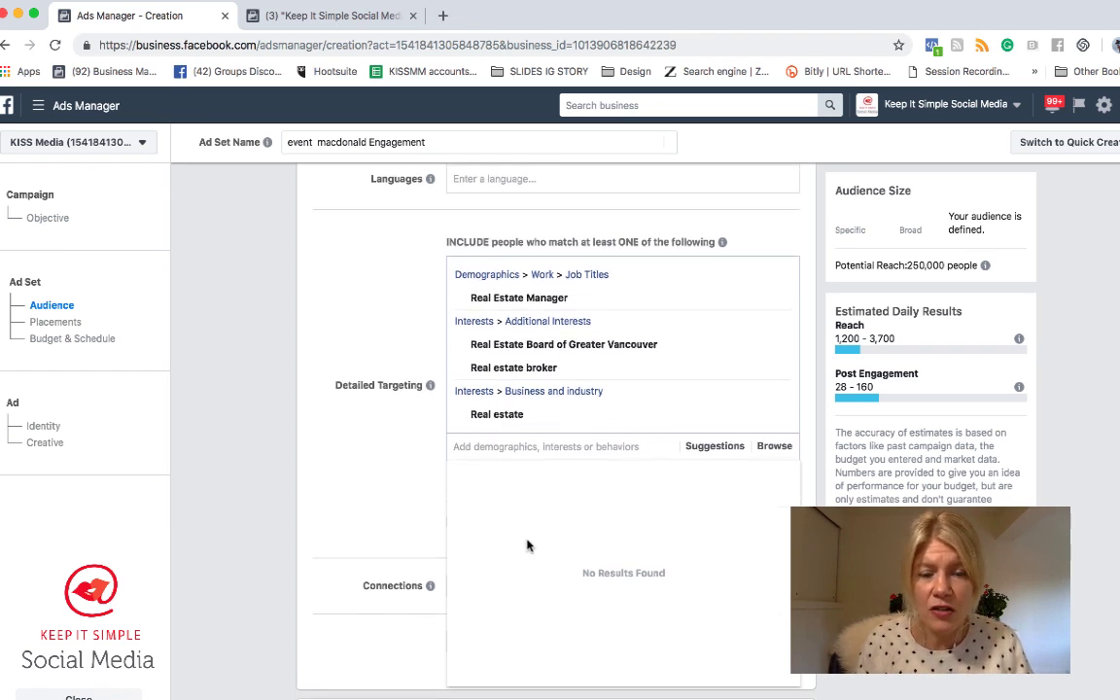
scroll(527, 546, up, 1)
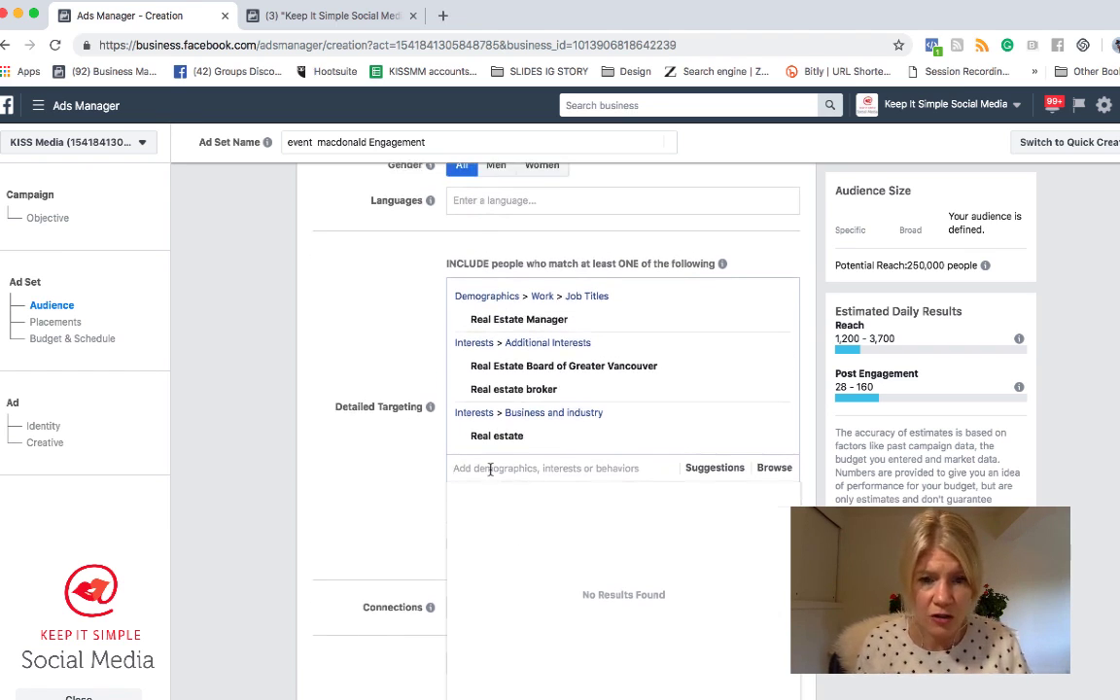
scroll(491, 474, down, 1)
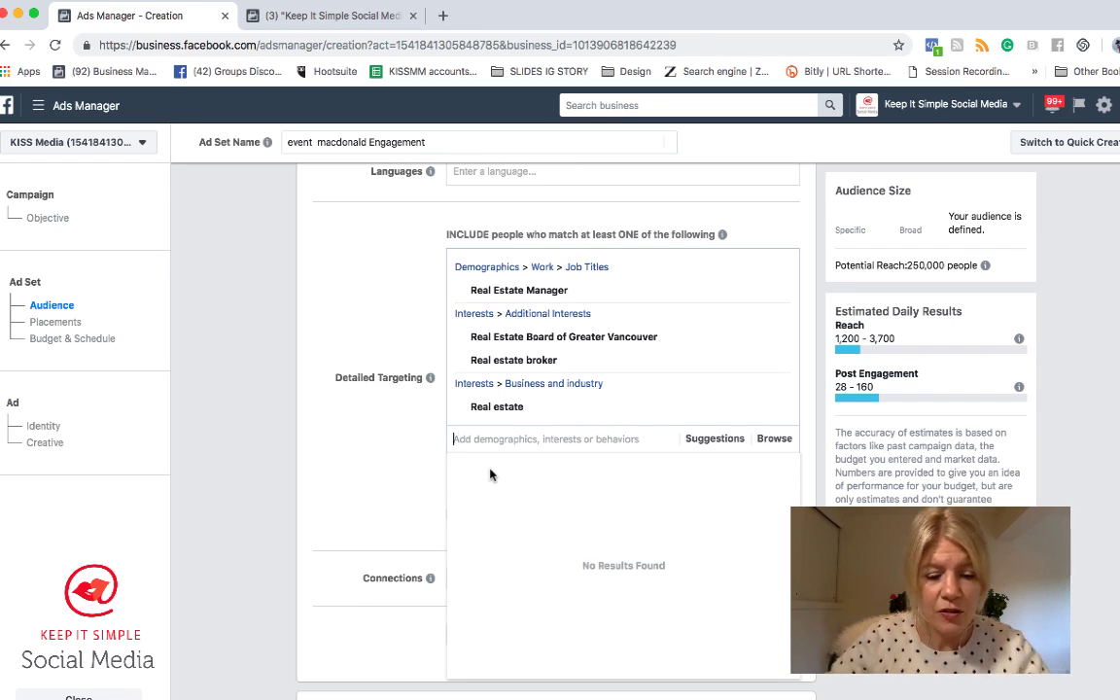
text(small busin)
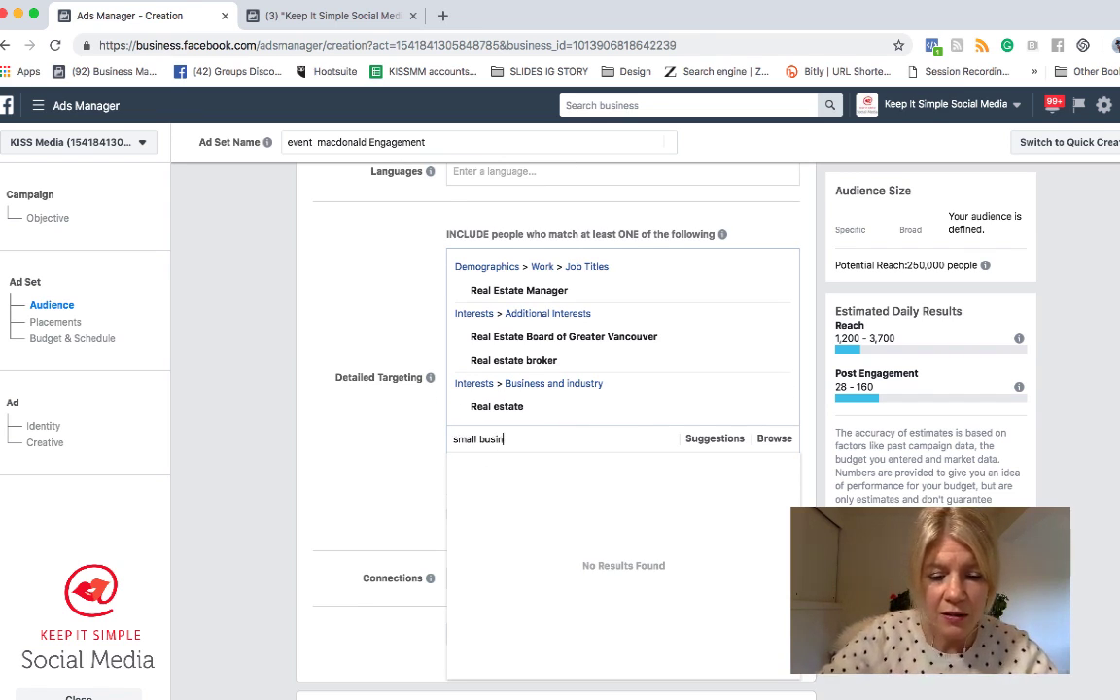
text(ess)
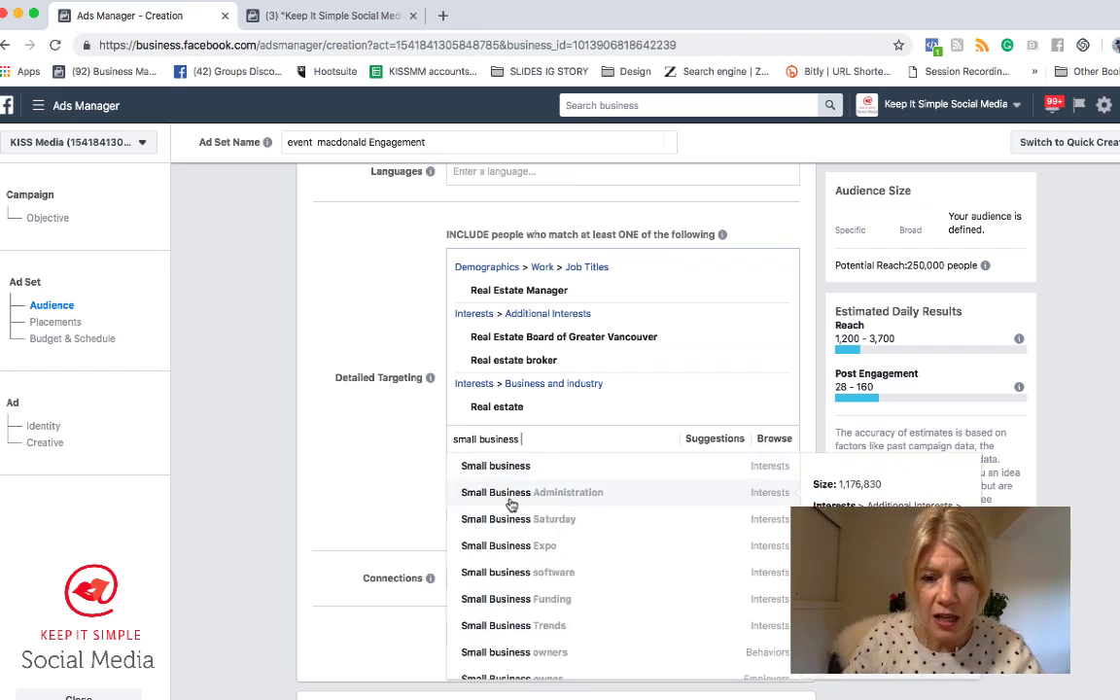
click(477, 652)
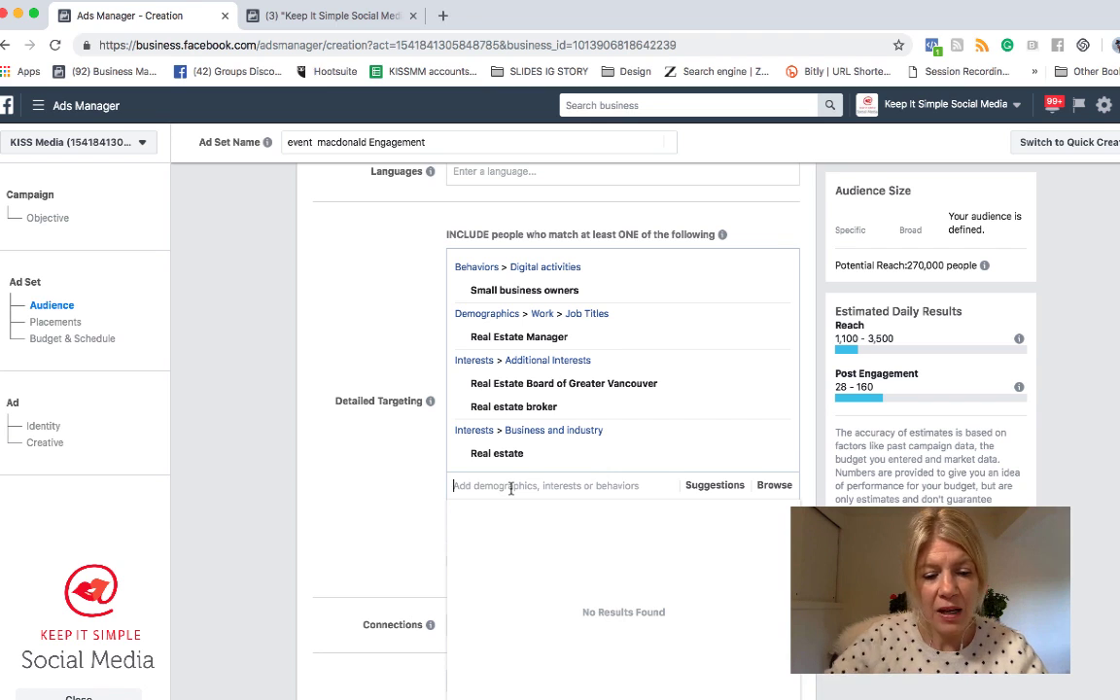
- Add the interests RE/MAX and Sotheby's International Realty to the detailed targeting and close the suggestion list
text(remax)
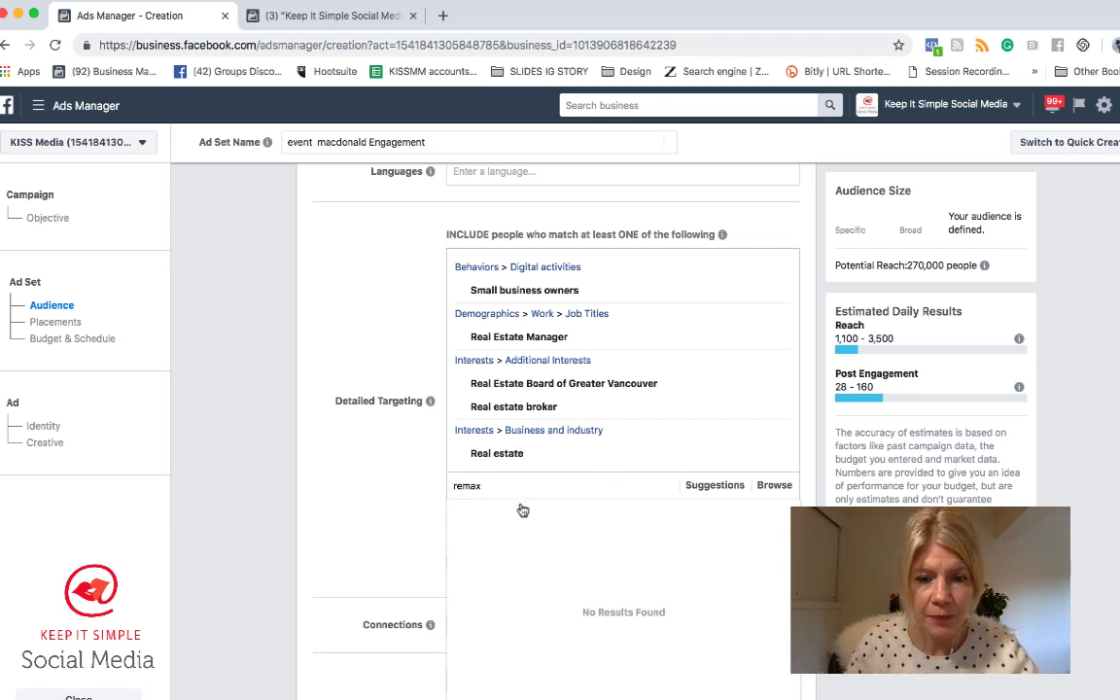
click(491, 510)
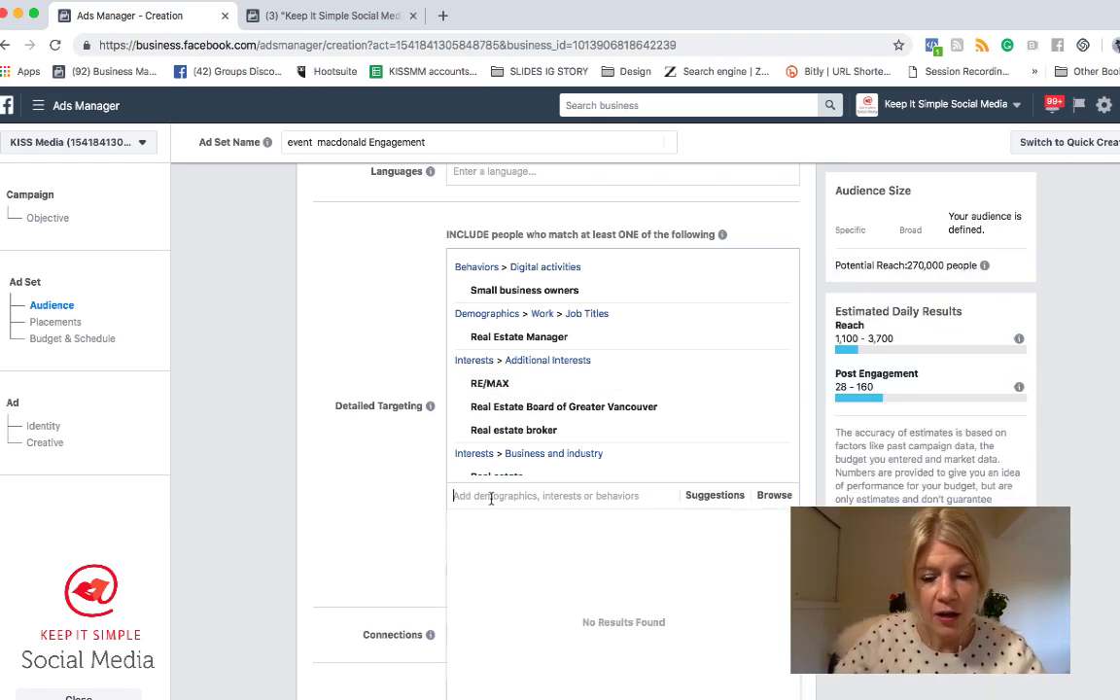
text(sothe)
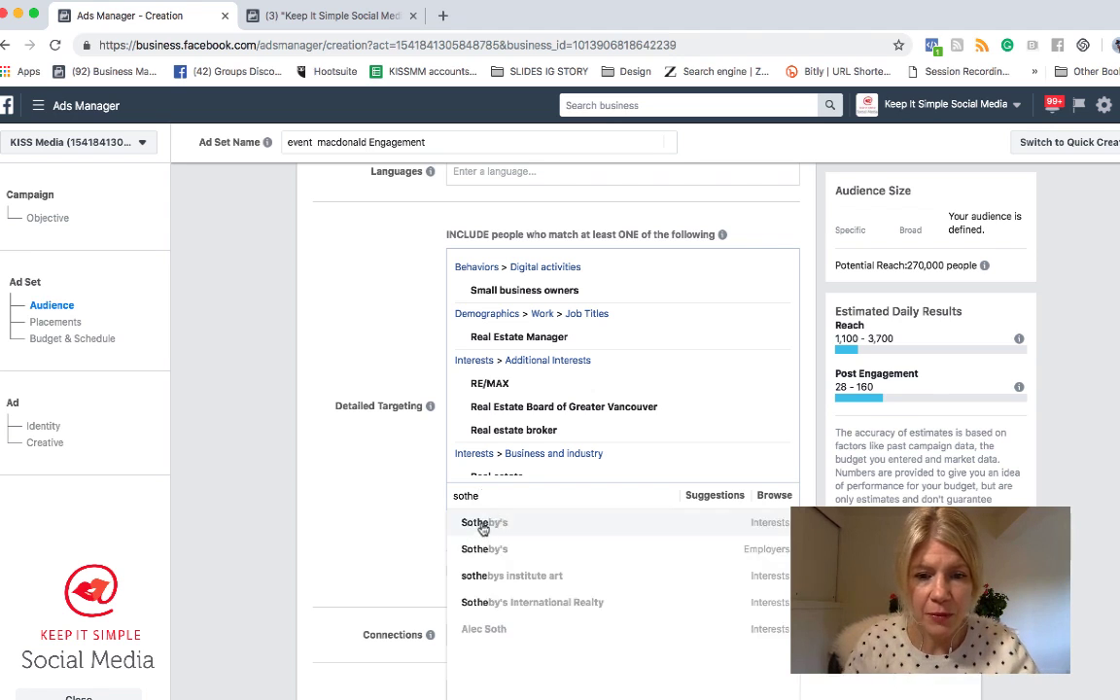
click(492, 602)
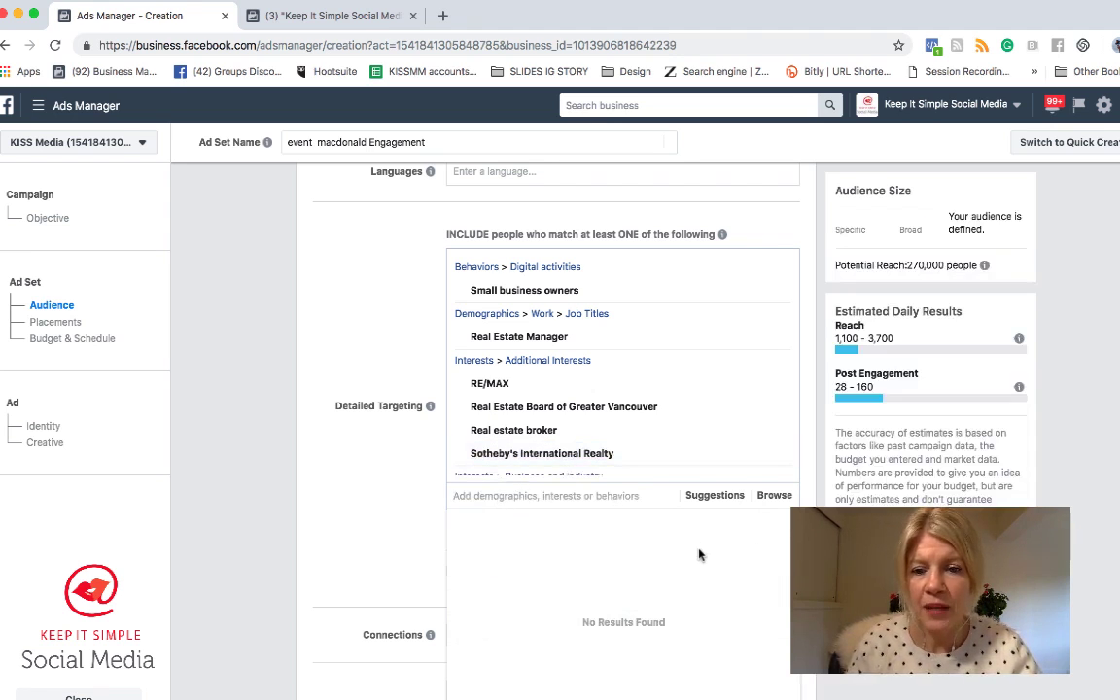
scroll(628, 493, down, 3)
click(370, 292)
scroll(407, 331, up, 1)
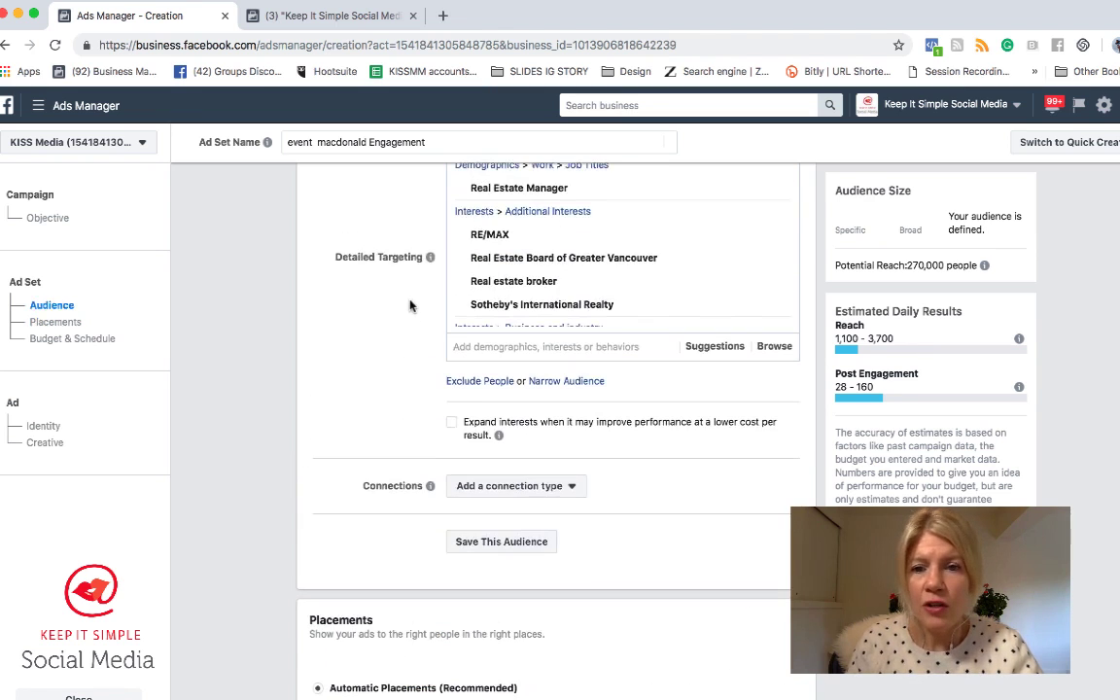
- Browse the detailed targeting categories Demographics, Interests, Behaviors and More Categories, including Facebook Categories, and review the selected targeting
click(775, 348)
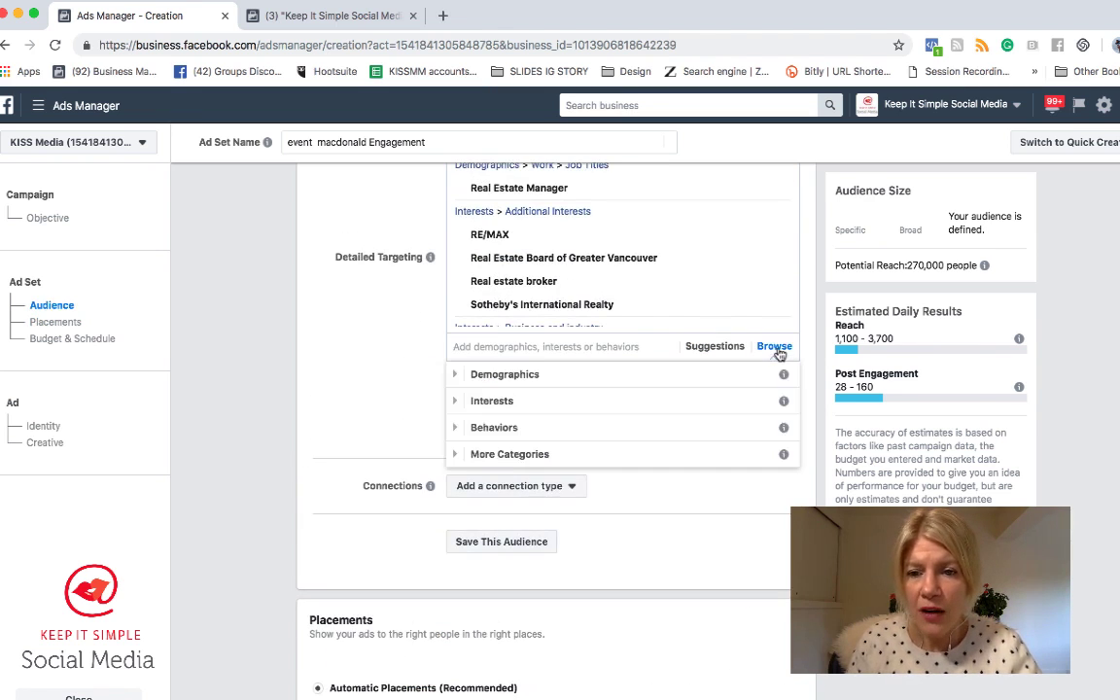
click(455, 375)
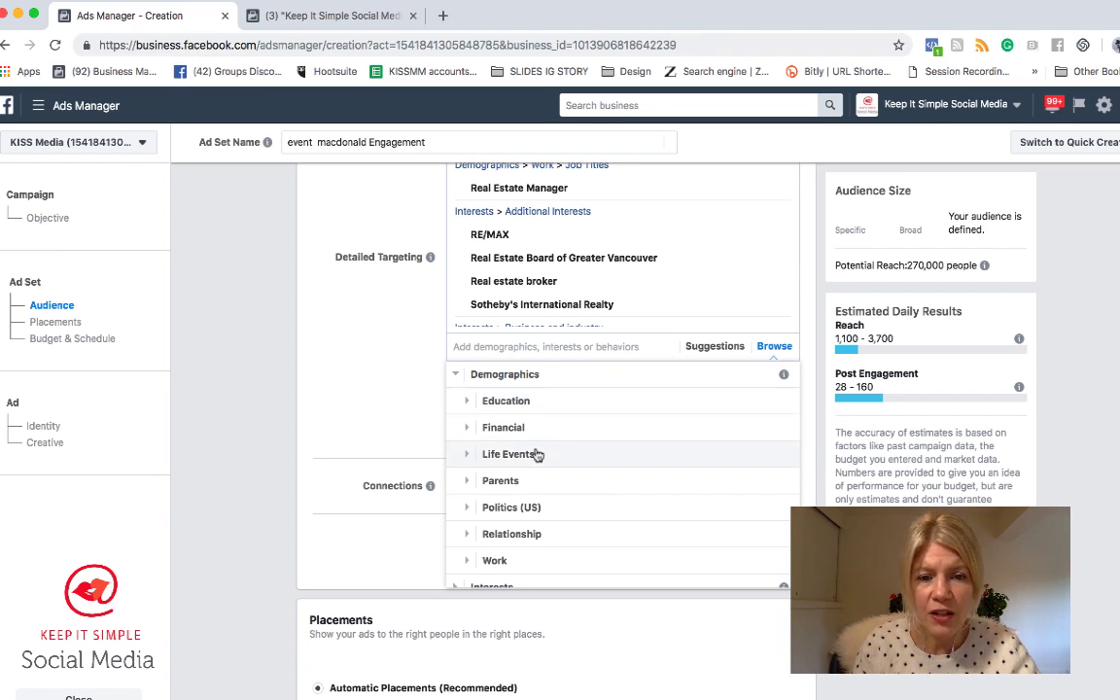
scroll(536, 496, down, 2)
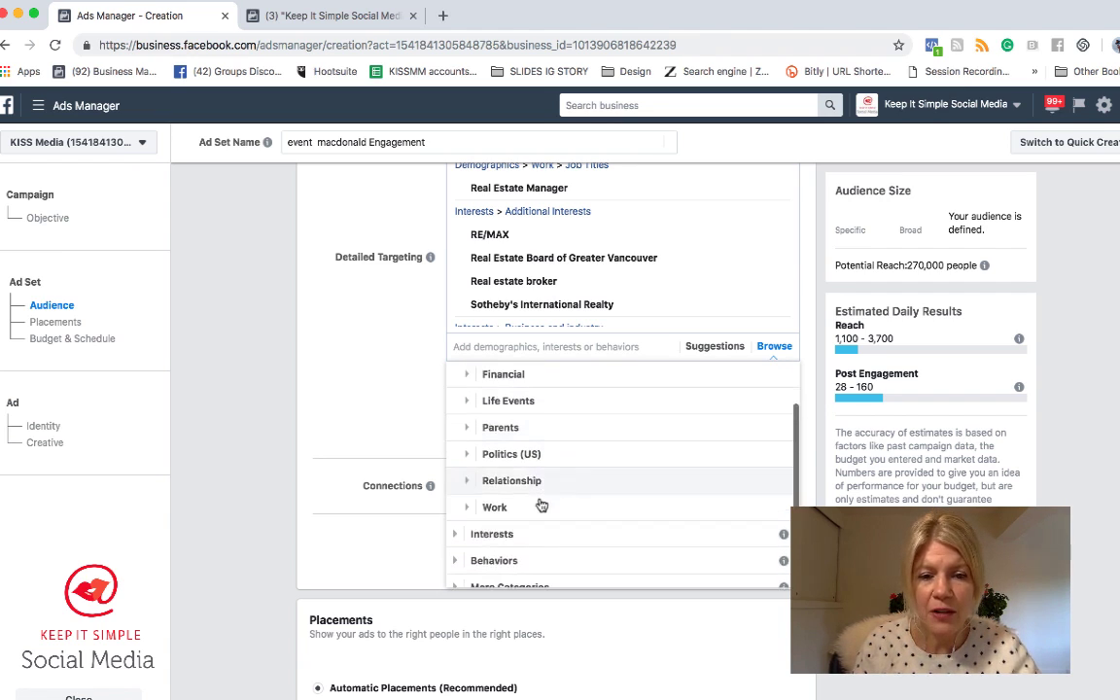
click(454, 537)
scroll(454, 543, down, 3)
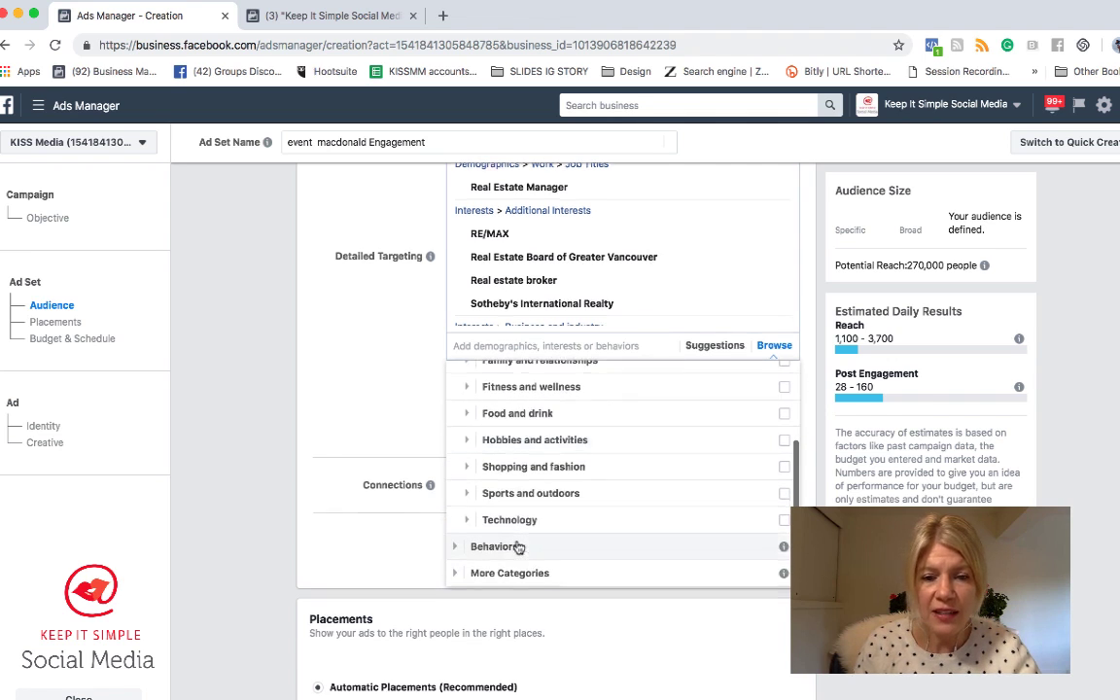
click(454, 542)
scroll(455, 550, down, 5)
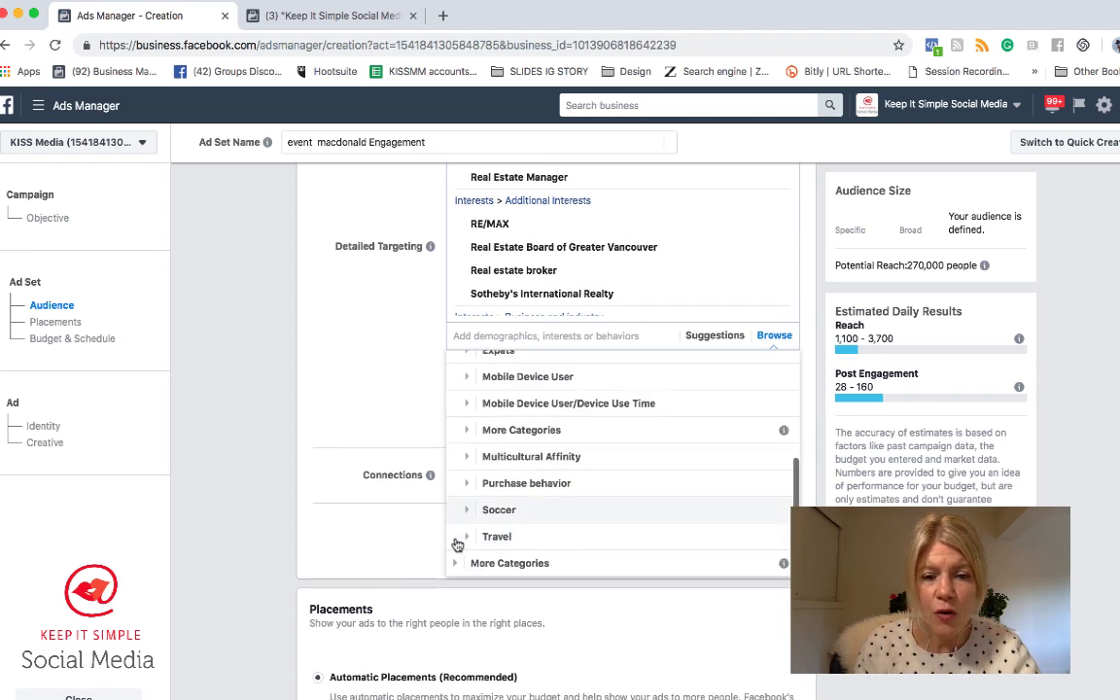
click(455, 566)
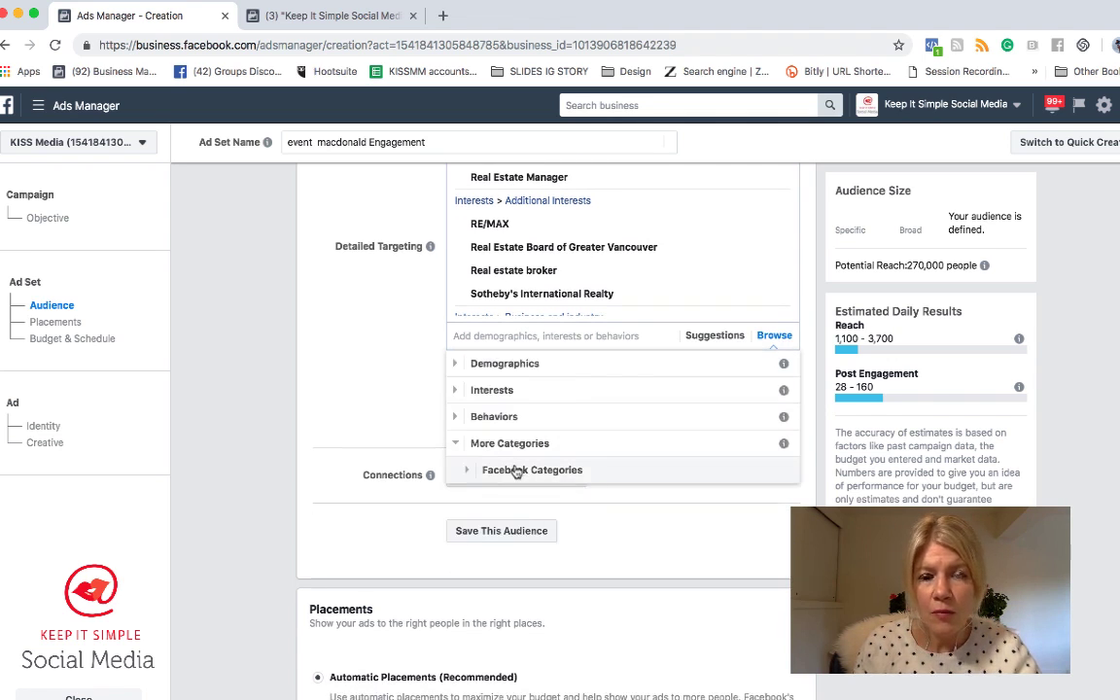
click(476, 471)
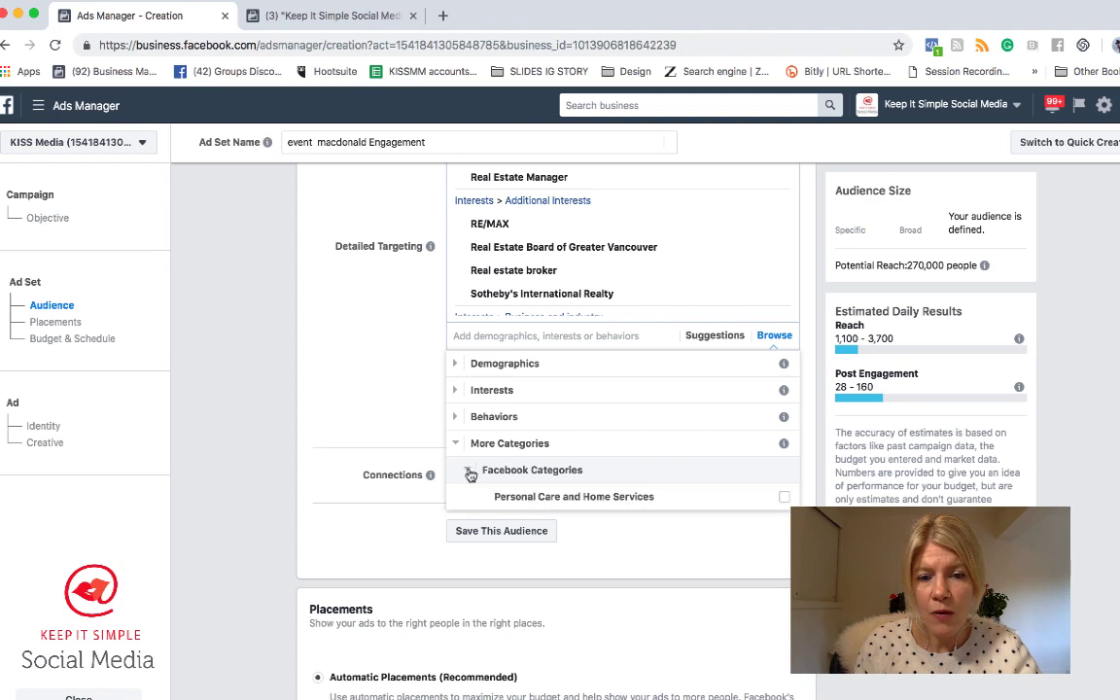
click(369, 369)
scroll(591, 437, up, 3)
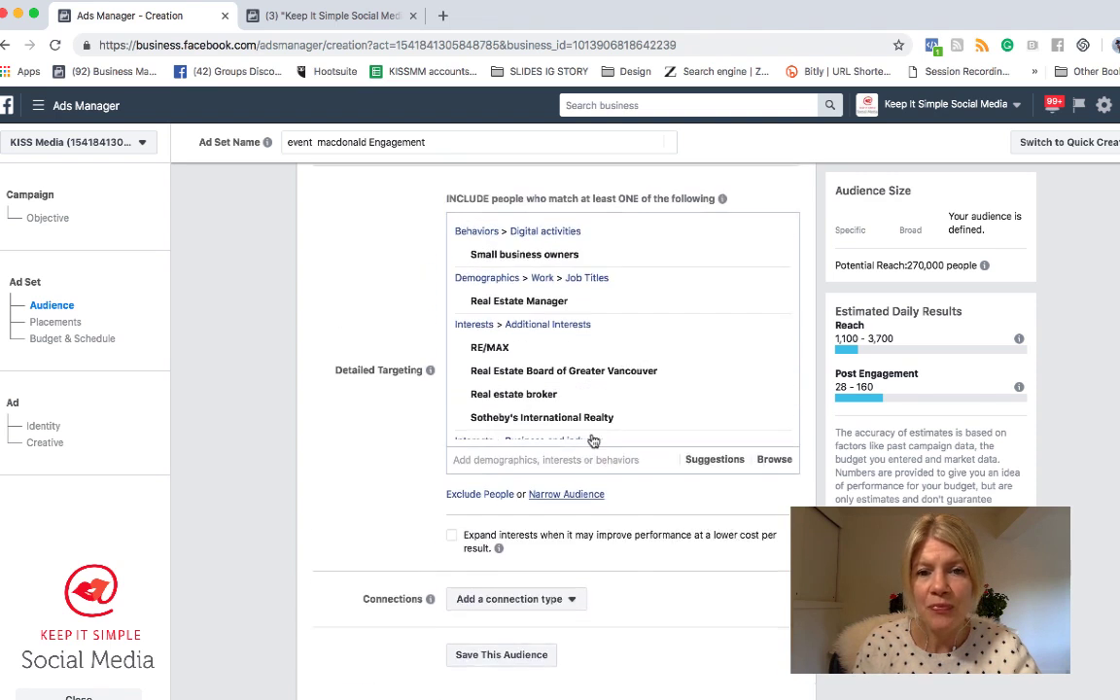
mouse_move(591, 440)
scroll(645, 487, down, 3)
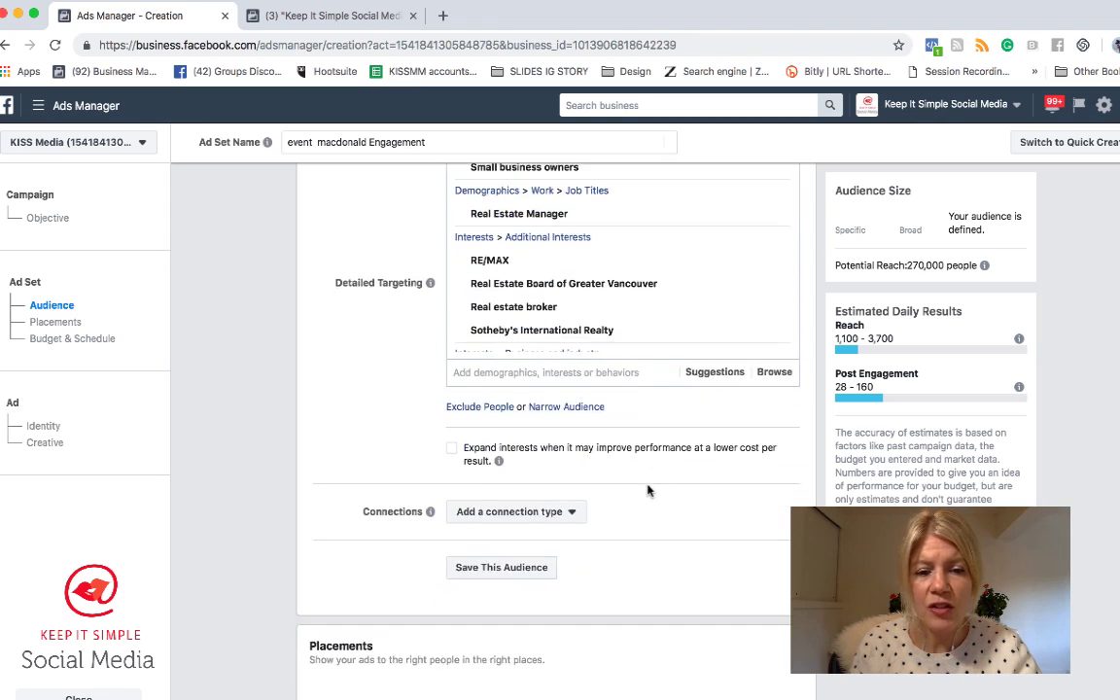
- Save the current targeting as a reusable audience named "real estate vancouver"
click(491, 488)
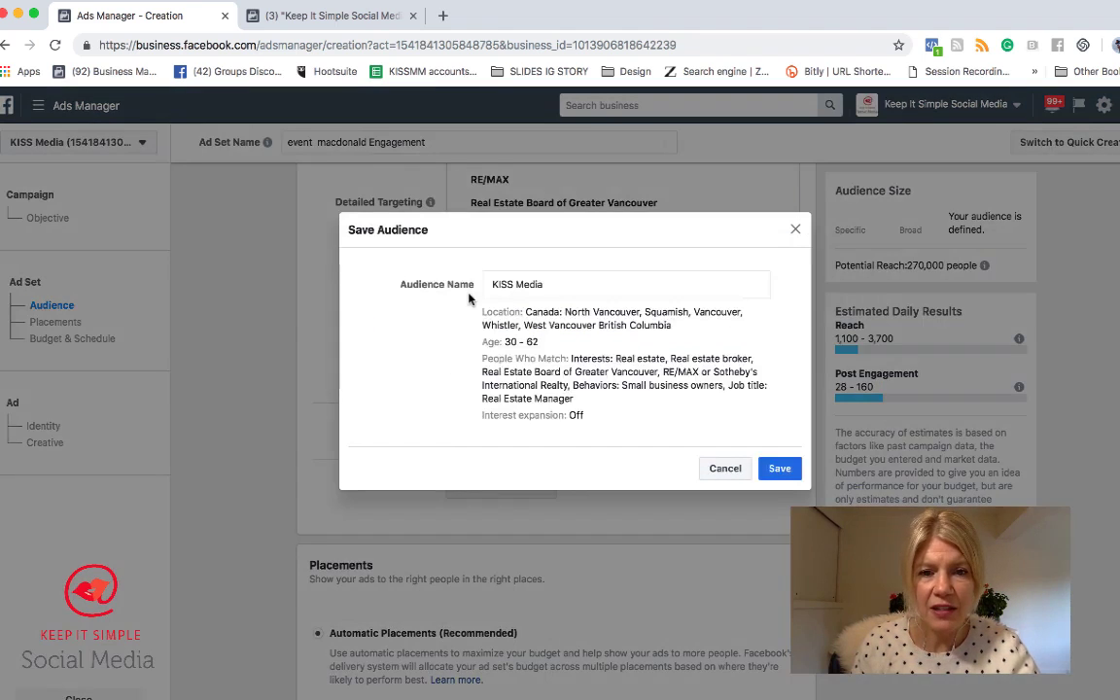
click(553, 283)
triple_click(554, 283)
text(r)
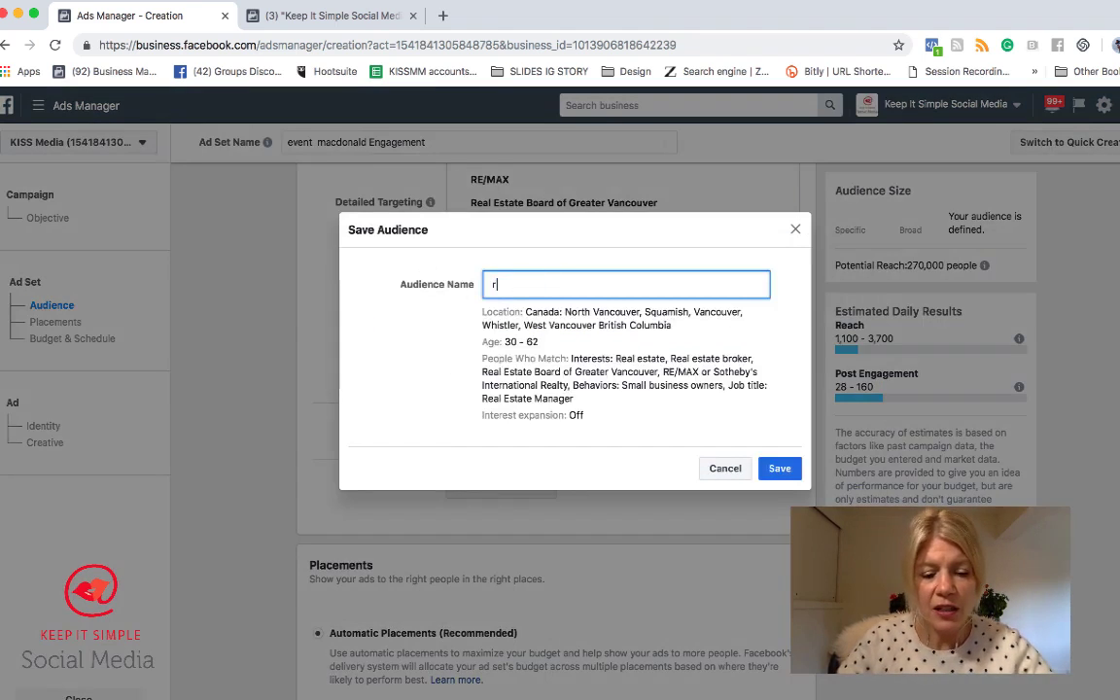
text(eal estat)
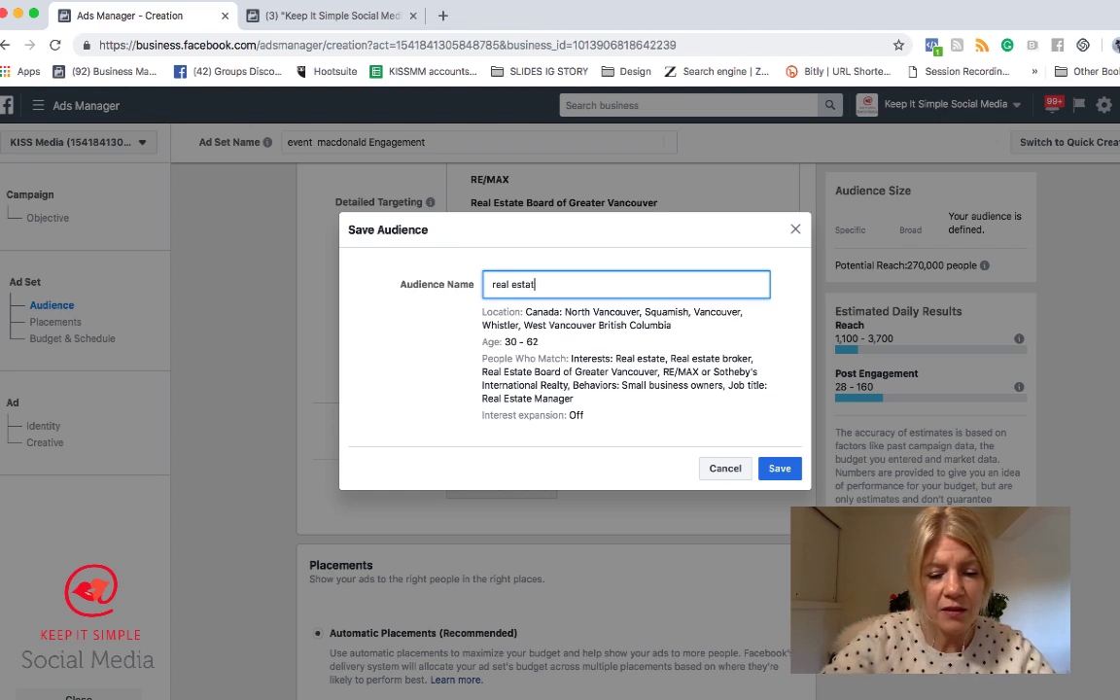
text(e vancouver)
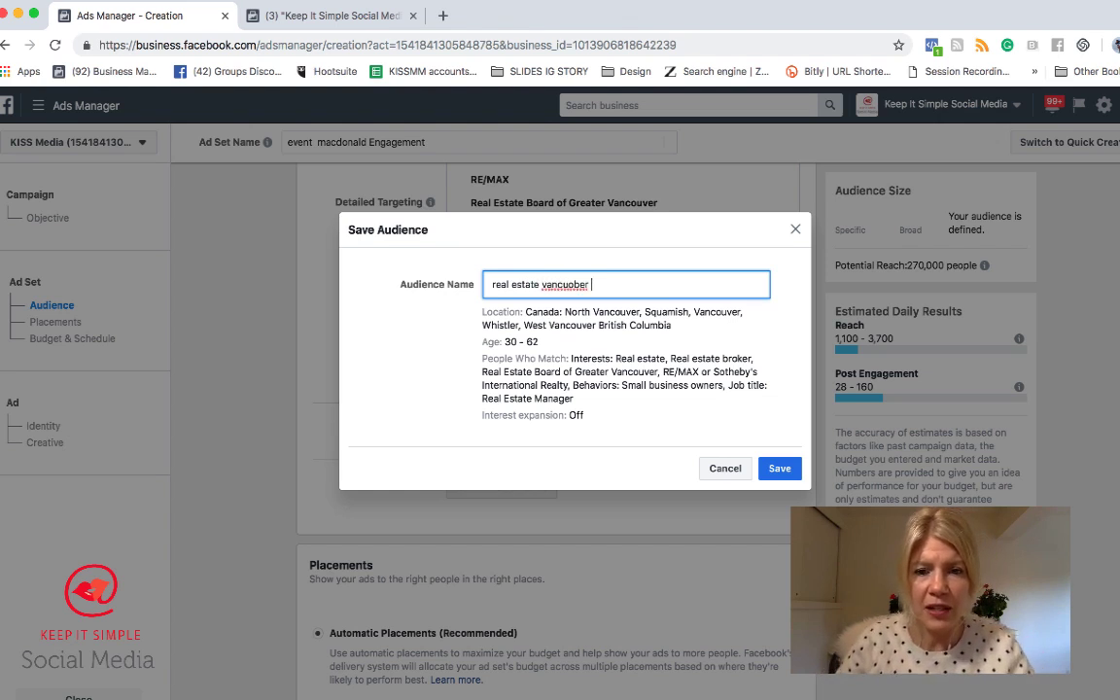
click(571, 284)
key(BackSpace)
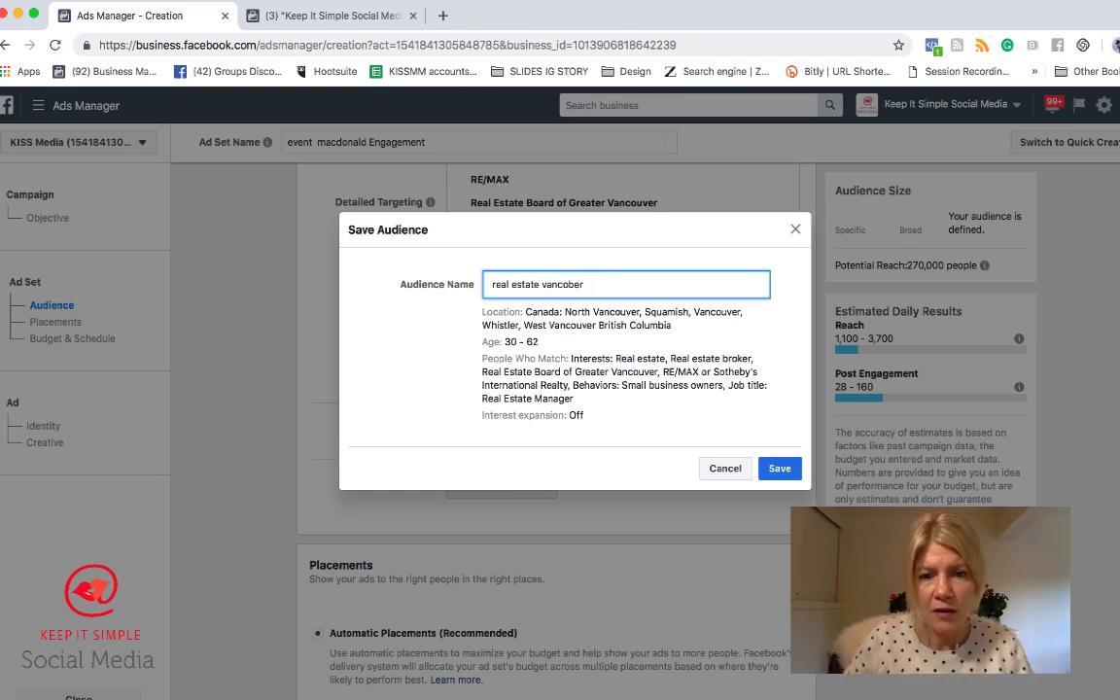
key(Right)
key(Right)
key(Right)
key(BackSpace)
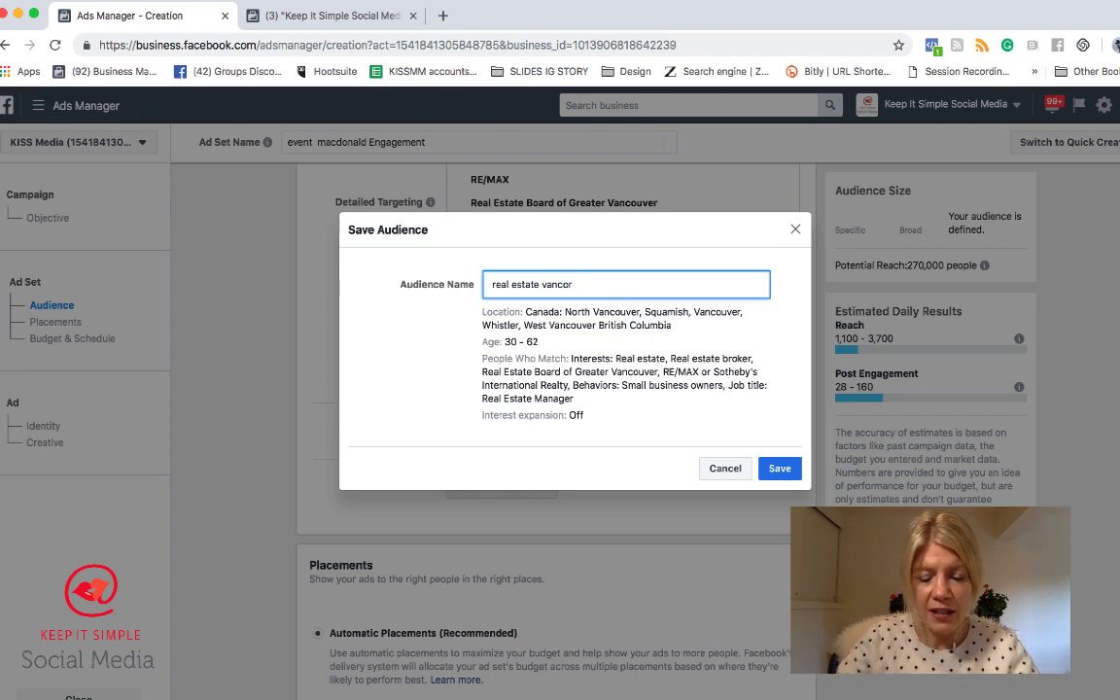
text(uv)
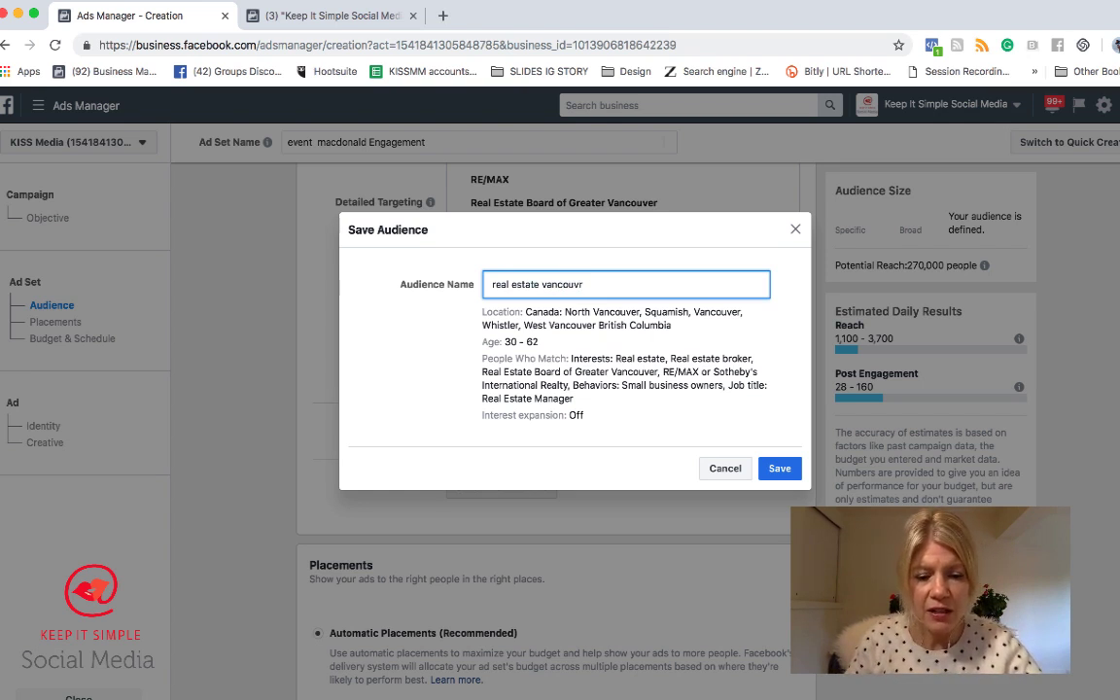
text(e)
click(780, 468)
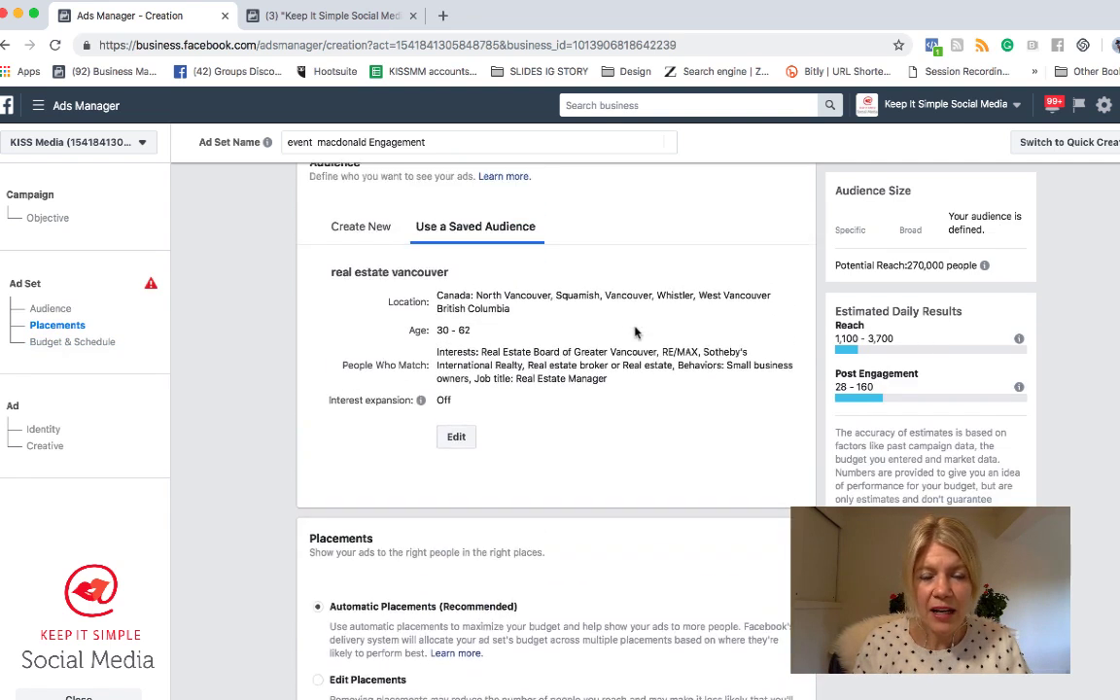
- Look through the list of saved target audiences and close it, keeping real estate vancouver selected
scroll(635, 332, up, 2)
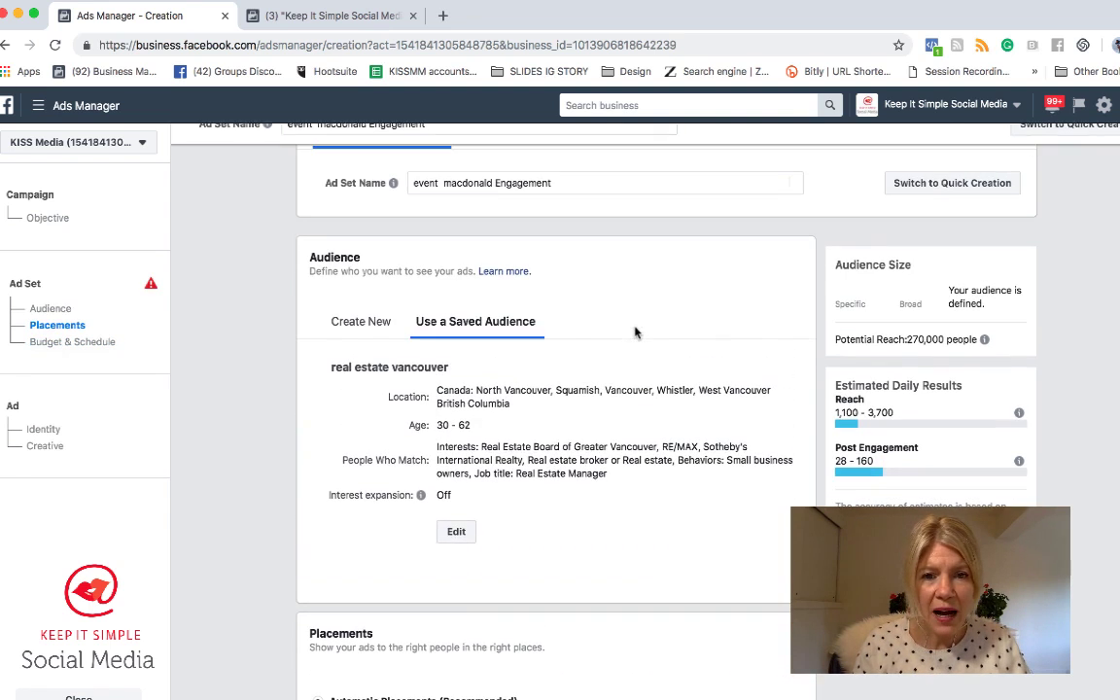
click(536, 330)
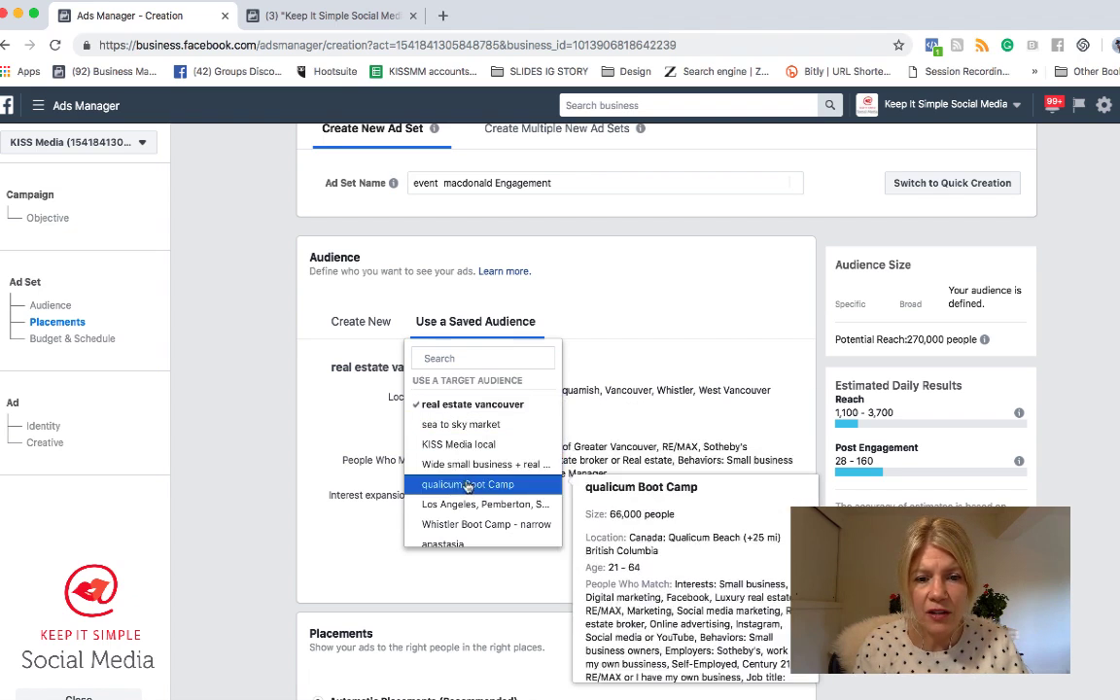
scroll(461, 515, down, 1)
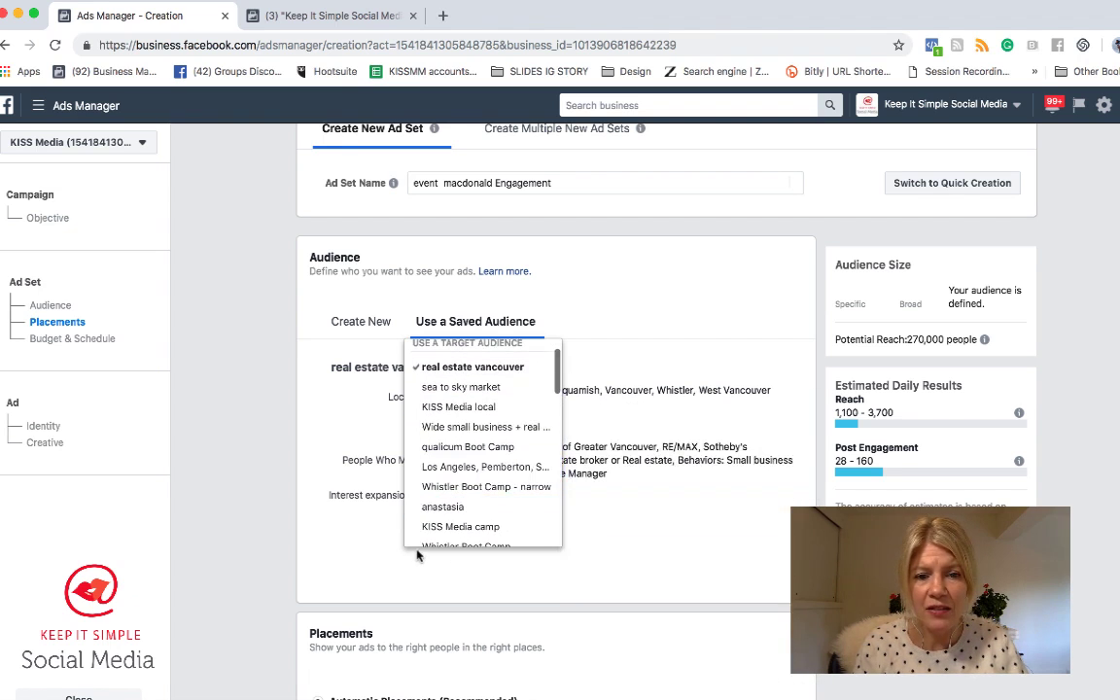
click(377, 567)
scroll(584, 515, down, 2)
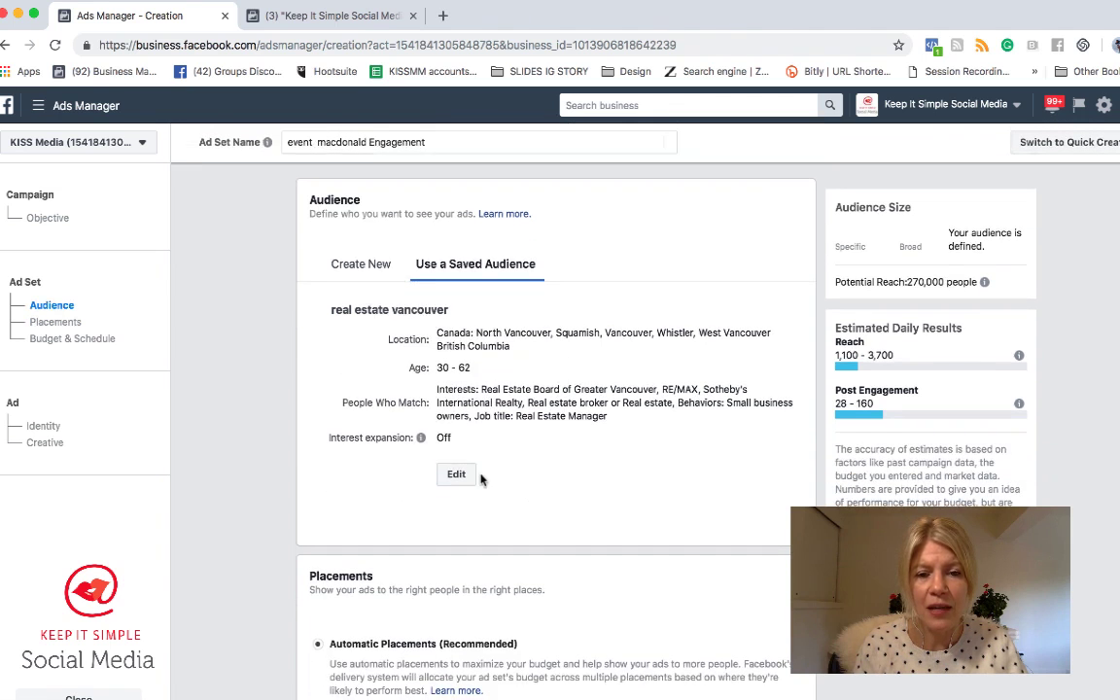
- Open the saved real estate vancouver audience for editing, review its locations, age and detailed targeting, and close it without changes
click(456, 475)
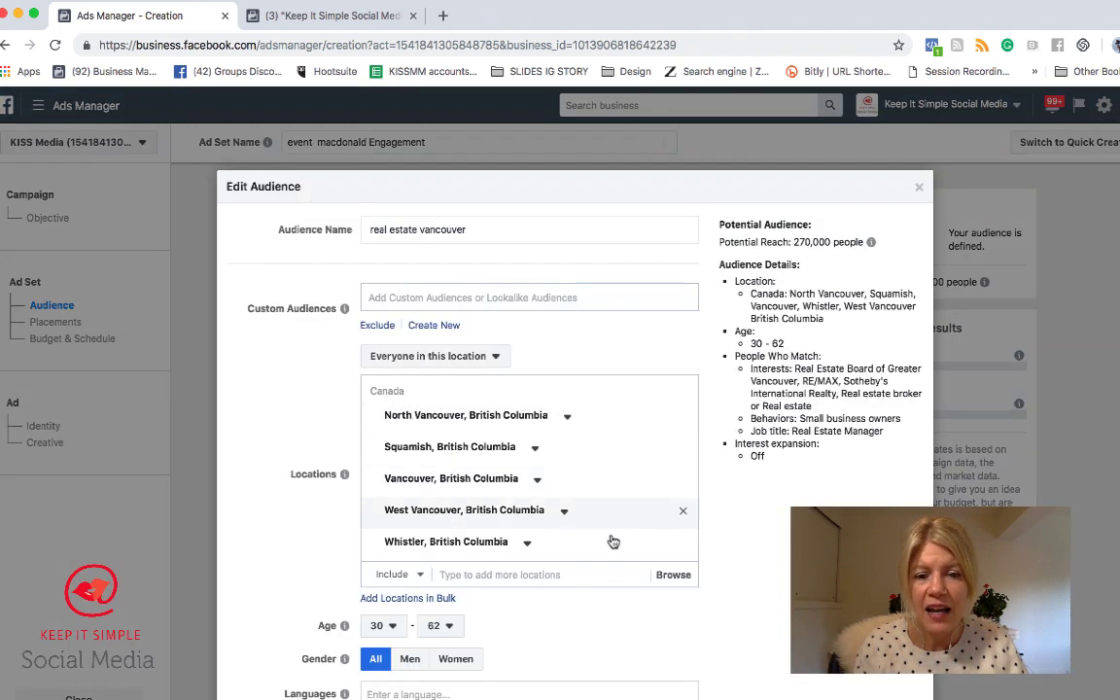
scroll(611, 539, down, 5)
scroll(611, 539, down, 1)
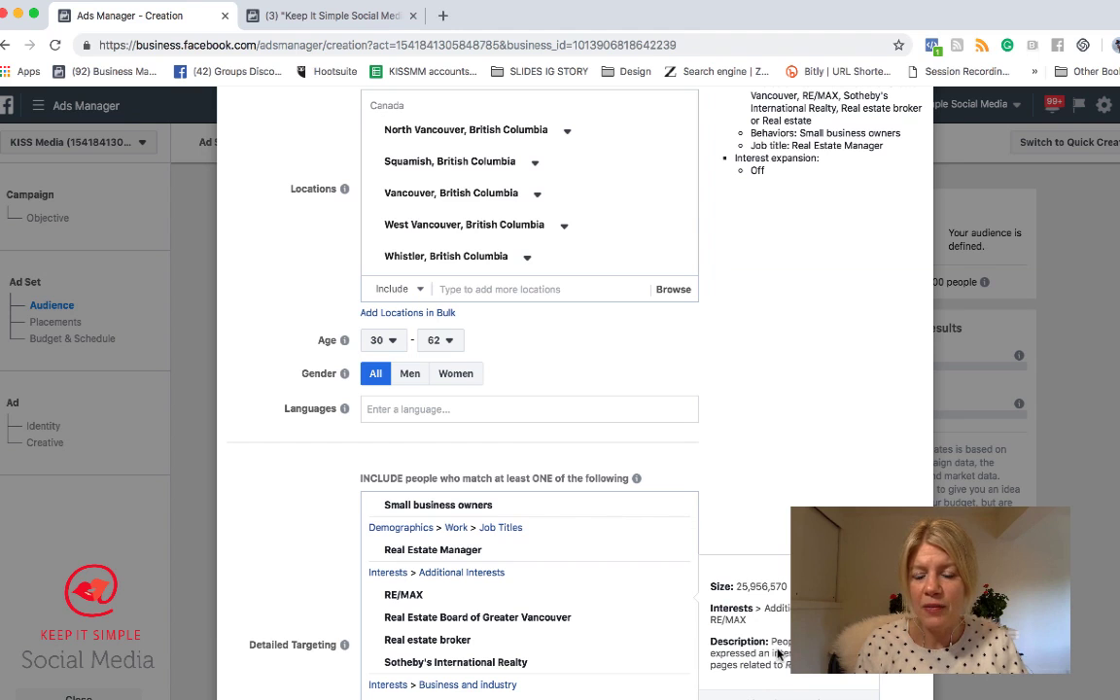
scroll(831, 491, up, 3)
scroll(830, 403, down, 6)
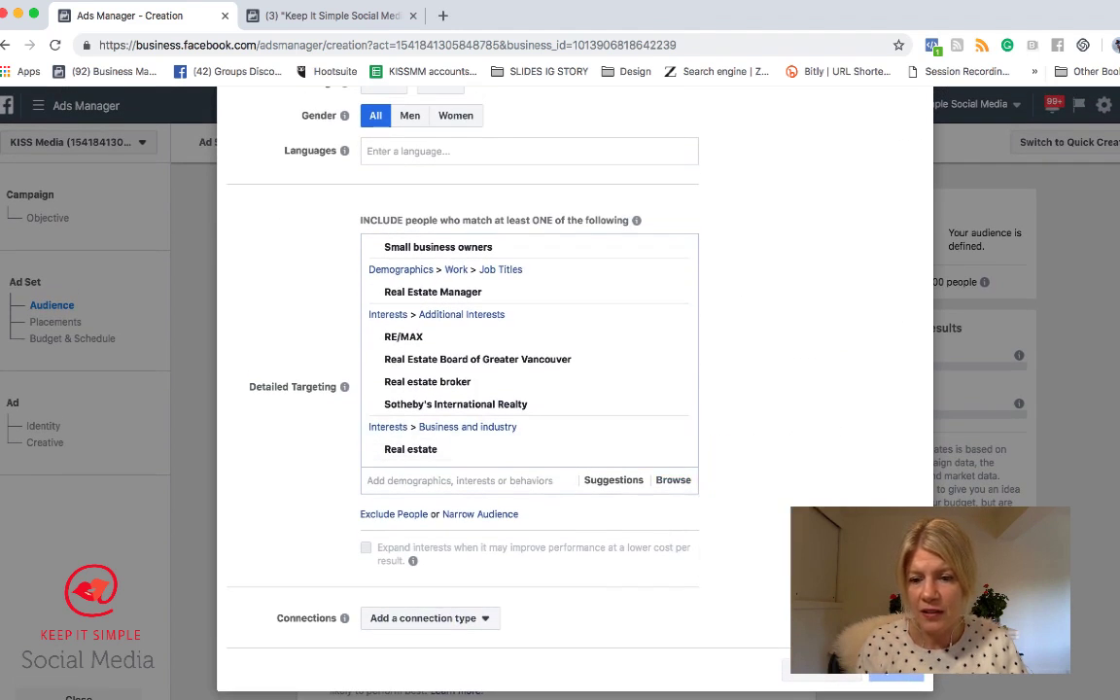
scroll(918, 192, up, 6)
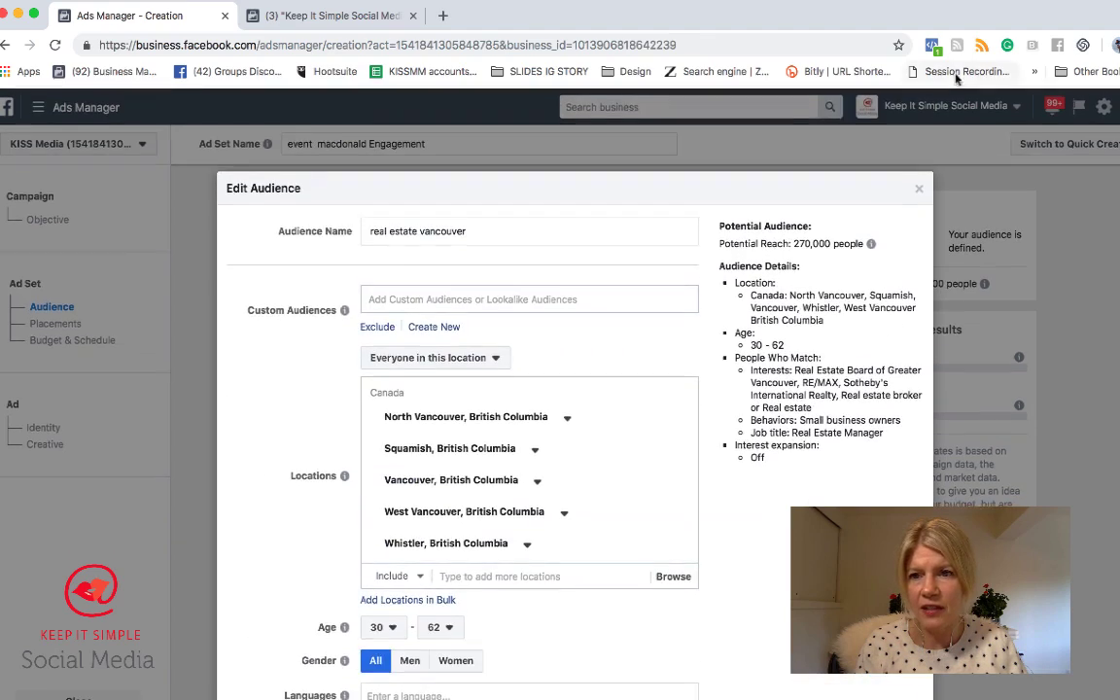
click(918, 192)
- Switch the ad set from automatic placements to Edit Placements and bring up the platform list
scroll(649, 414, down, 5)
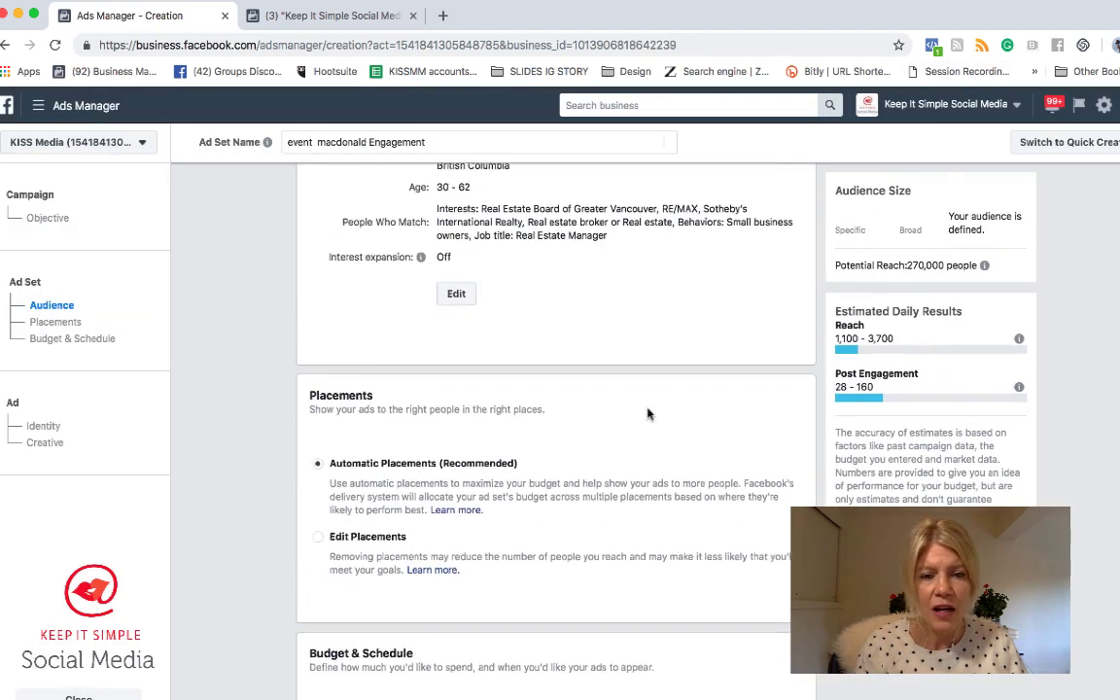
scroll(649, 413, down, 2)
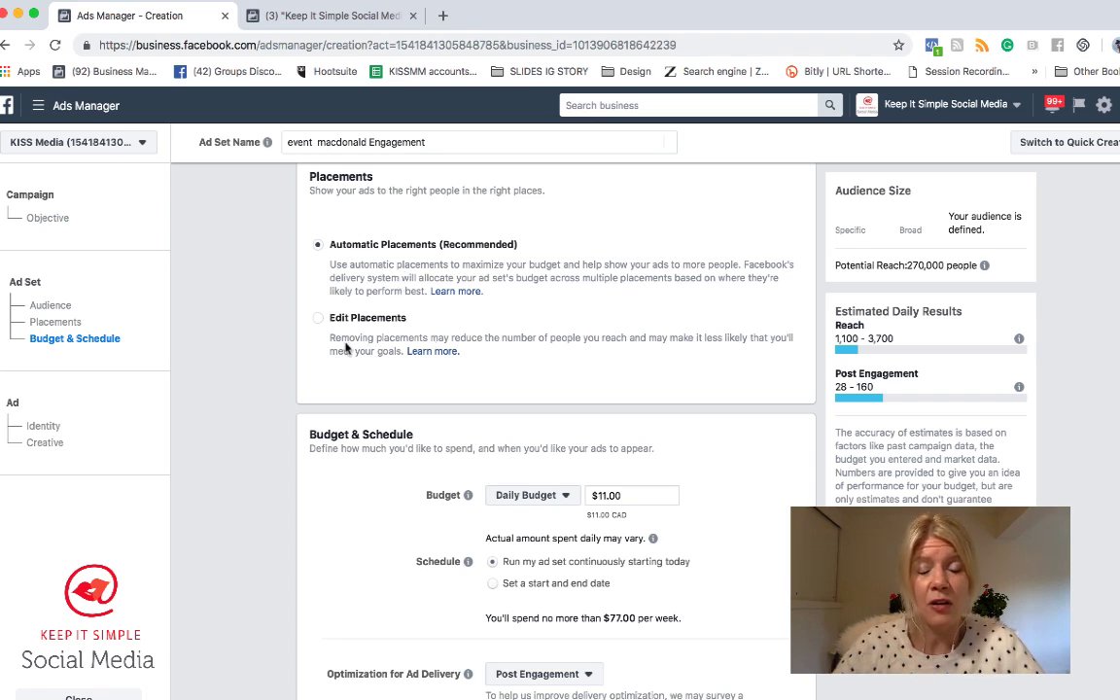
click(319, 320)
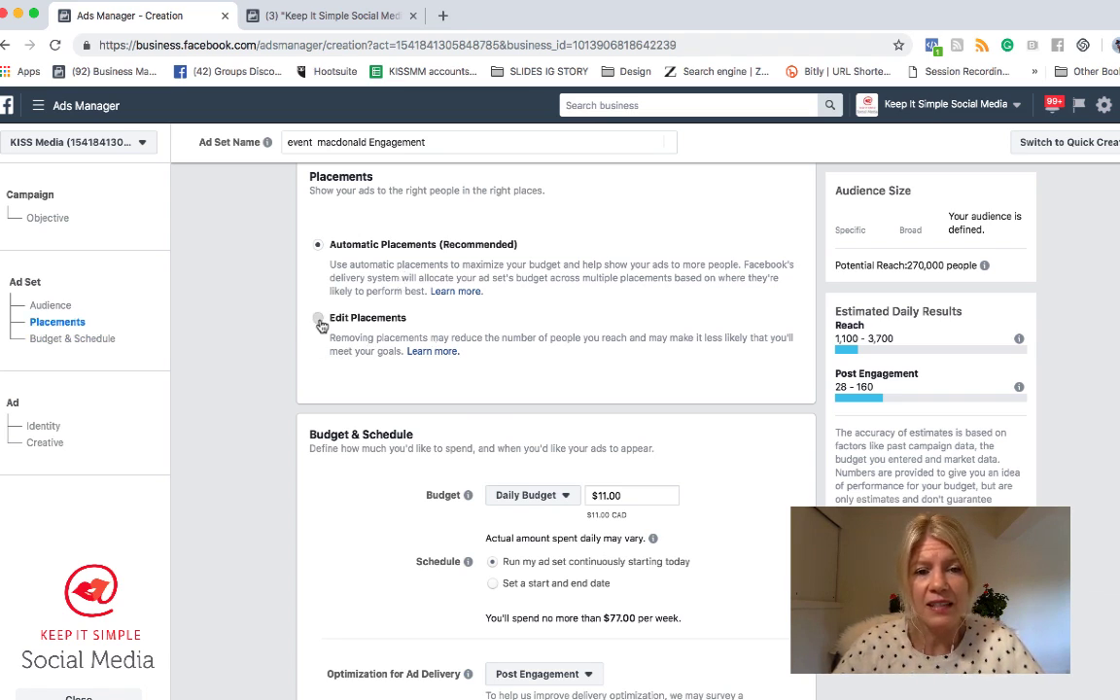
scroll(379, 408, down, 5)
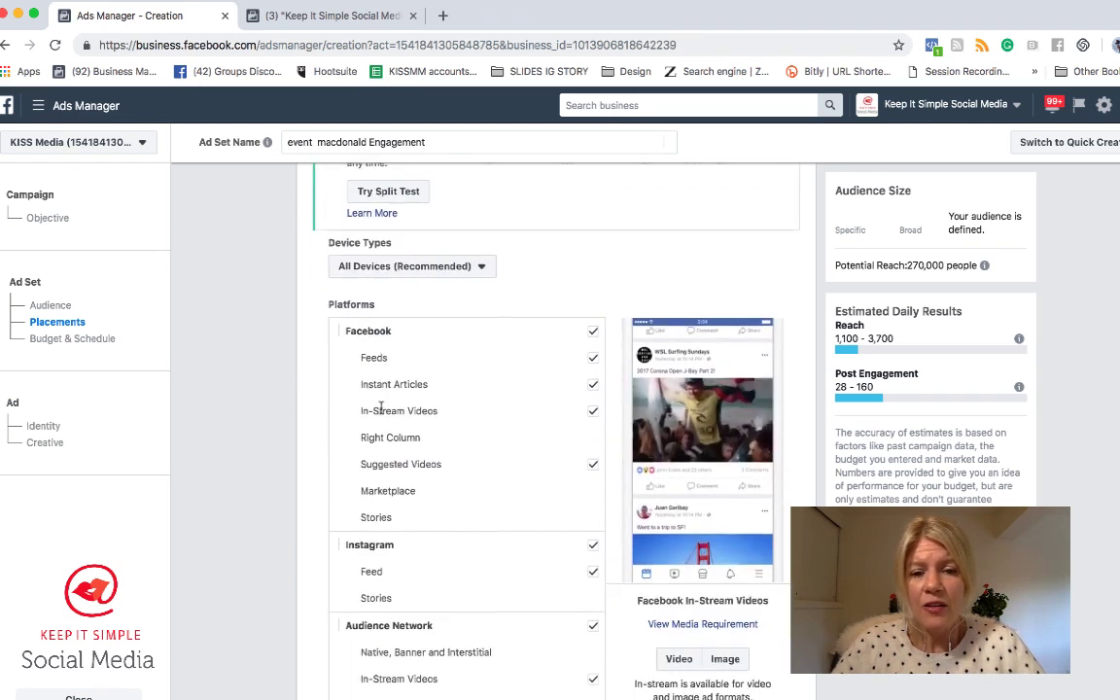
scroll(380, 409, down, 2)
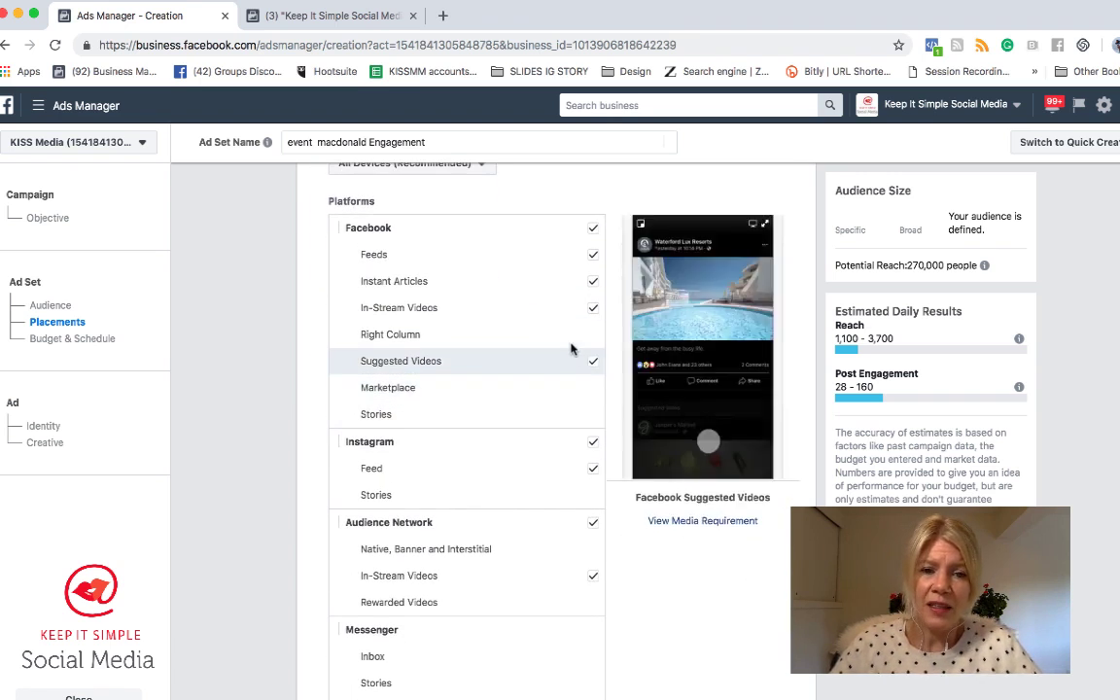
- Check the photos of the Macdonald Realty event post on the business's Facebook page and return to the ad set
click(332, 16)
scroll(458, 368, down, 3)
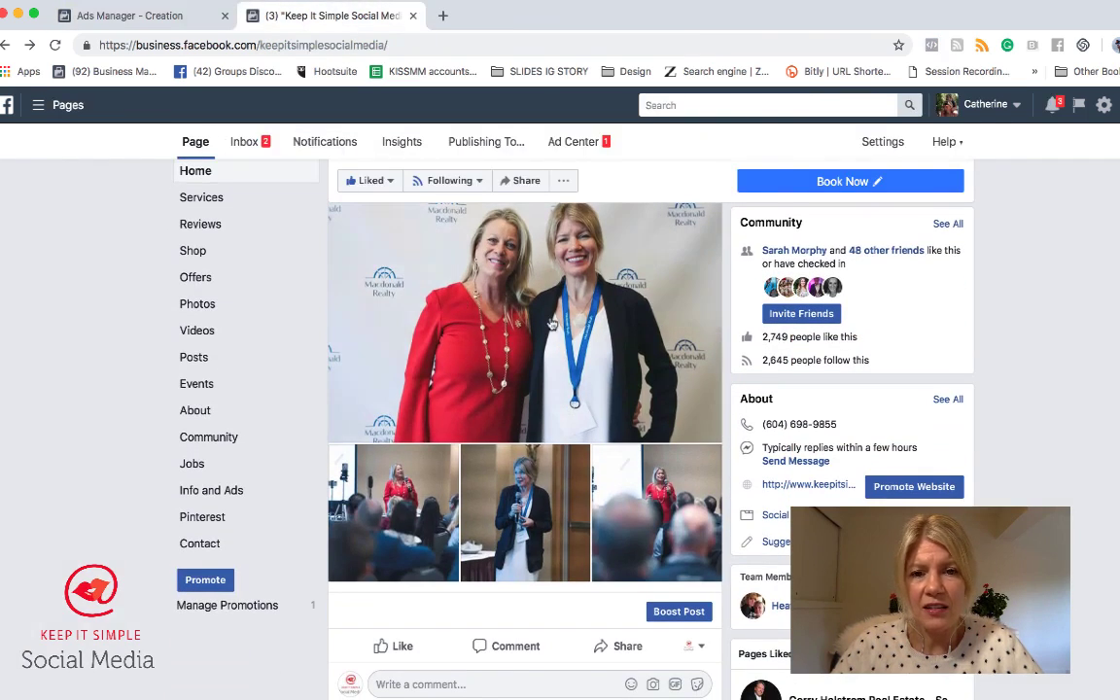
scroll(551, 325, up, 3)
key(ctrl+shift+Tab)
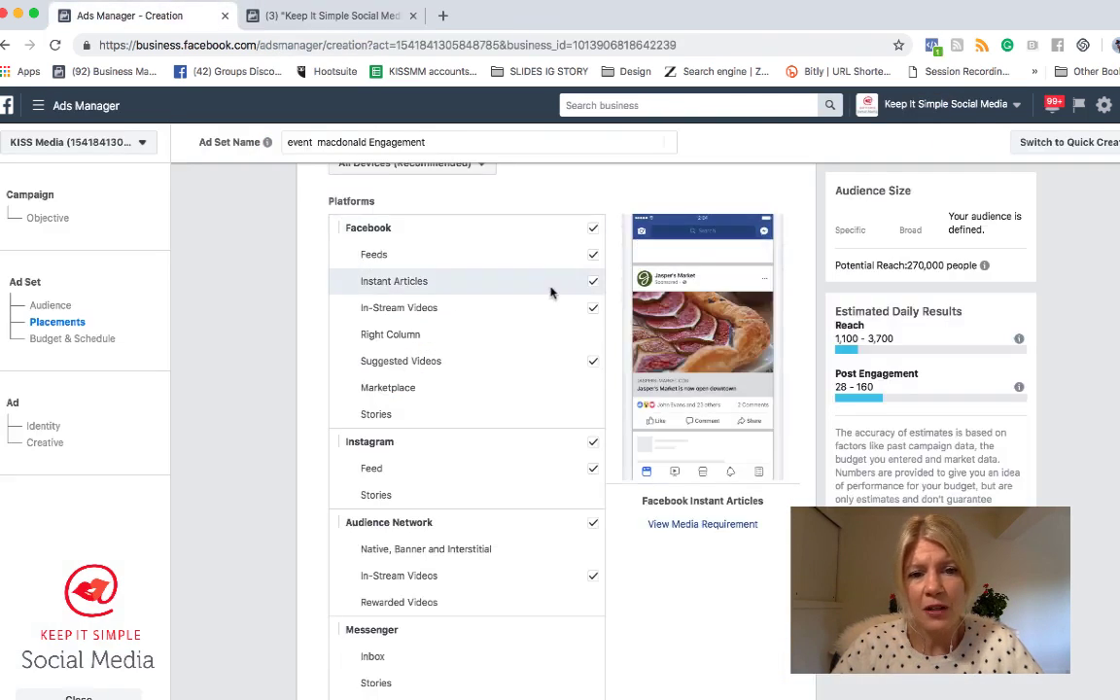
- Exclude Suggested Videos, In-Stream Videos and Instant Articles from the Facebook placements
click(592, 362)
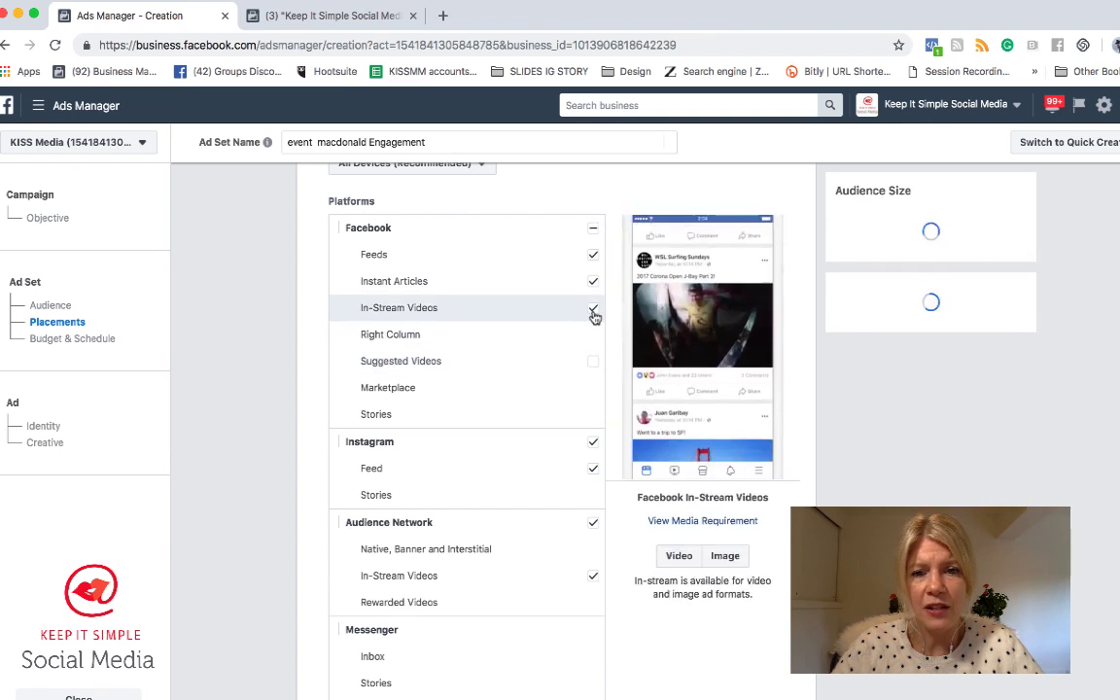
click(593, 309)
scroll(557, 386, up, 2)
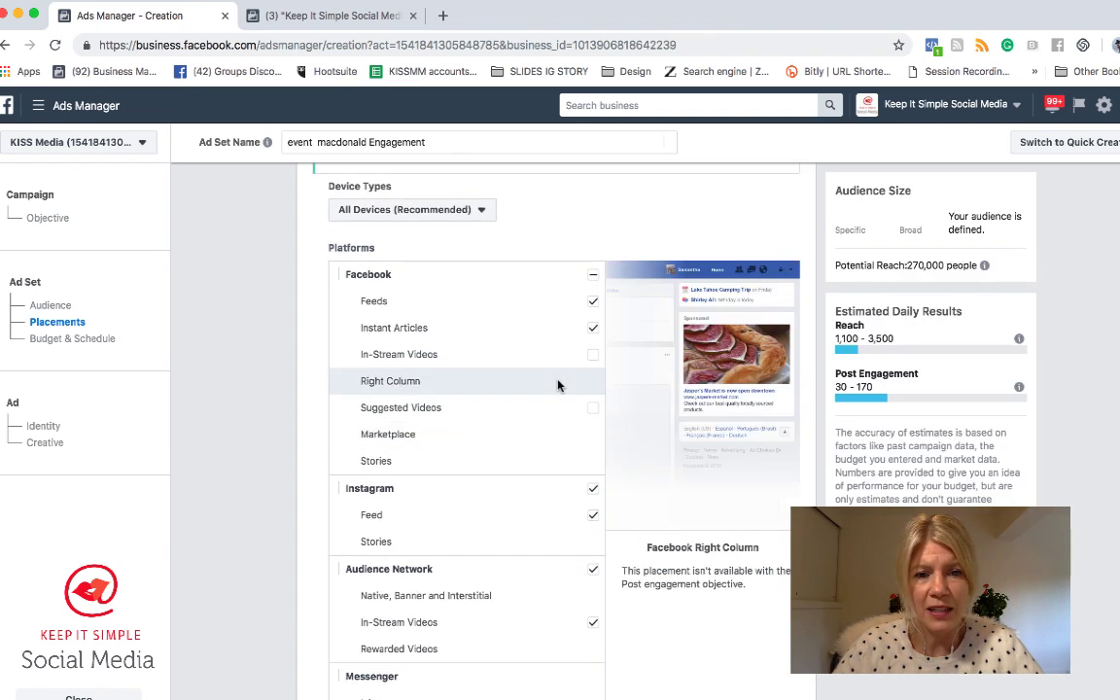
click(594, 331)
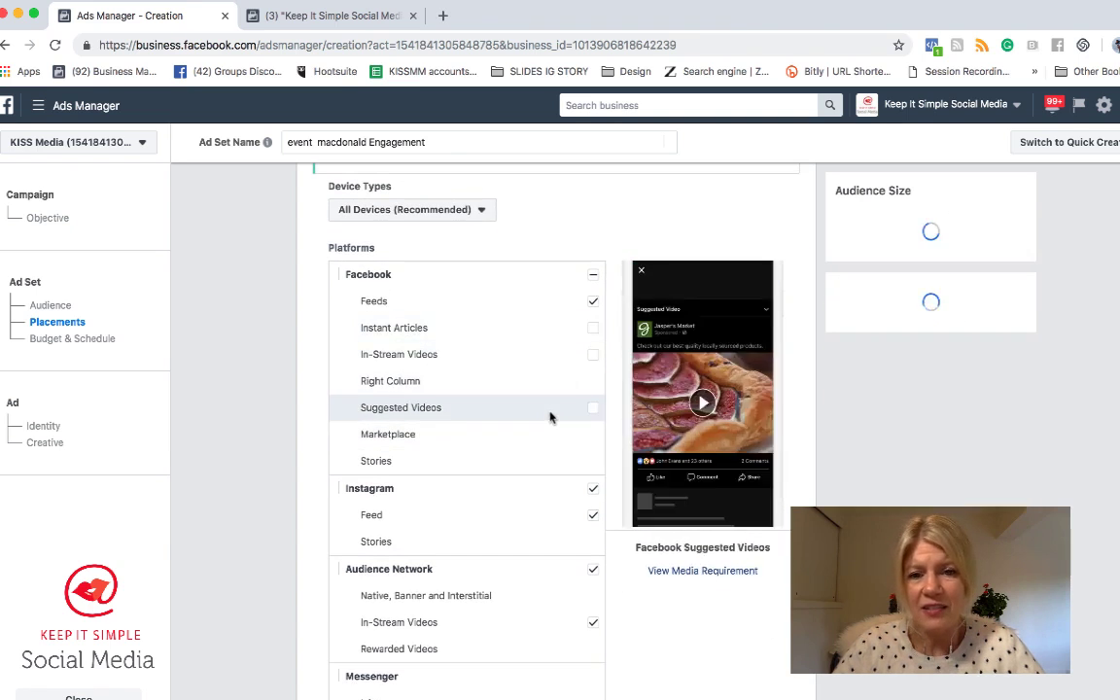
- Review the Instagram, Audience Network and Messenger placements, and check the website link in the event post on the Facebook page
scroll(553, 417, down, 5)
scroll(561, 471, down, 2)
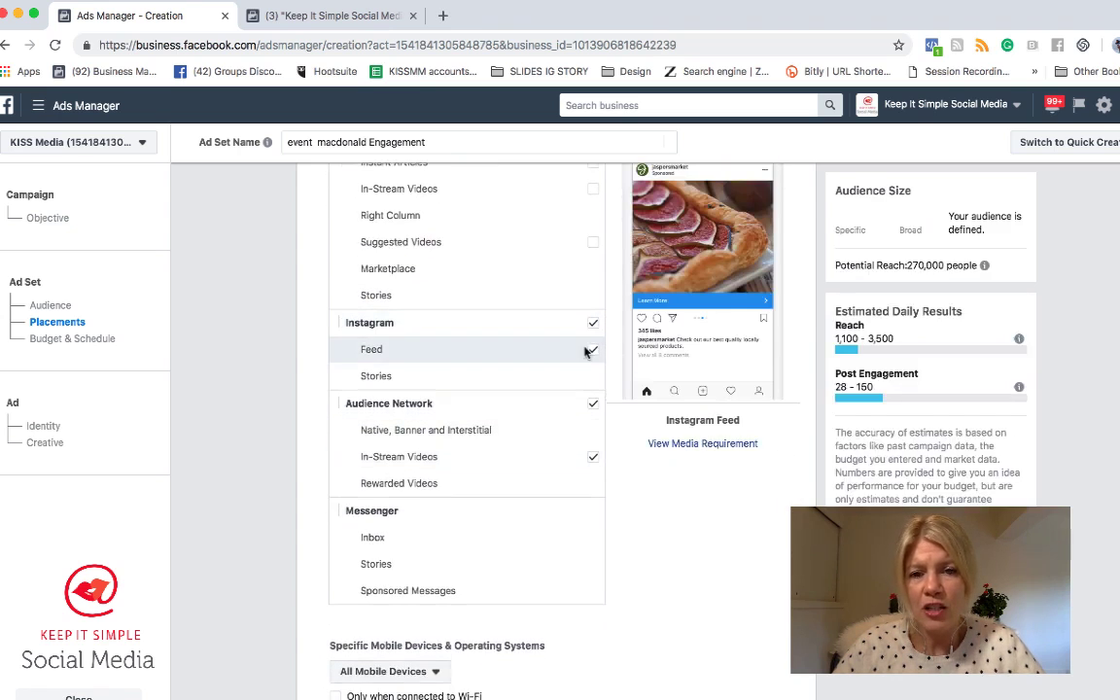
scroll(574, 486, down, 1)
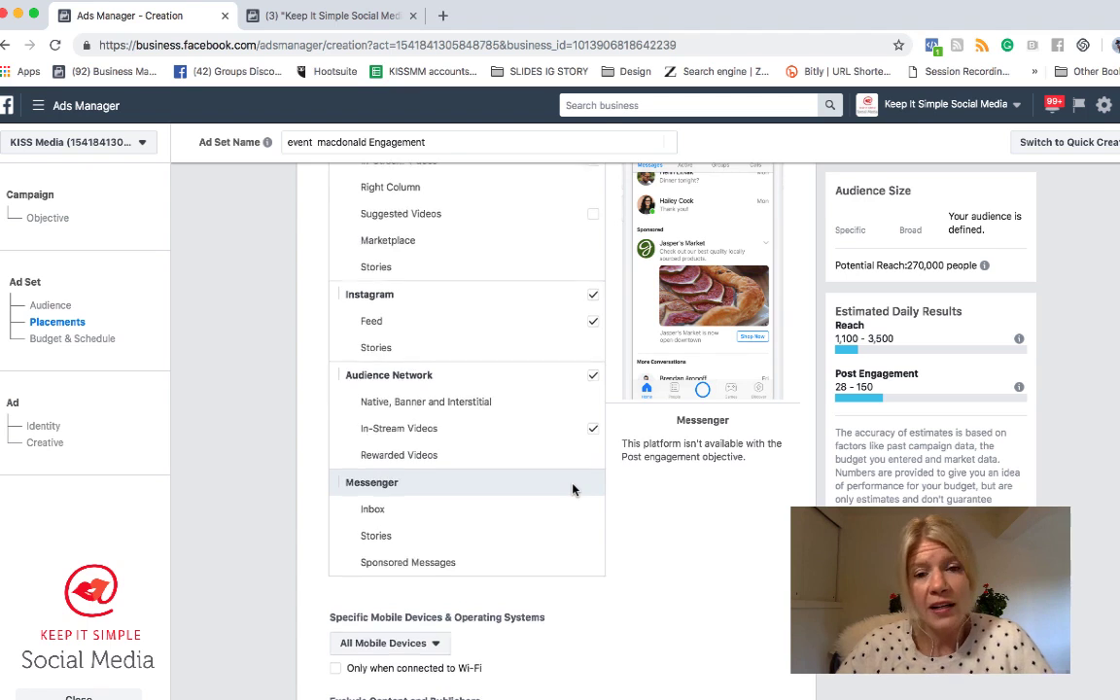
scroll(572, 489, up, 5)
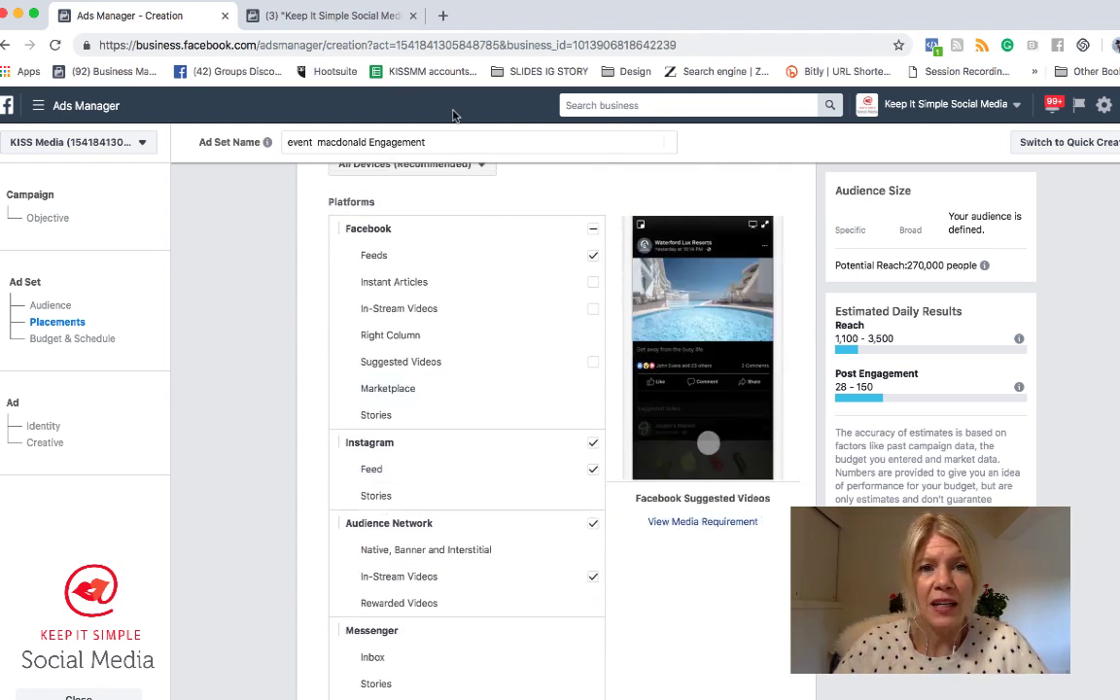
click(327, 15)
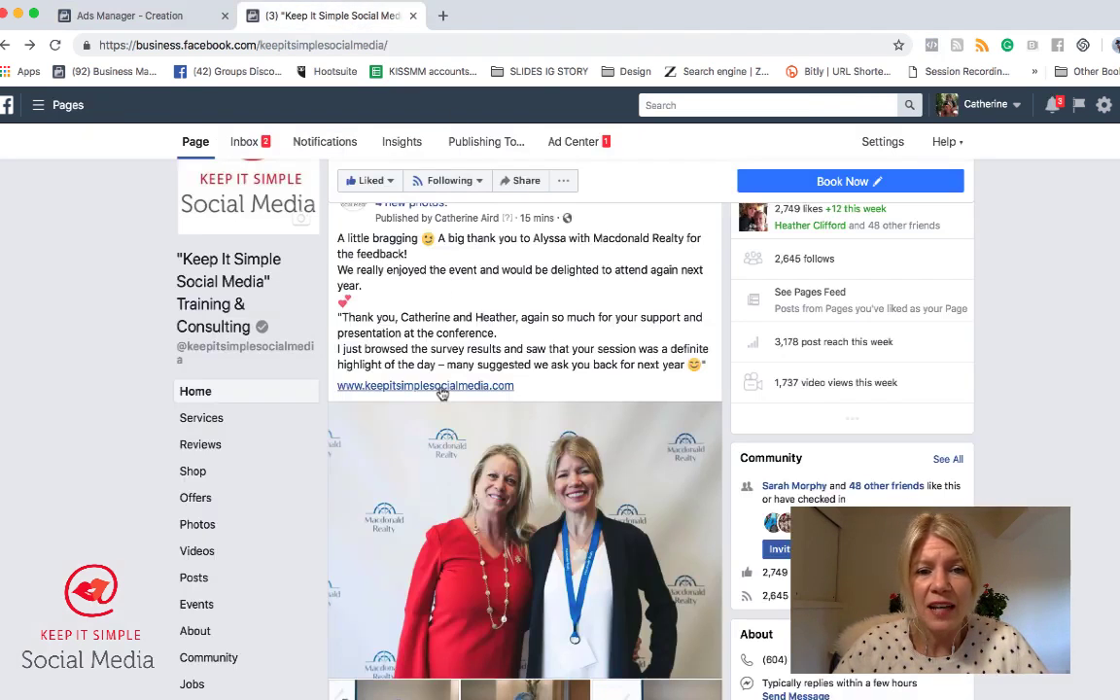
click(141, 16)
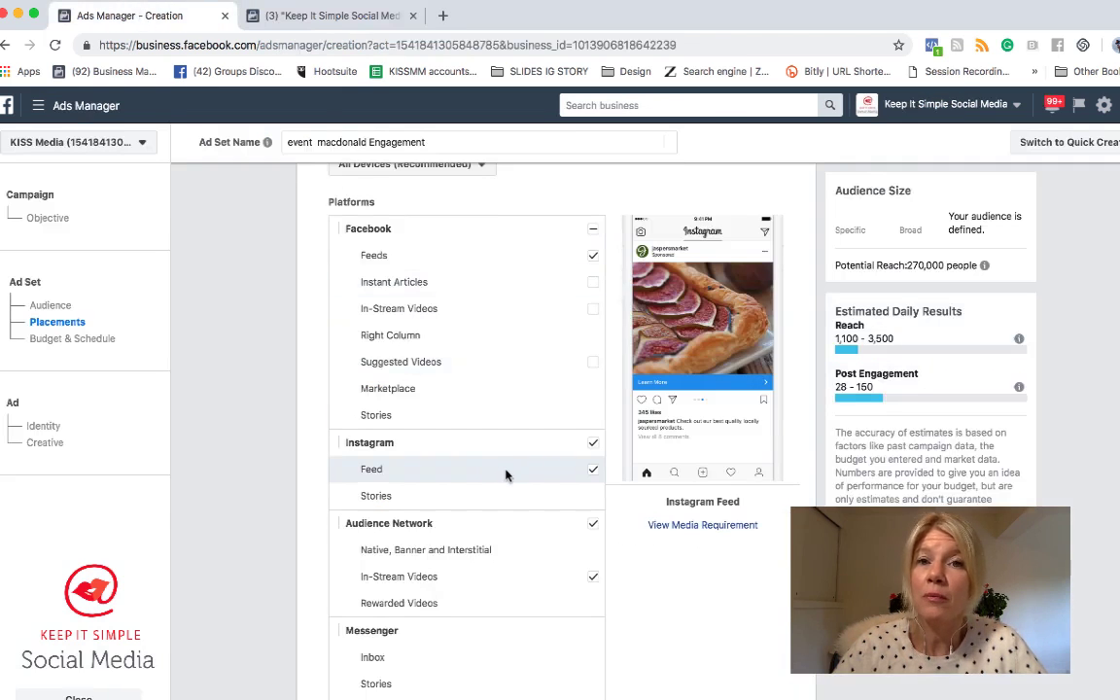
- Exclude the whole Audience Network from the placements and review the remaining platform selection
scroll(505, 489, down, 2)
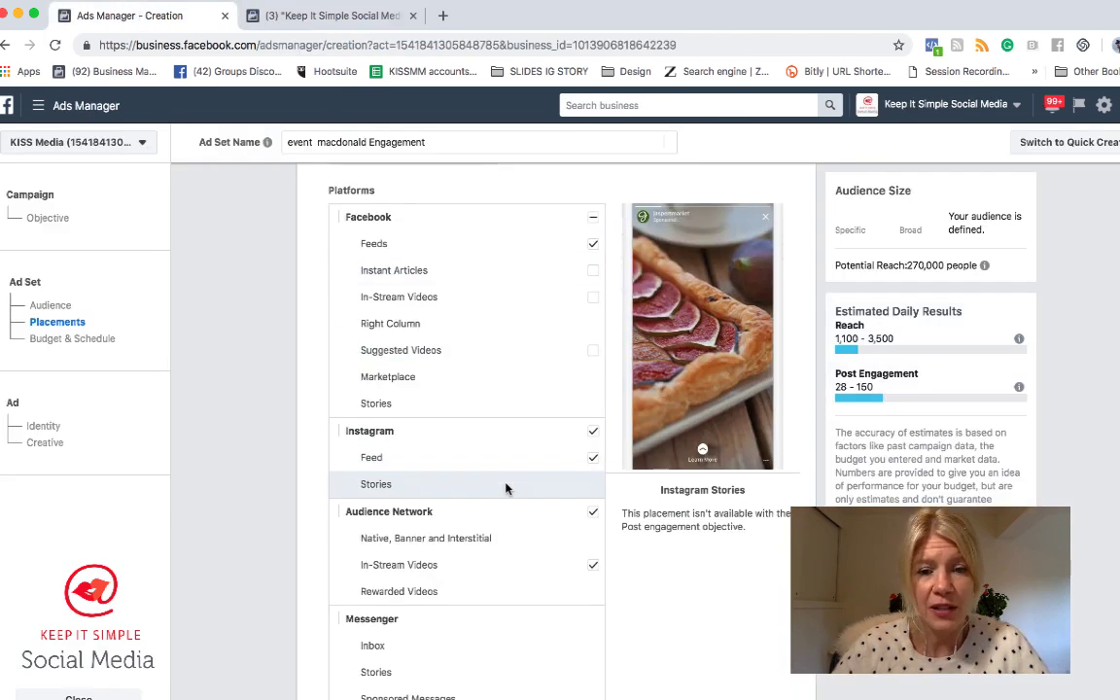
click(593, 439)
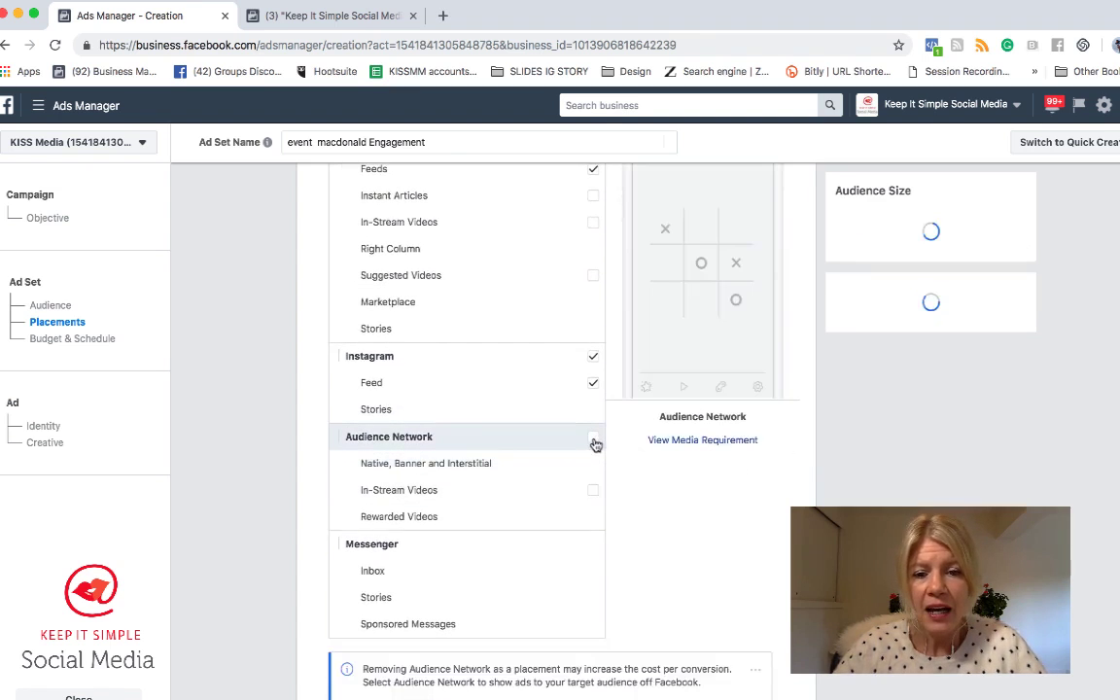
scroll(550, 505, down, 1)
scroll(550, 507, up, 3)
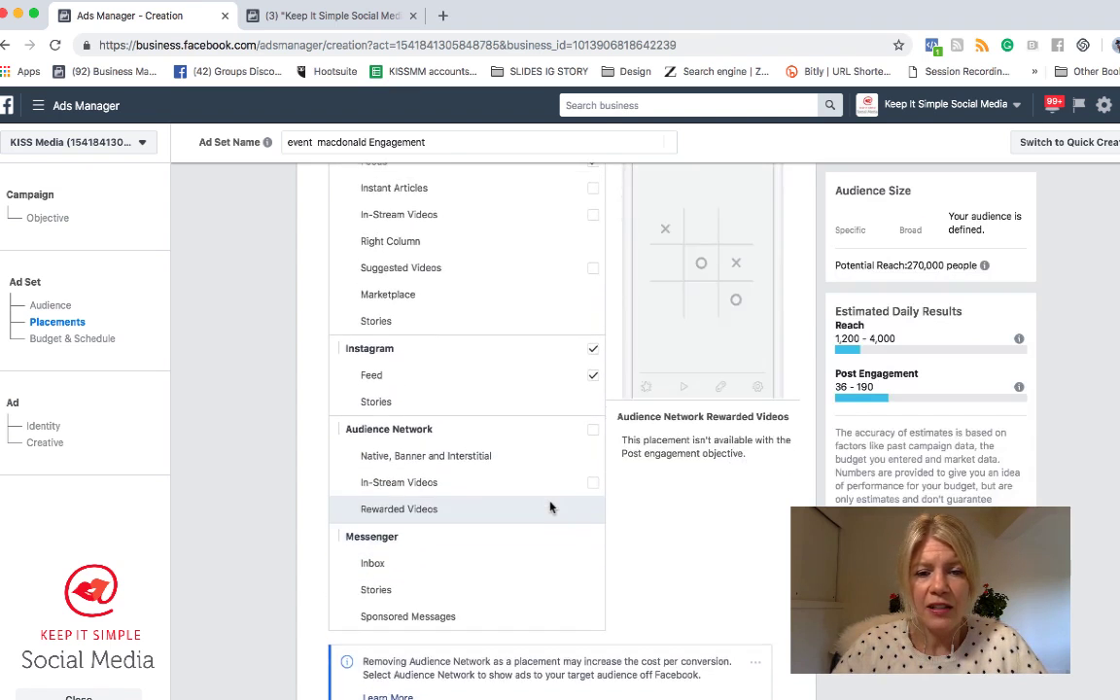
scroll(550, 507, up, 1)
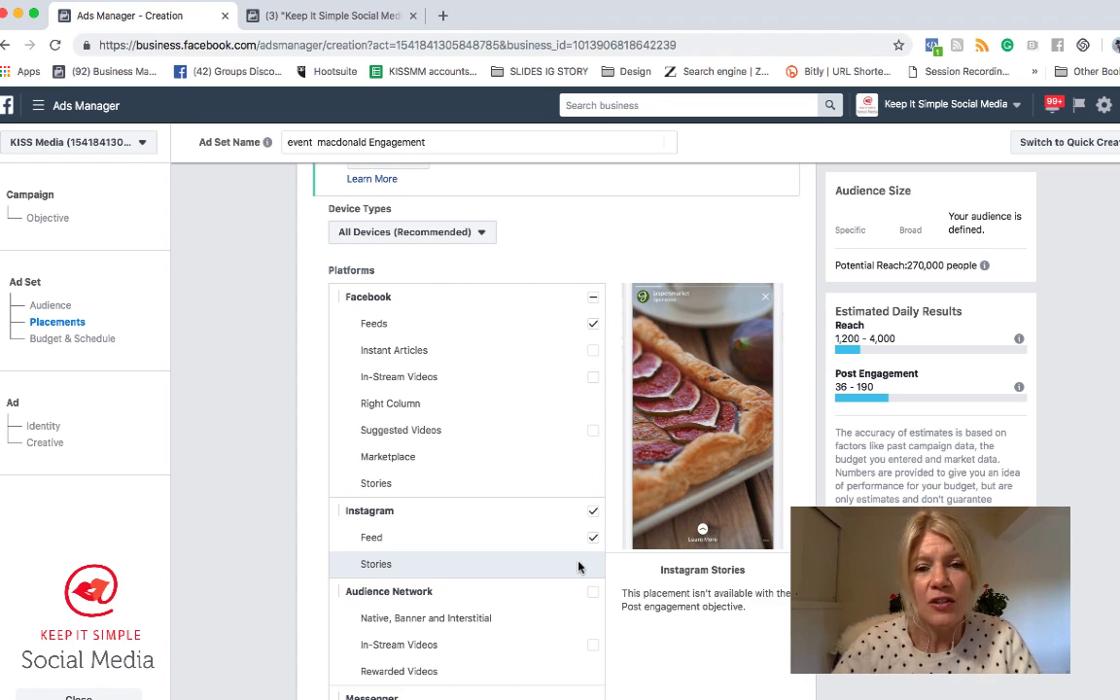
- Review the selected platforms and the mobile device and content exclusion options between the placements and the budget section
scroll(579, 567, down, 1)
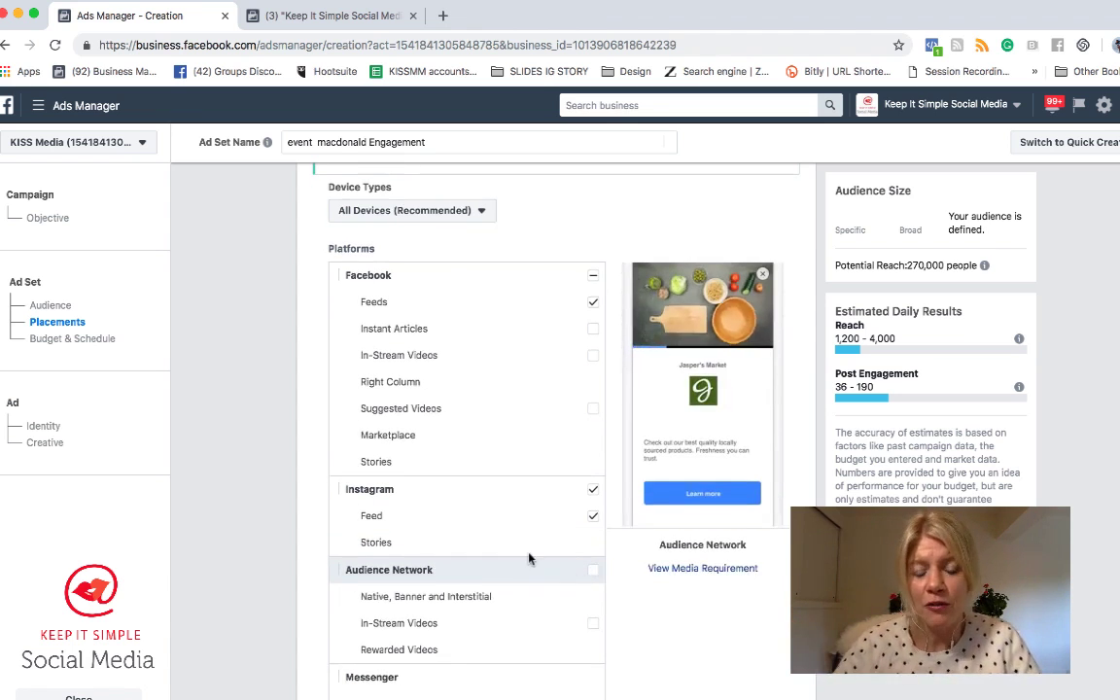
scroll(530, 558, down, 1)
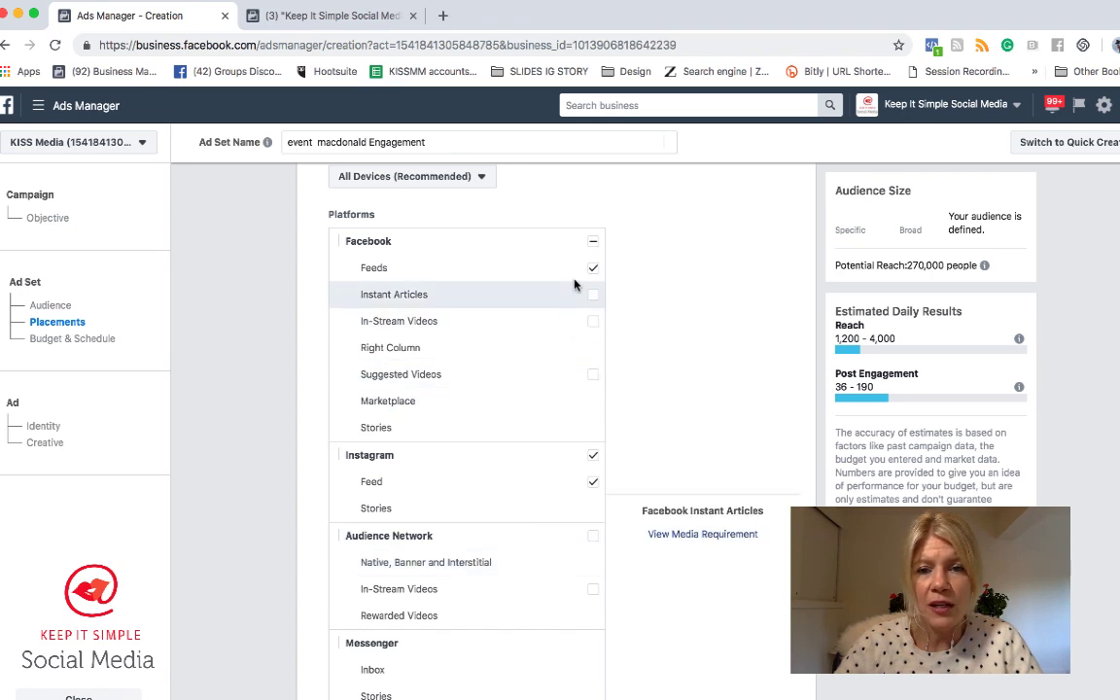
scroll(545, 534, down, 10)
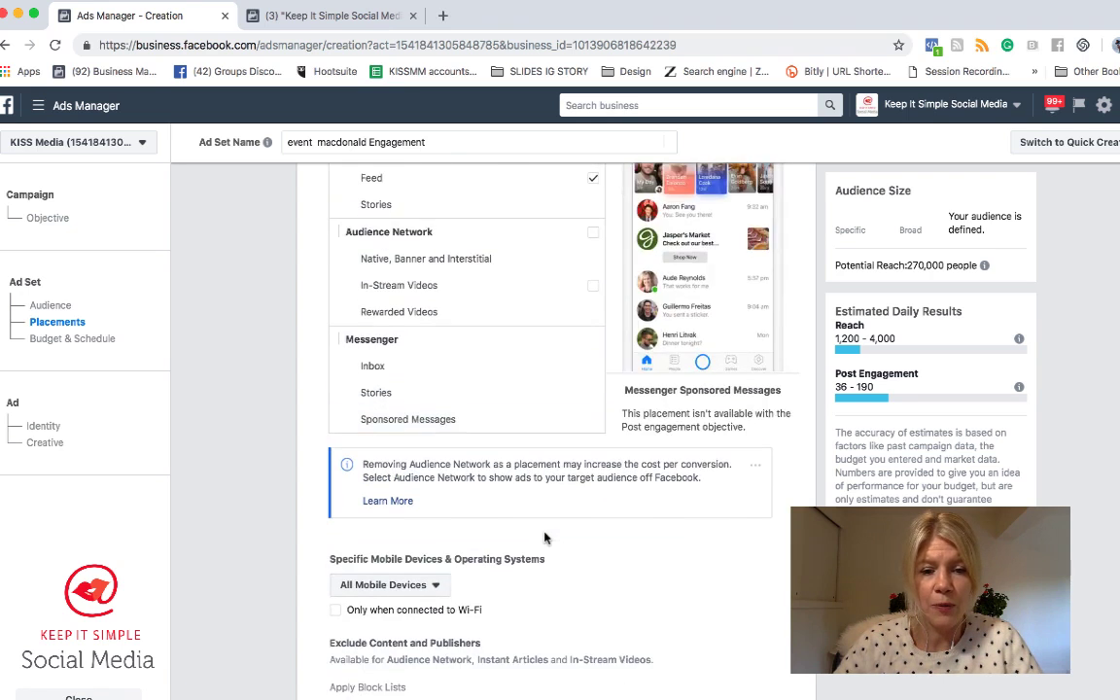
scroll(544, 538, down, 1)
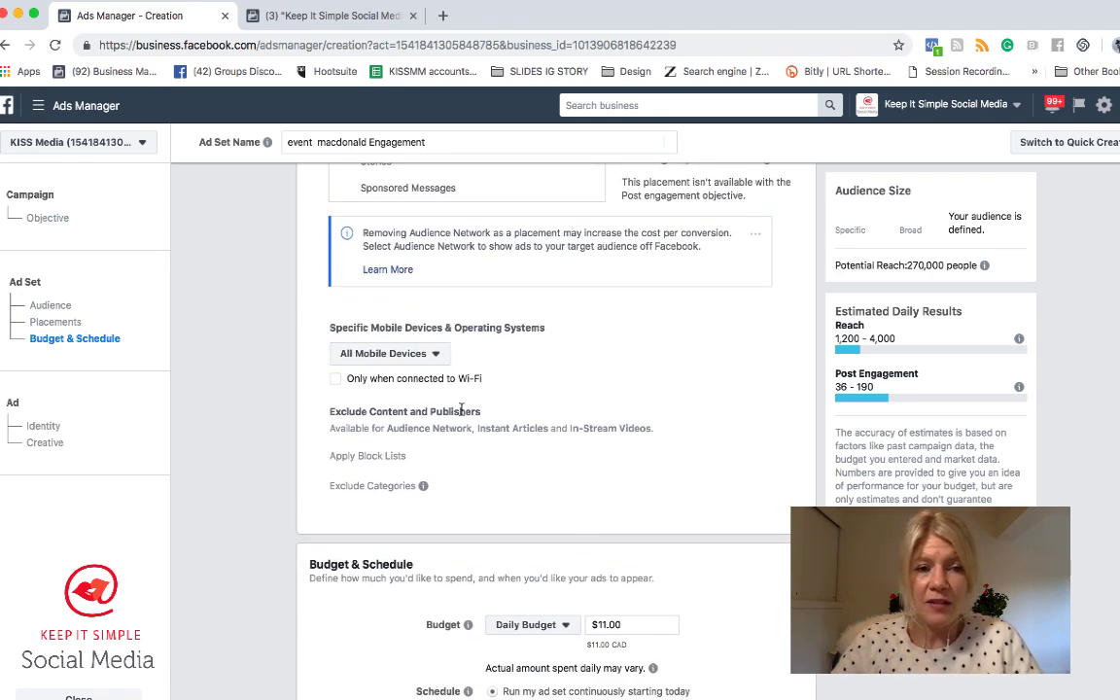
scroll(428, 331, up, 6)
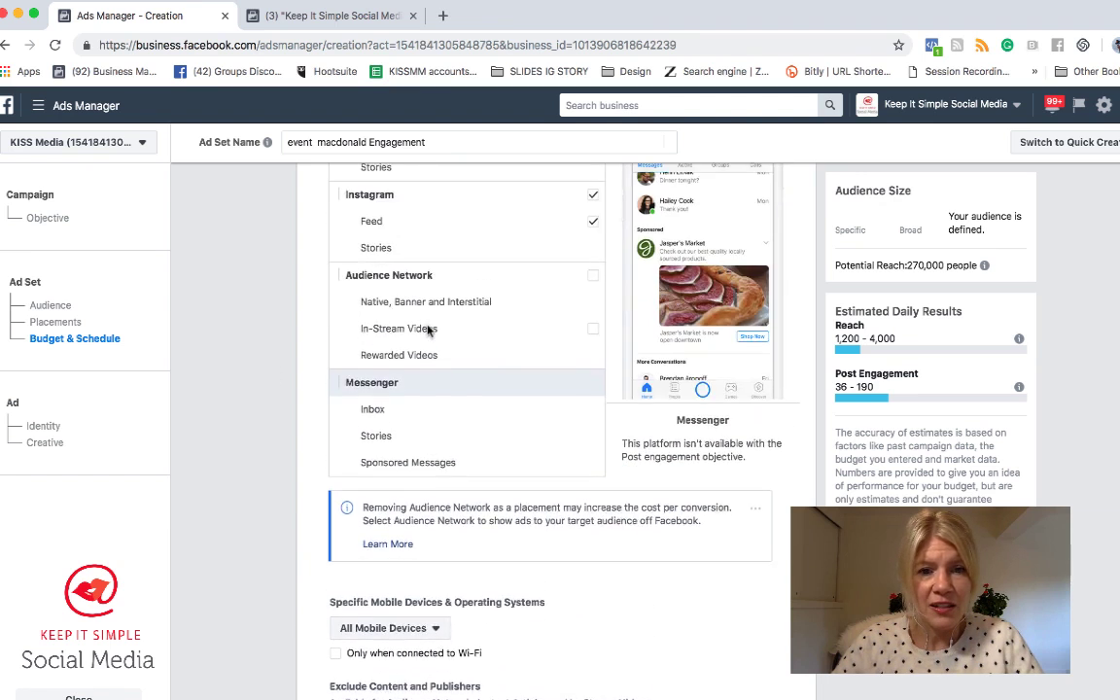
scroll(428, 330, down, 5)
scroll(428, 331, down, 2)
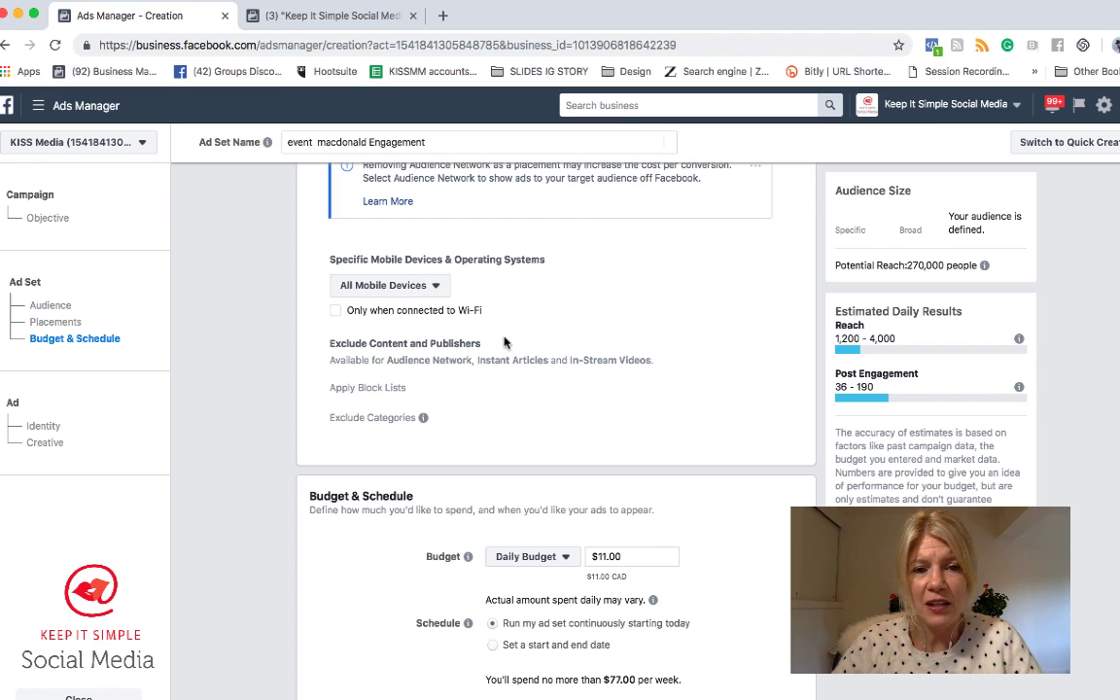
scroll(548, 371, down, 1)
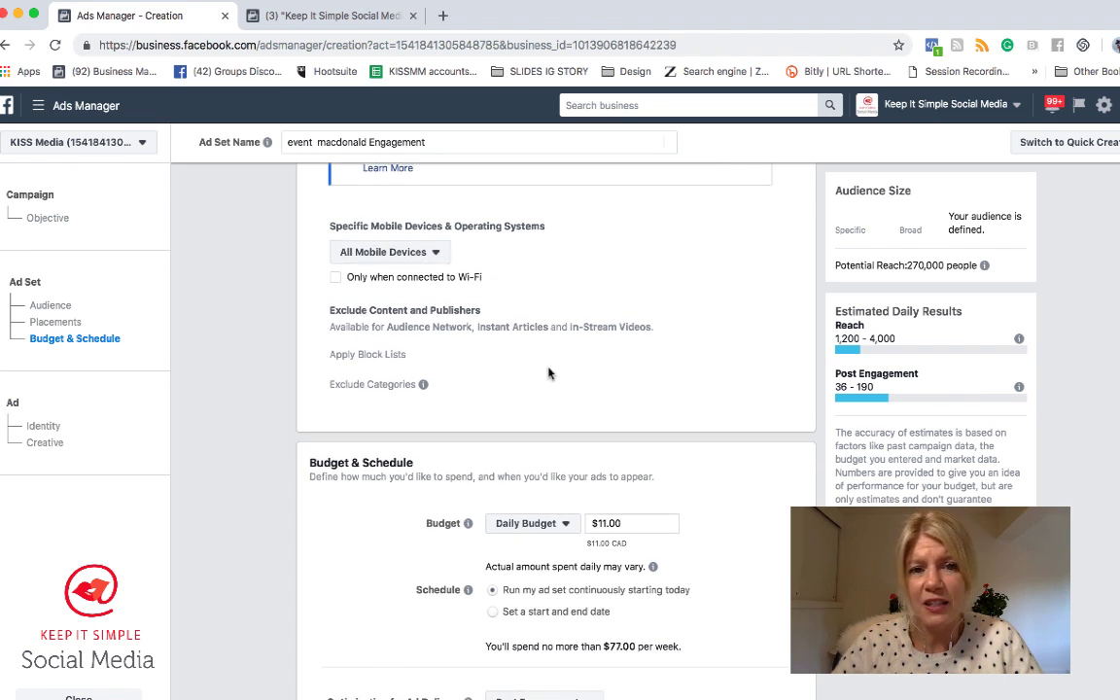
scroll(547, 374, down, 1)
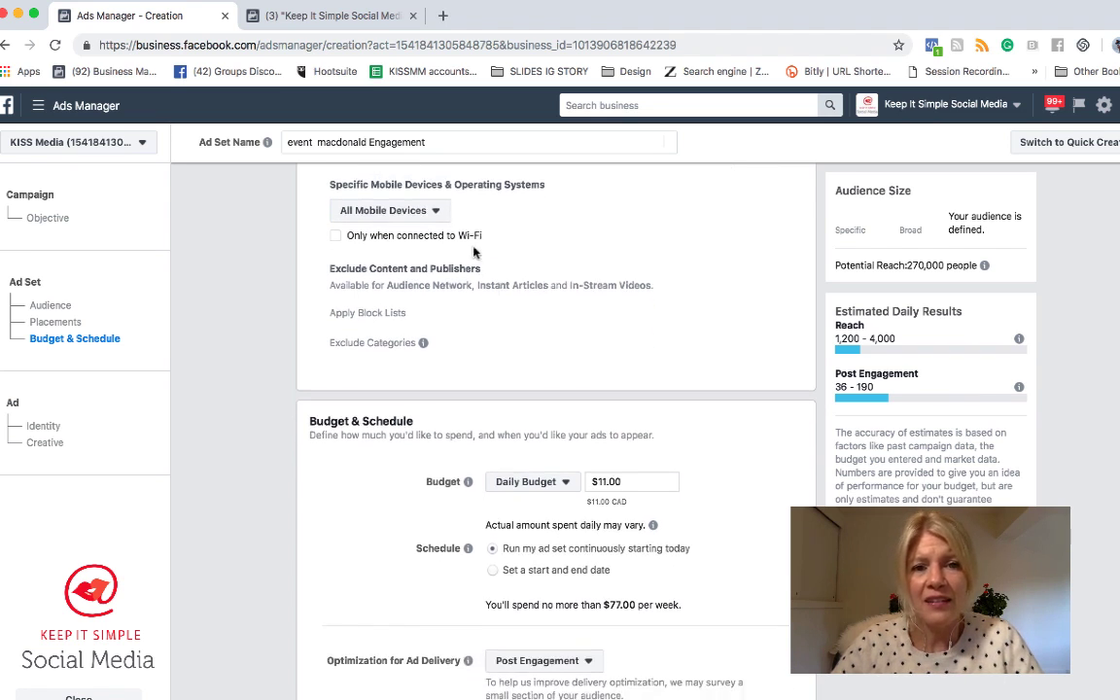
scroll(537, 335, down, 1)
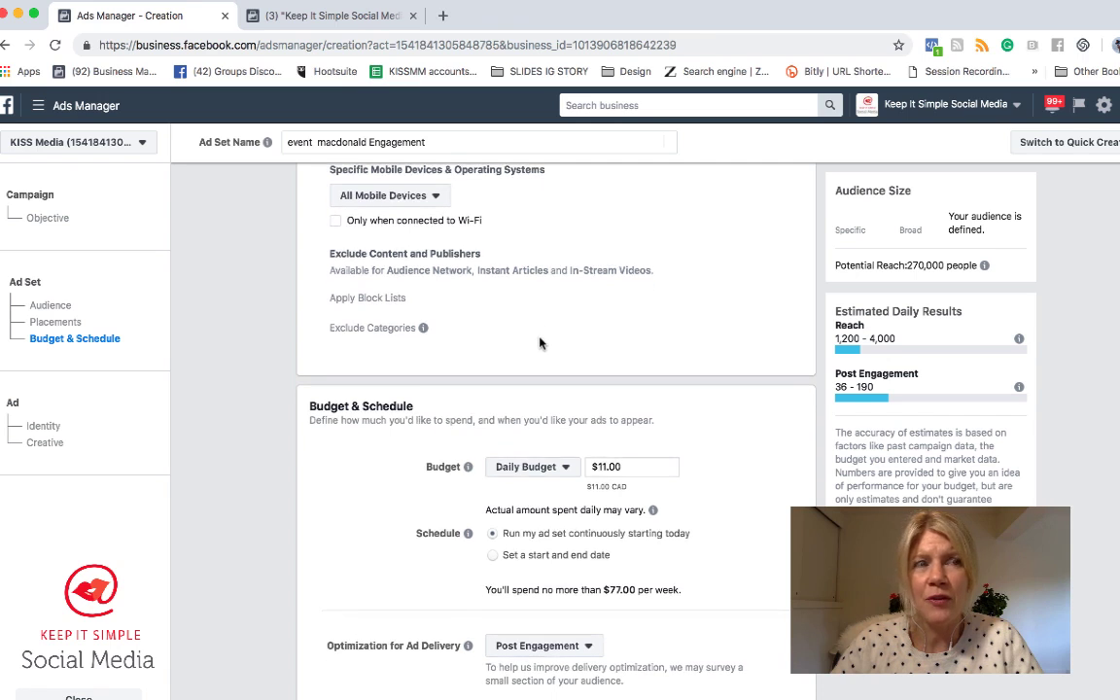
scroll(541, 342, down, 1)
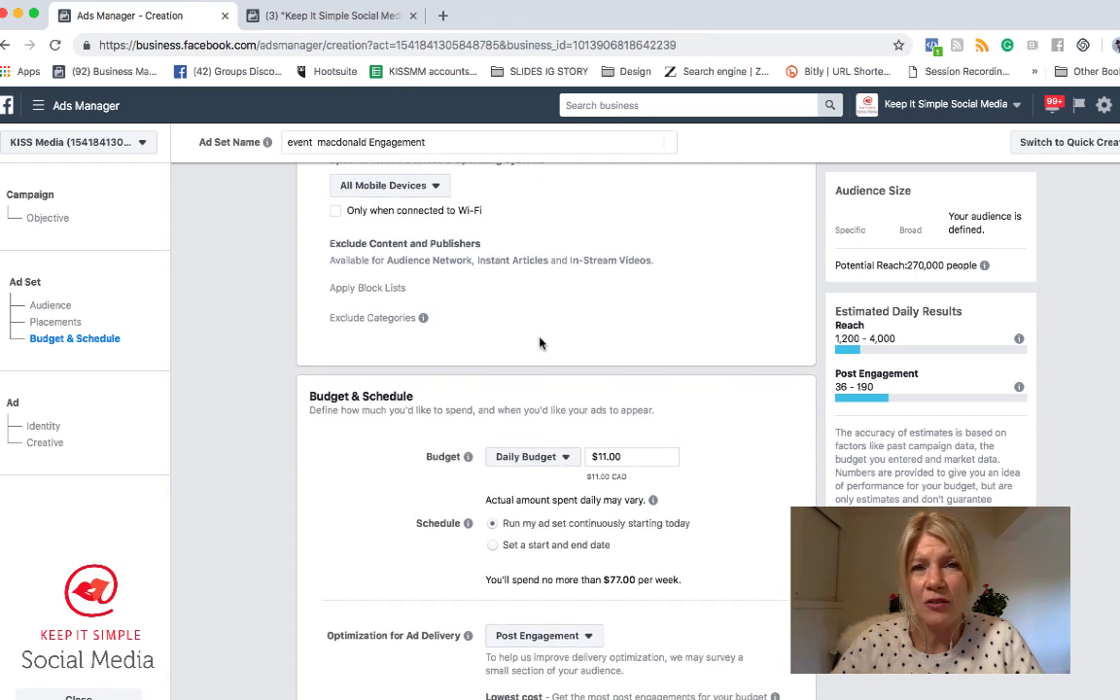
scroll(540, 342, down, 1)
- Set the ad set's daily budget to $1.00
scroll(541, 342, down, 3)
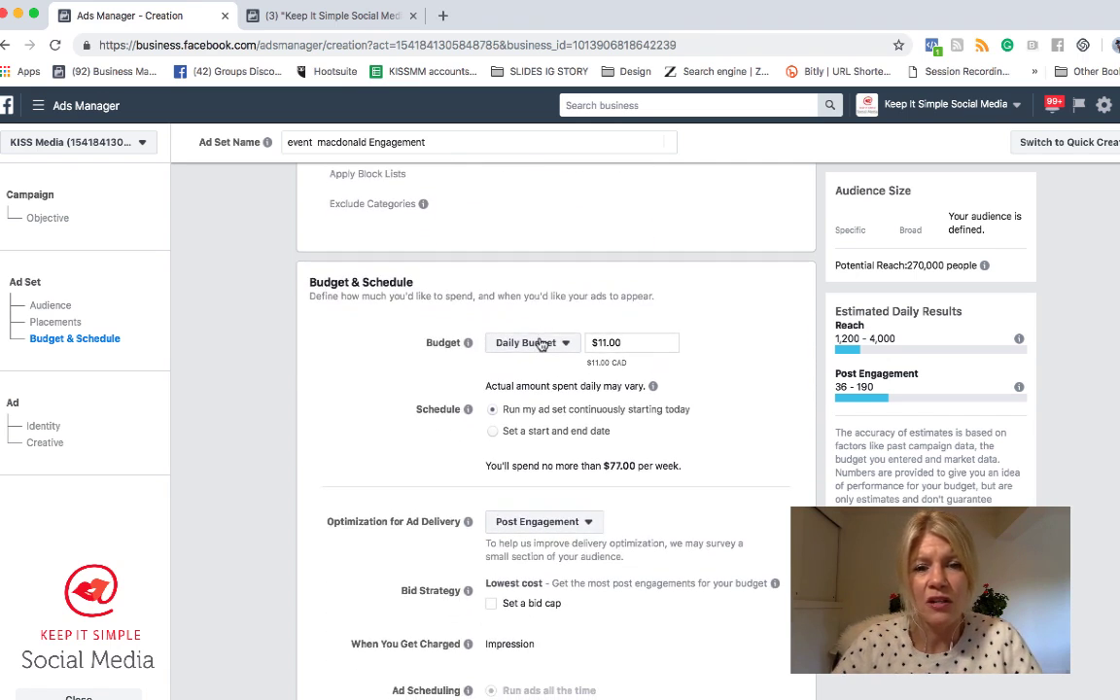
scroll(552, 395, down, 4)
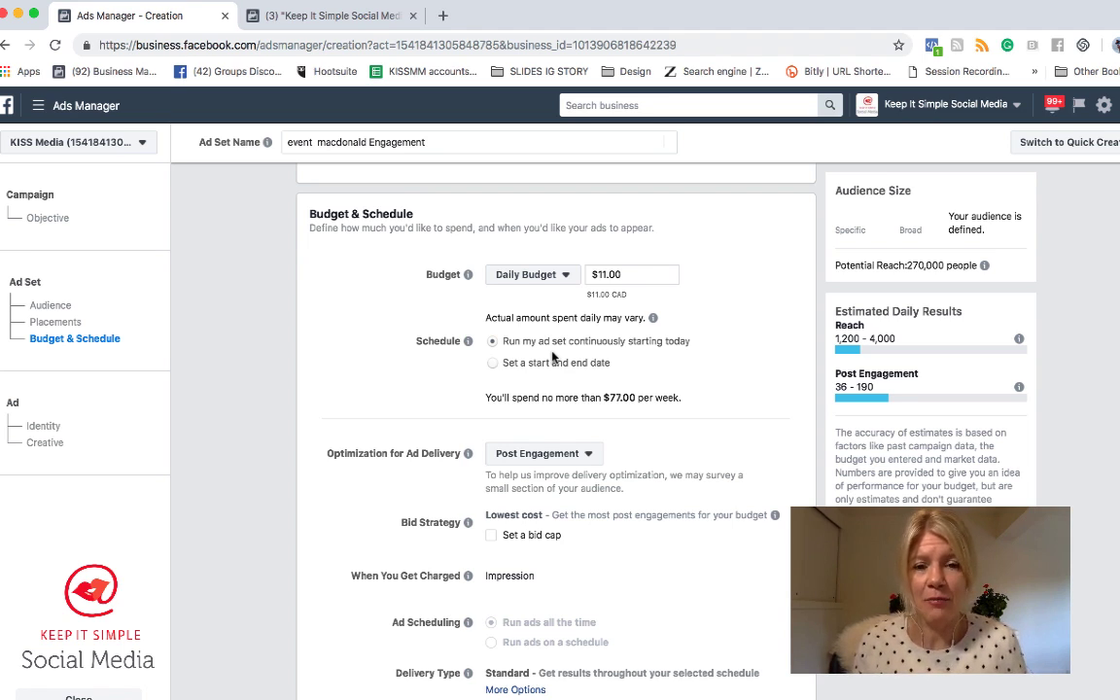
click(625, 279)
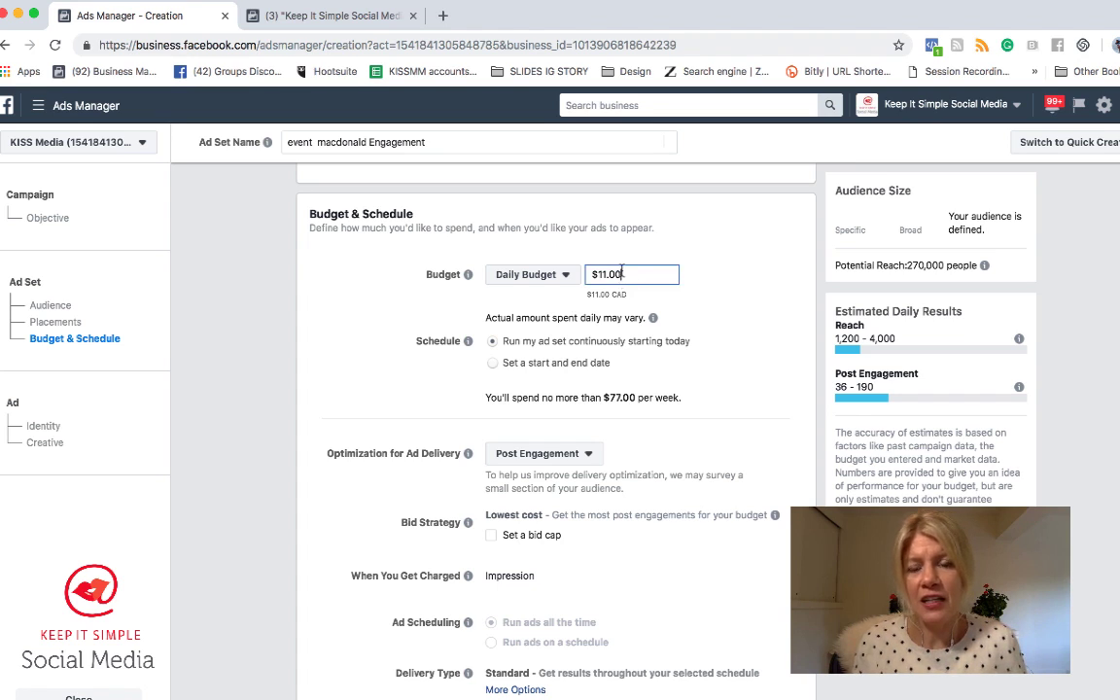
key(BackSpace)
key(BackSpace)
key(BackSpace)
key(BackSpace)
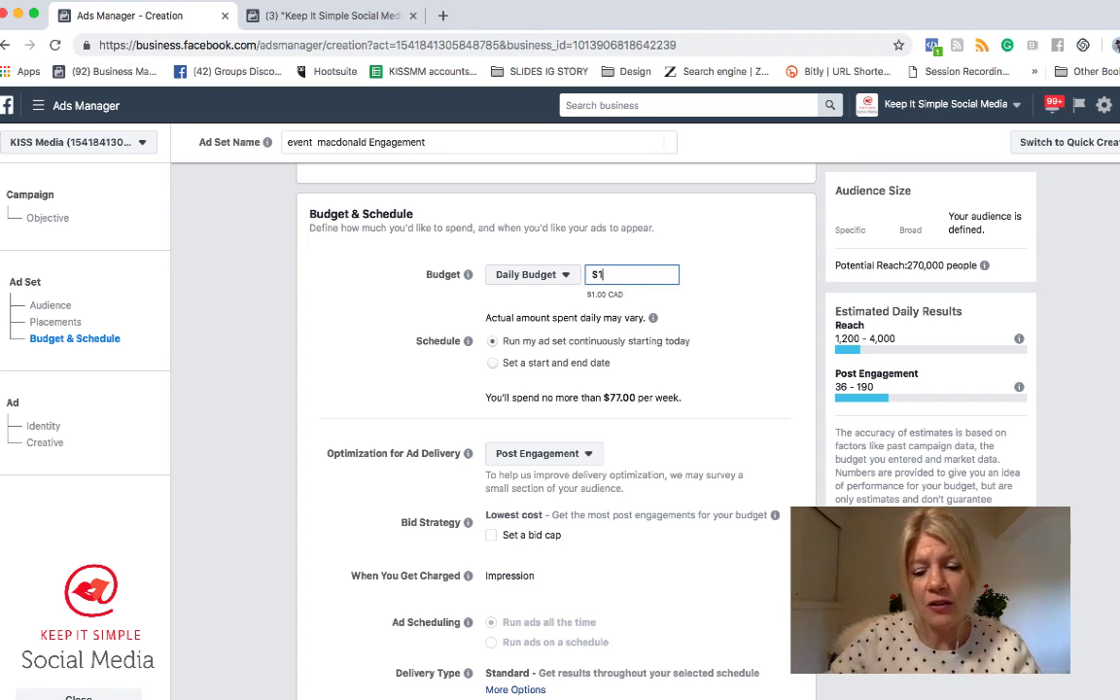
text(.00)
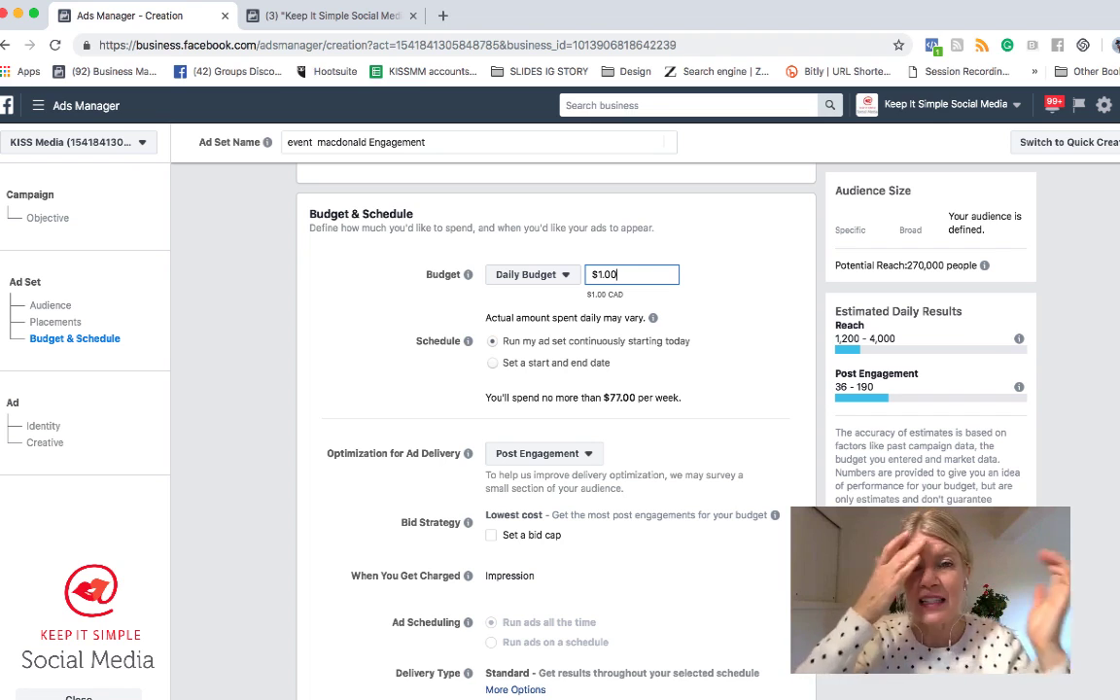
- Schedule the ad set with a start and end date, ending on November 17, 2018
click(525, 365)
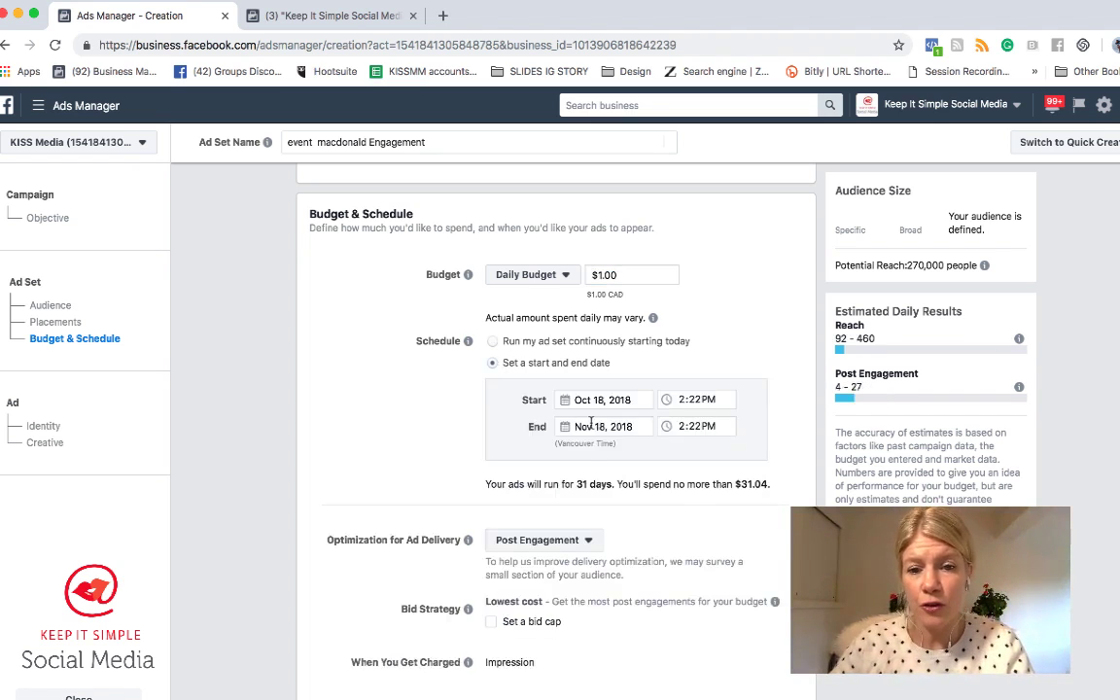
click(565, 431)
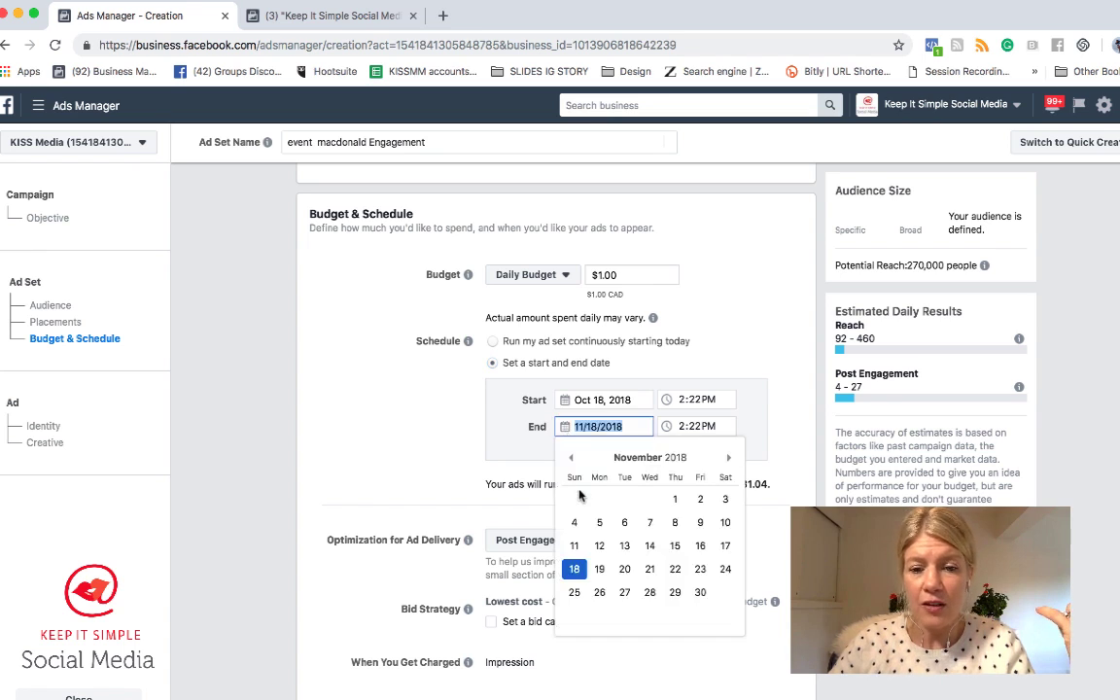
click(725, 546)
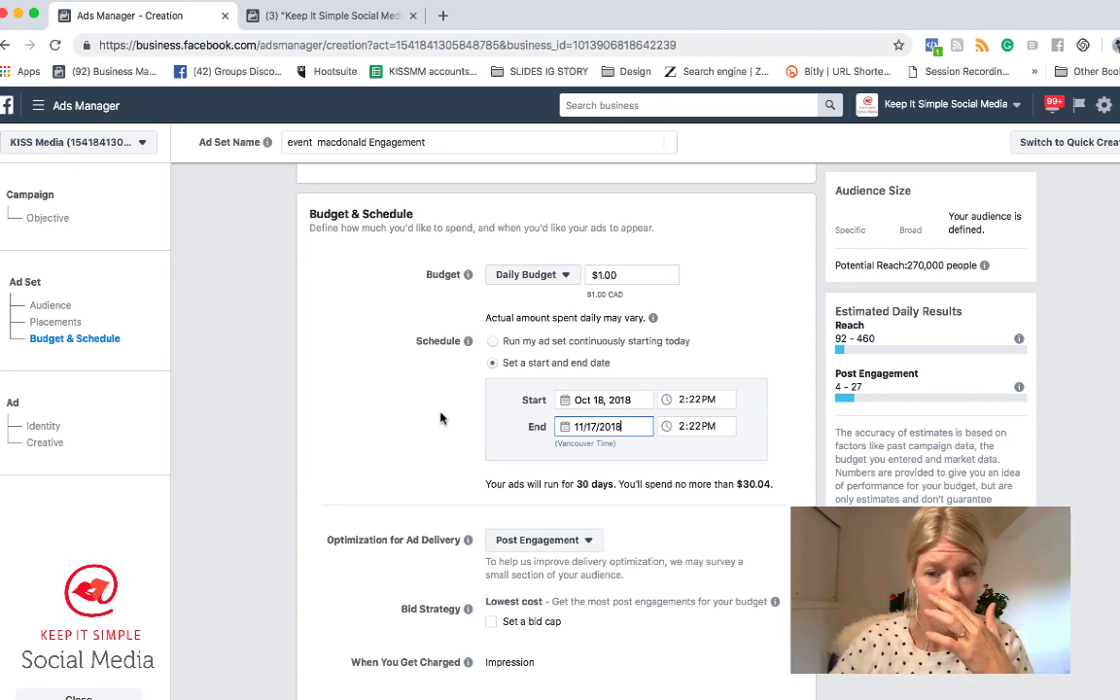
- Review the ad delivery optimization, bid strategy and delivery type, and continue to the ad setup
scroll(443, 420, down, 1)
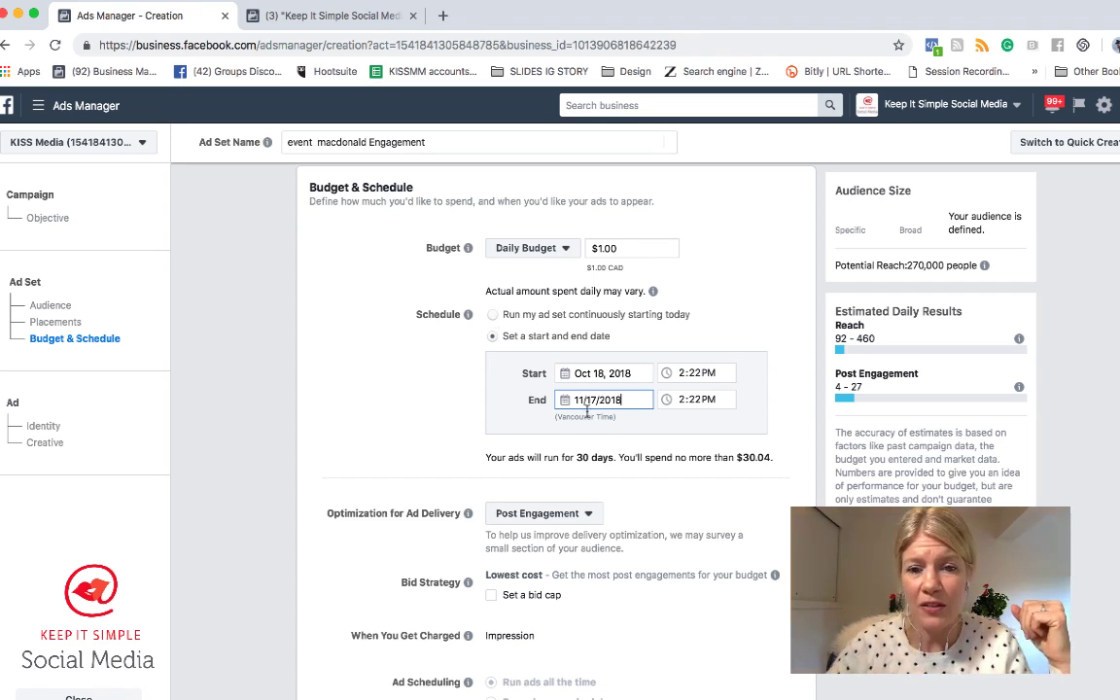
scroll(588, 420, down, 1)
scroll(588, 420, down, 1)
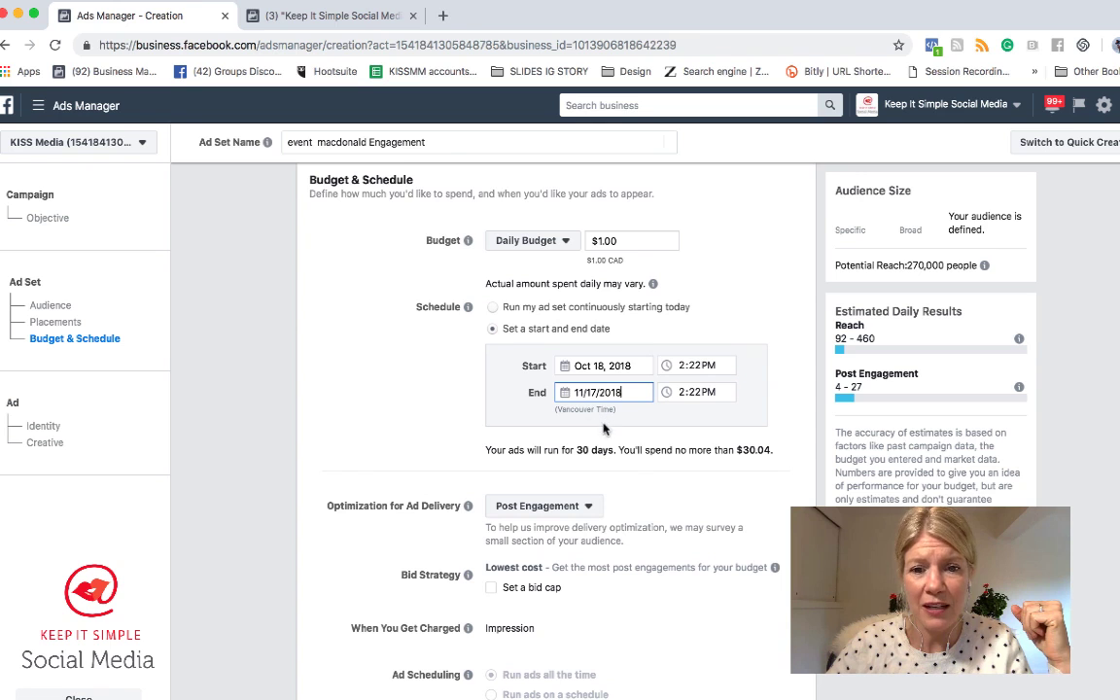
scroll(640, 471, down, 5)
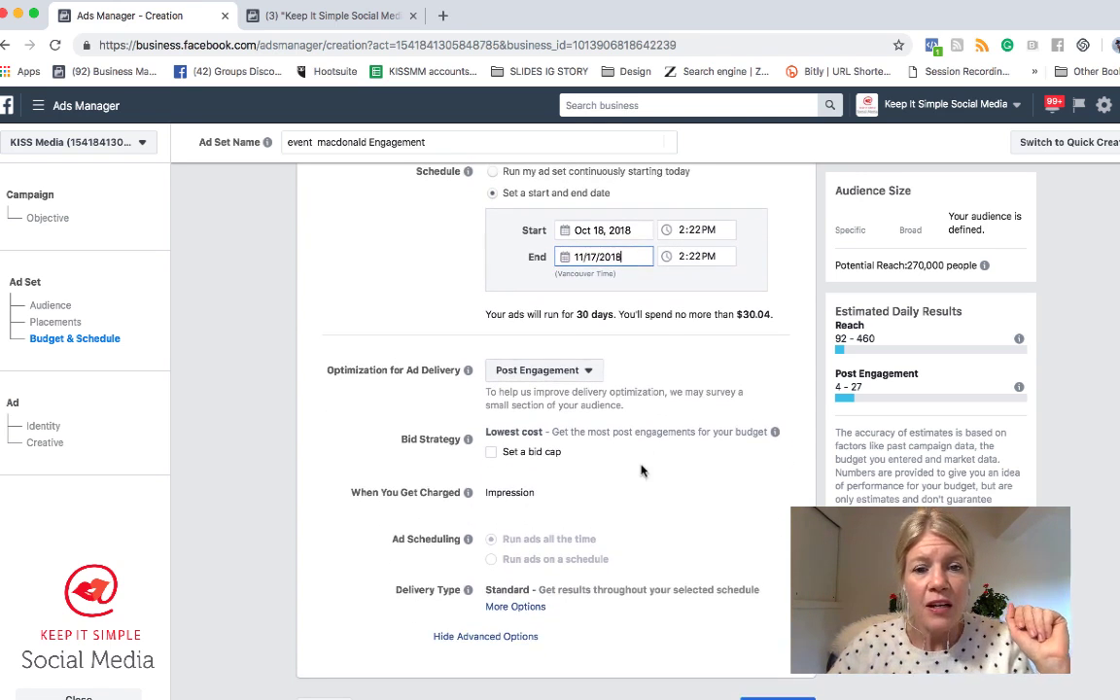
scroll(491, 383, down, 1)
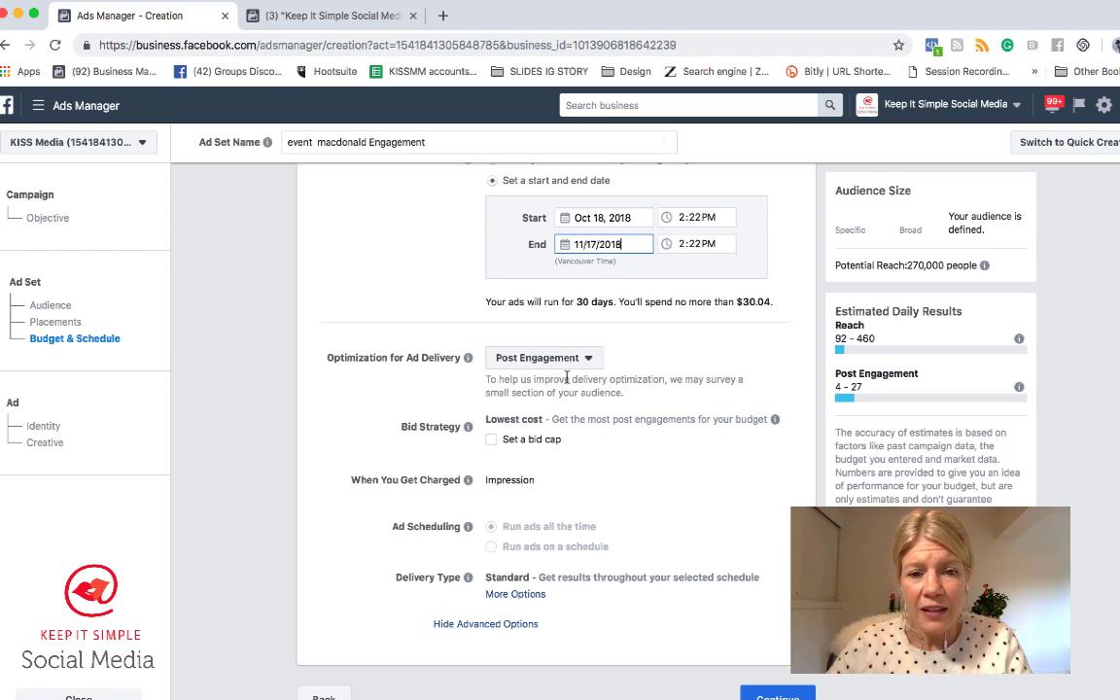
mouse_move(468, 426)
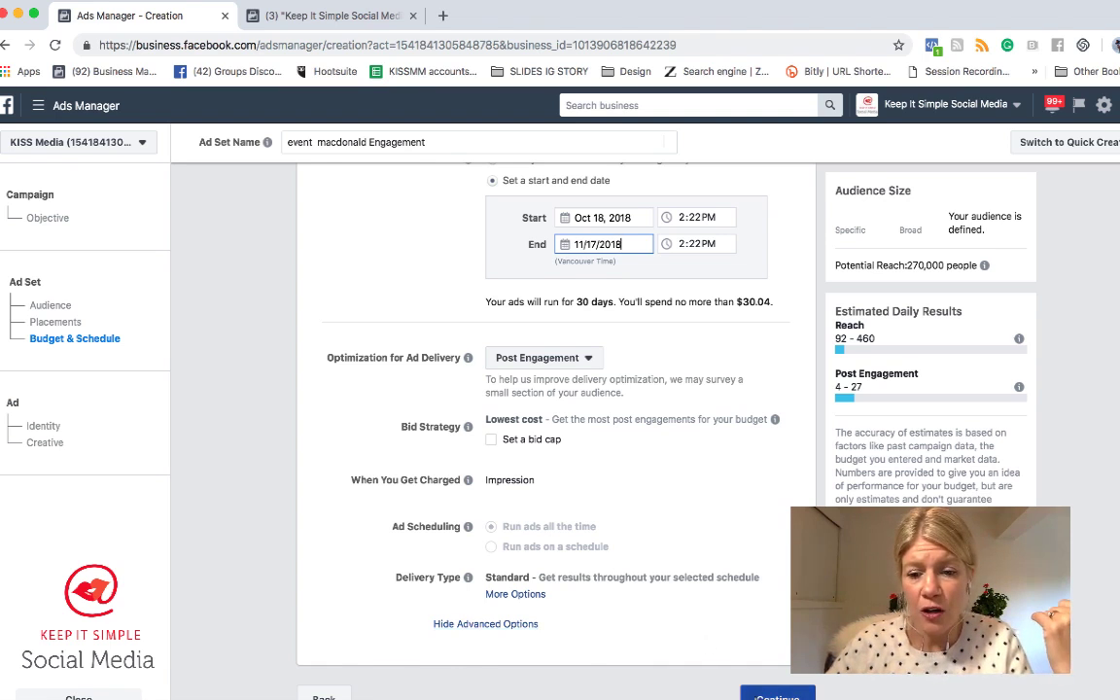
click(765, 695)
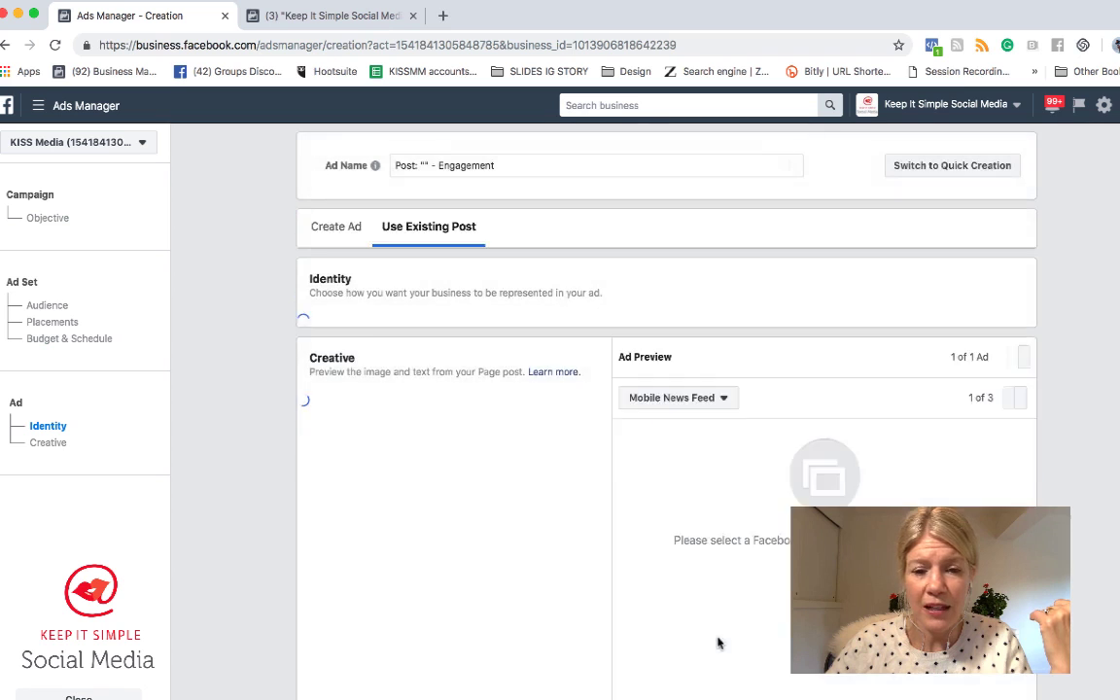
- Name the ad "event Macdonald Engagement"
drag(505, 165, 389, 158)
text(event  macdonald Engagement)
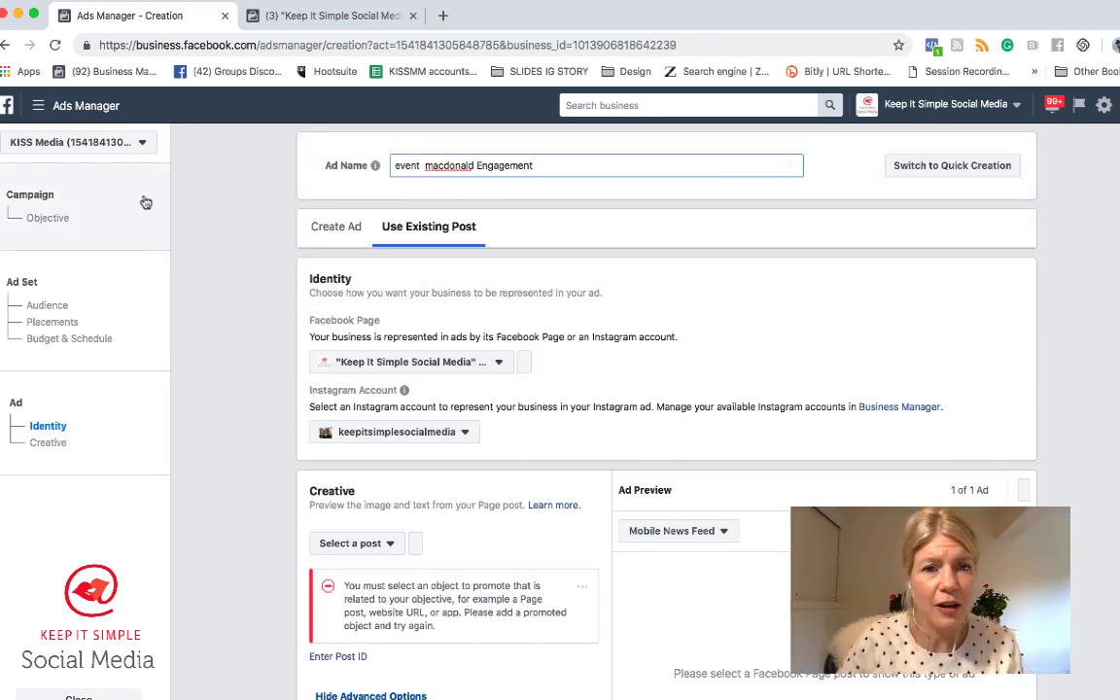
click(432, 165)
key(BackSpace)
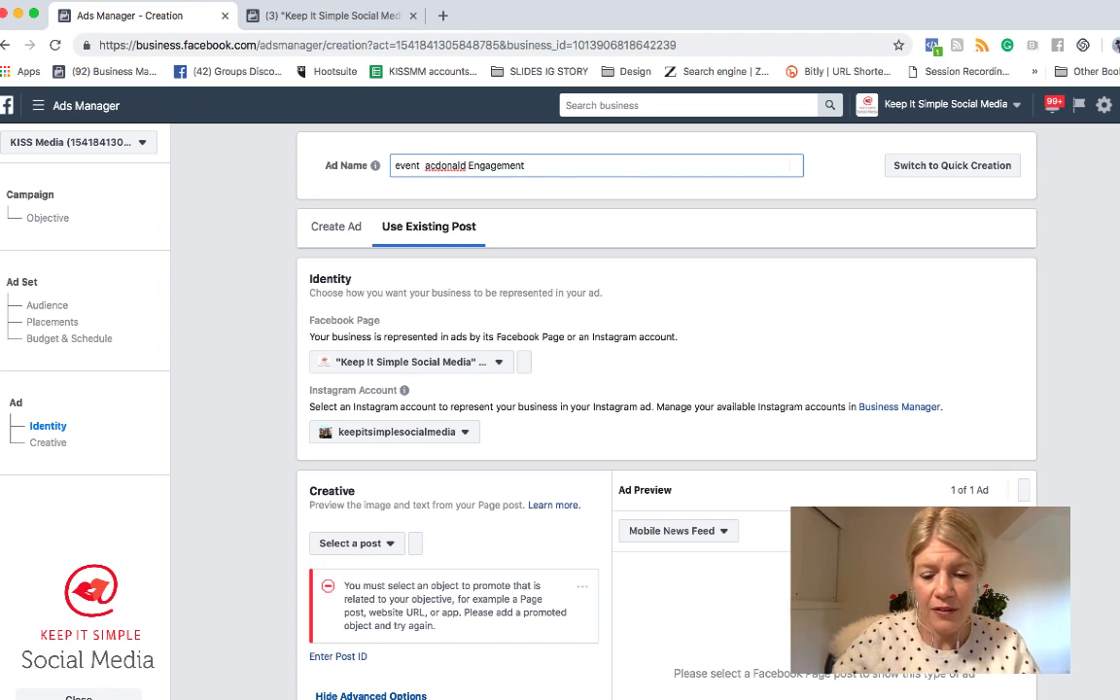
text(M)
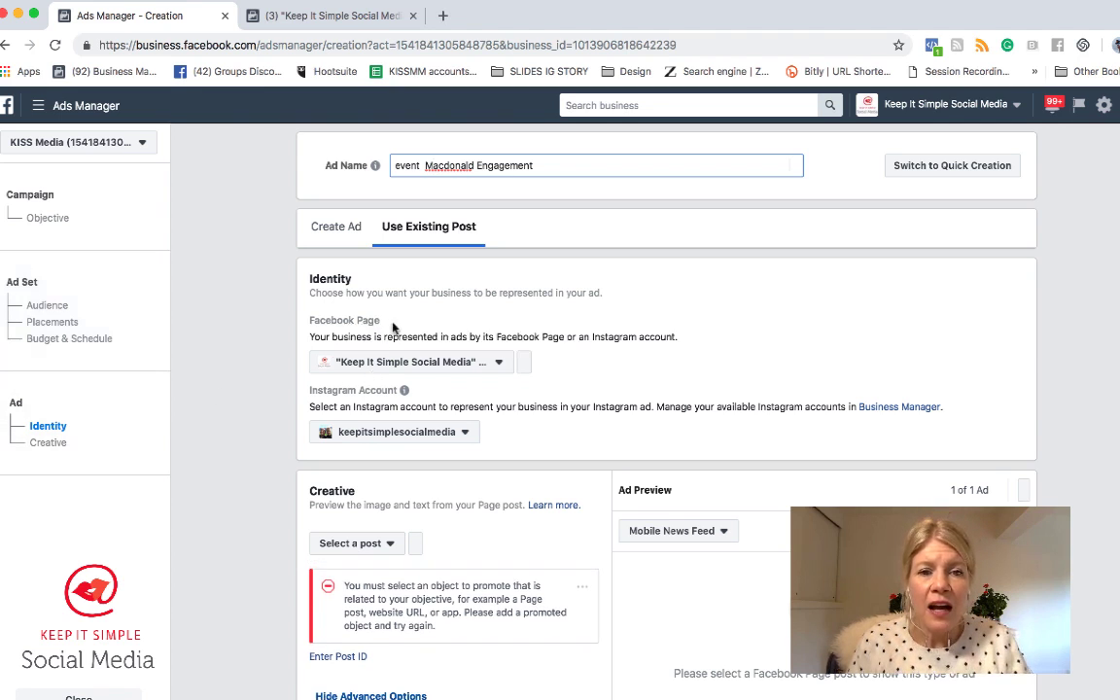
- Check the list of available Facebook Pages, keeping Keep It Simple Social Media, and choose keepitsimplesocialmedia as the Instagram account
click(501, 365)
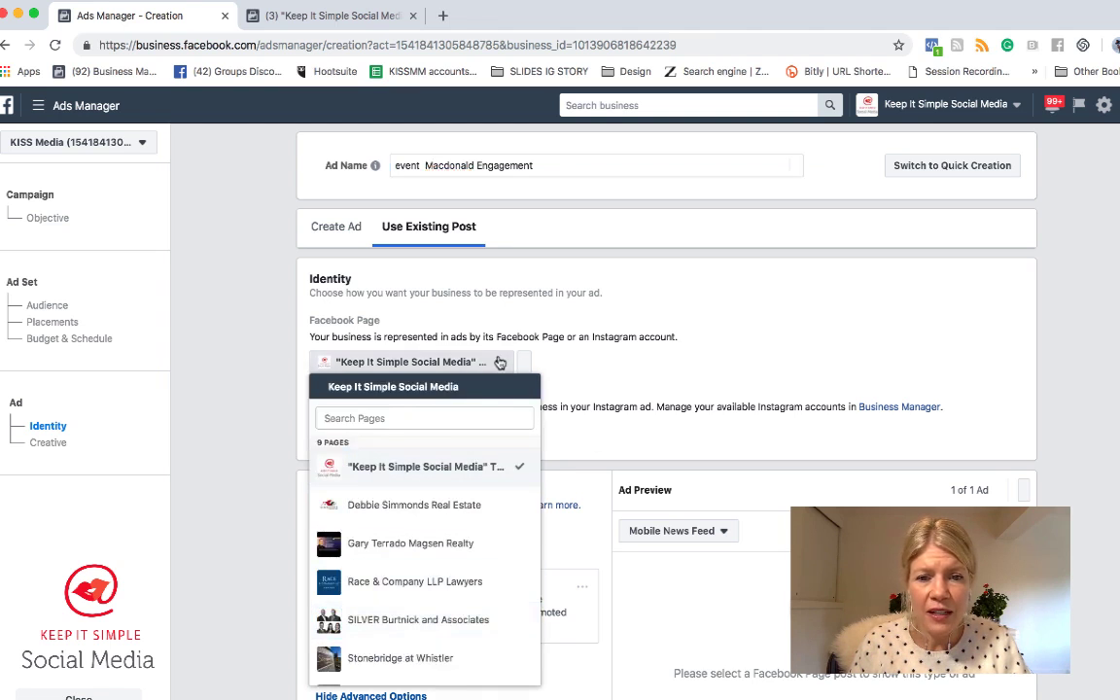
click(499, 361)
scroll(581, 440, down, 1)
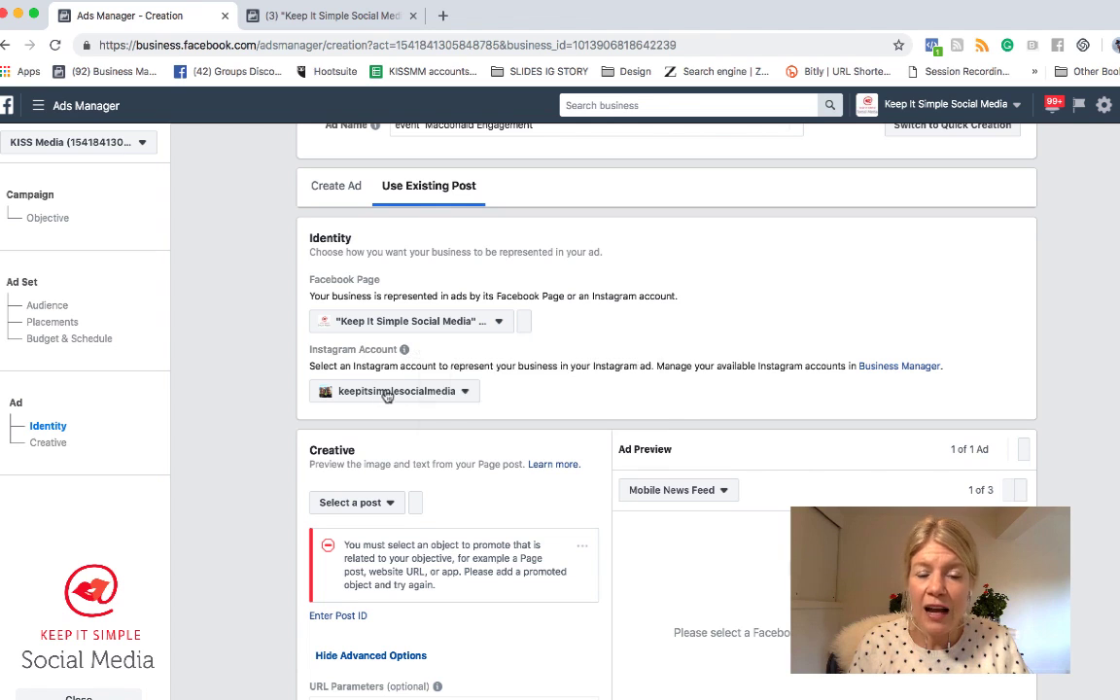
scroll(551, 398, down, 1)
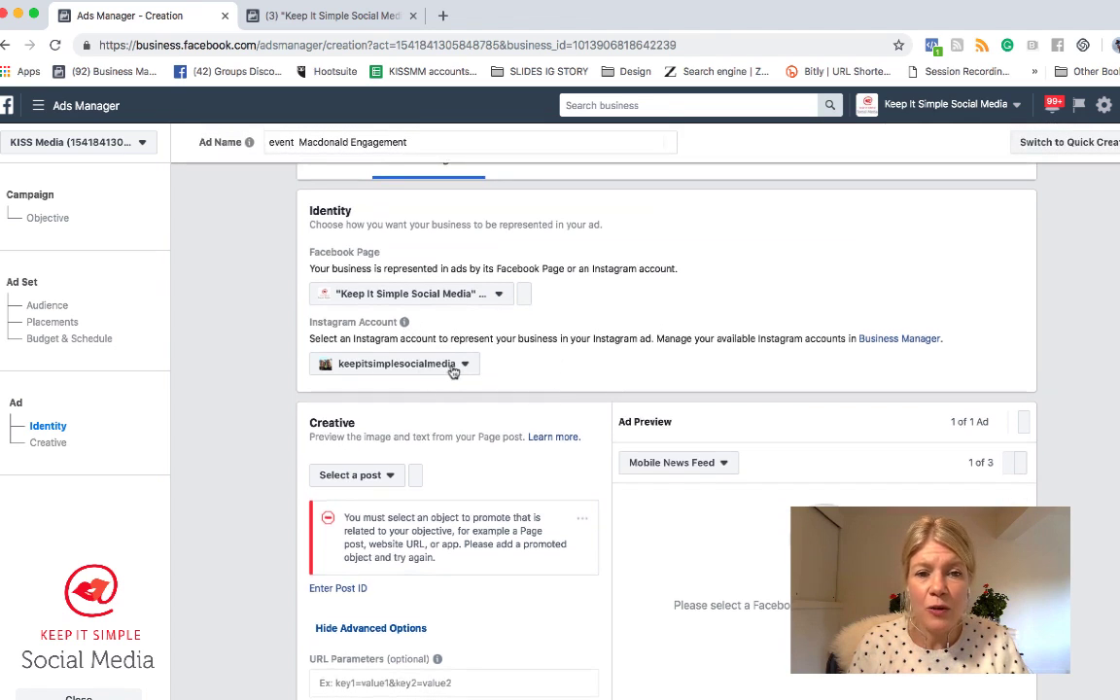
click(463, 365)
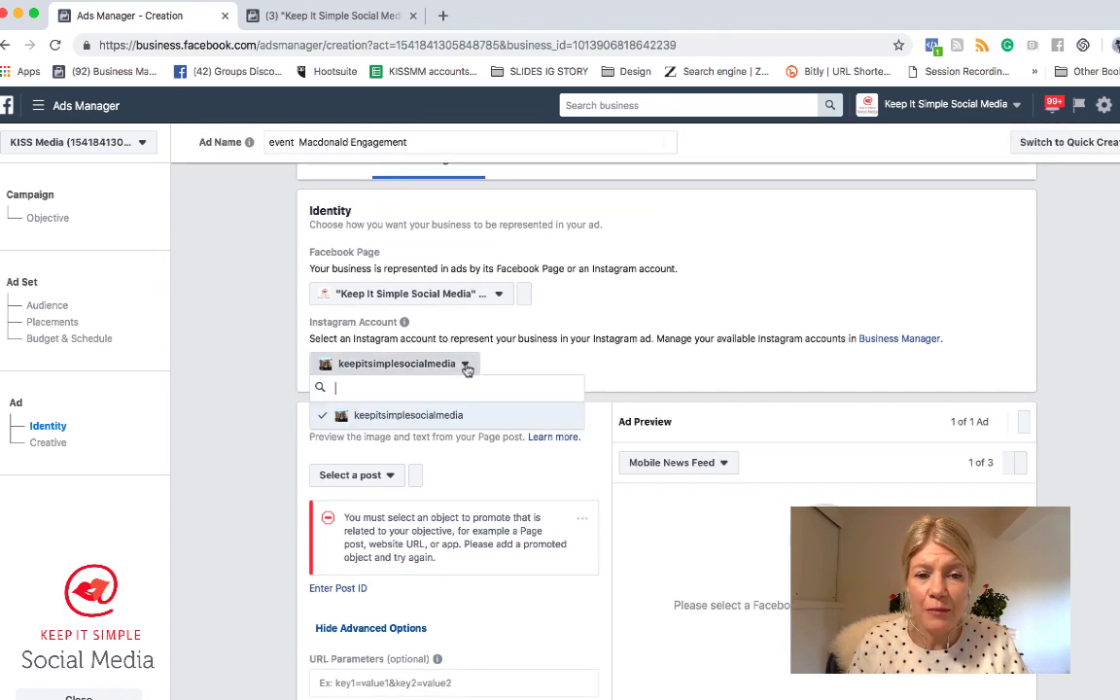
click(443, 421)
- Examine the ad's creative and conversion tracking settings and the option for using an existing post
scroll(561, 395, down, 3)
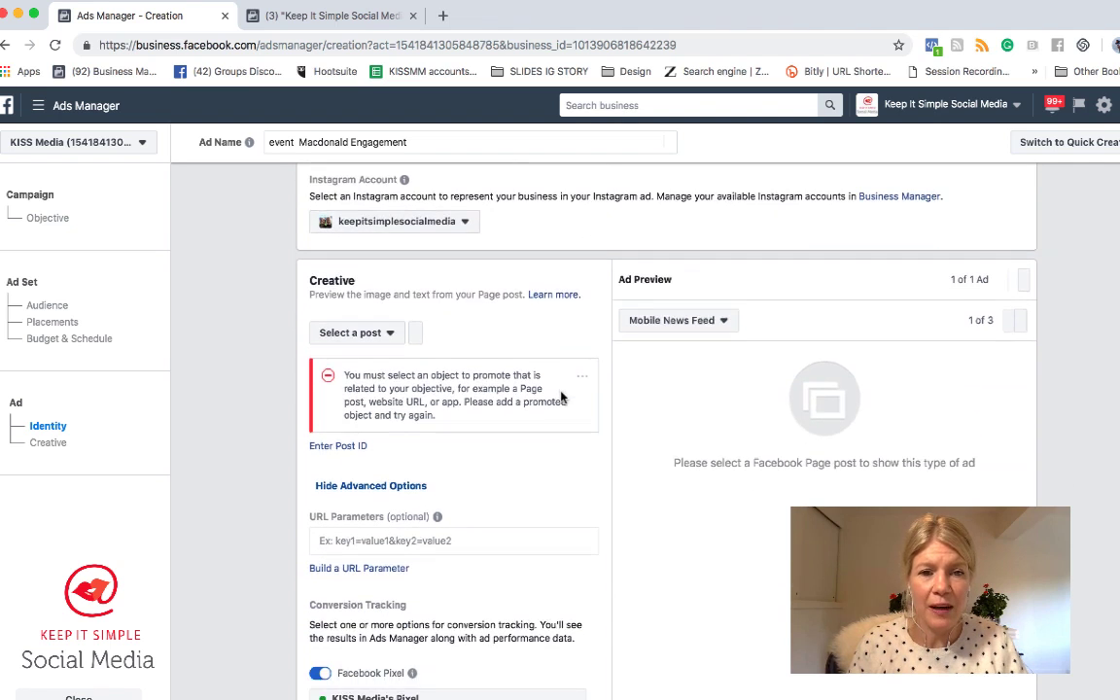
scroll(476, 353, down, 1)
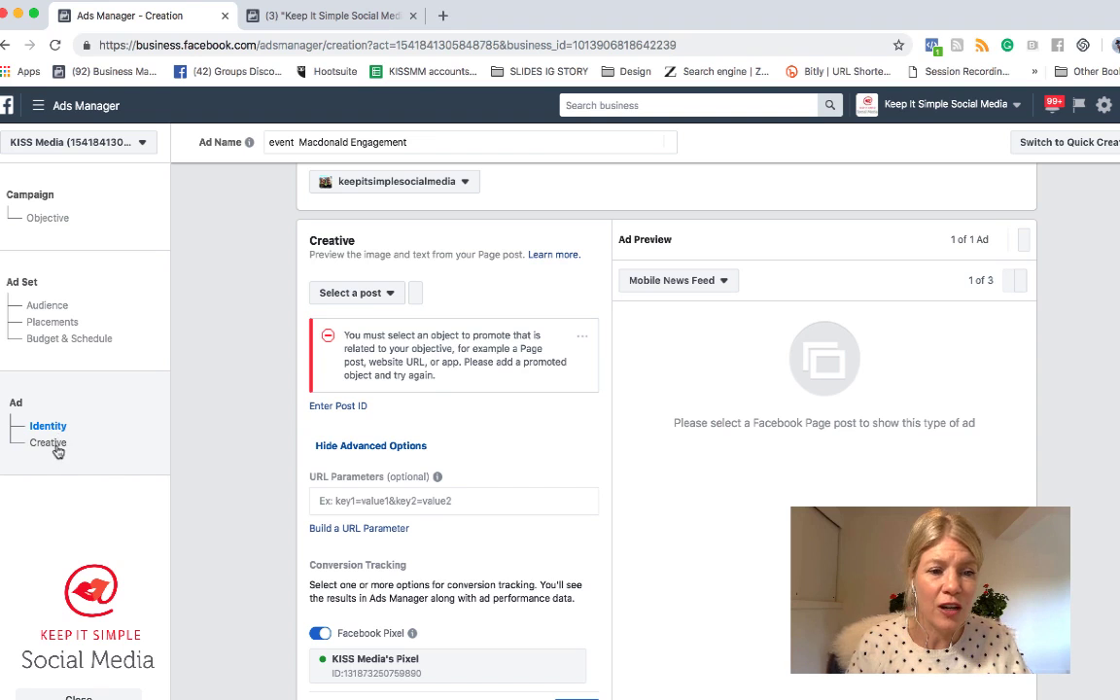
scroll(476, 437, up, 5)
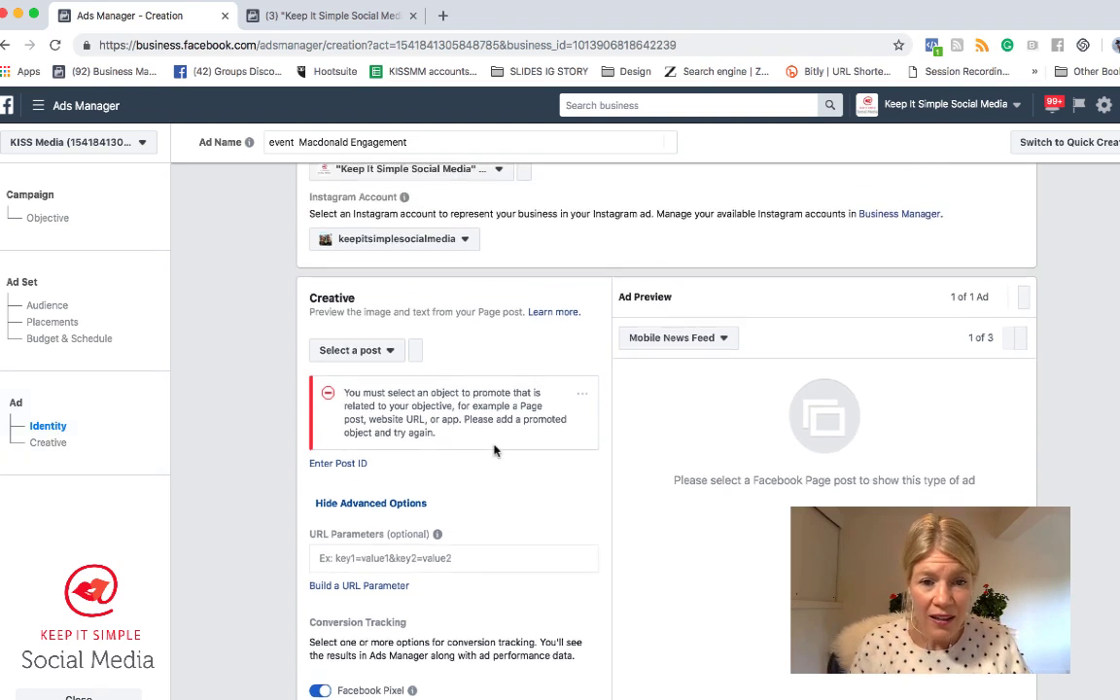
scroll(494, 449, up, 1)
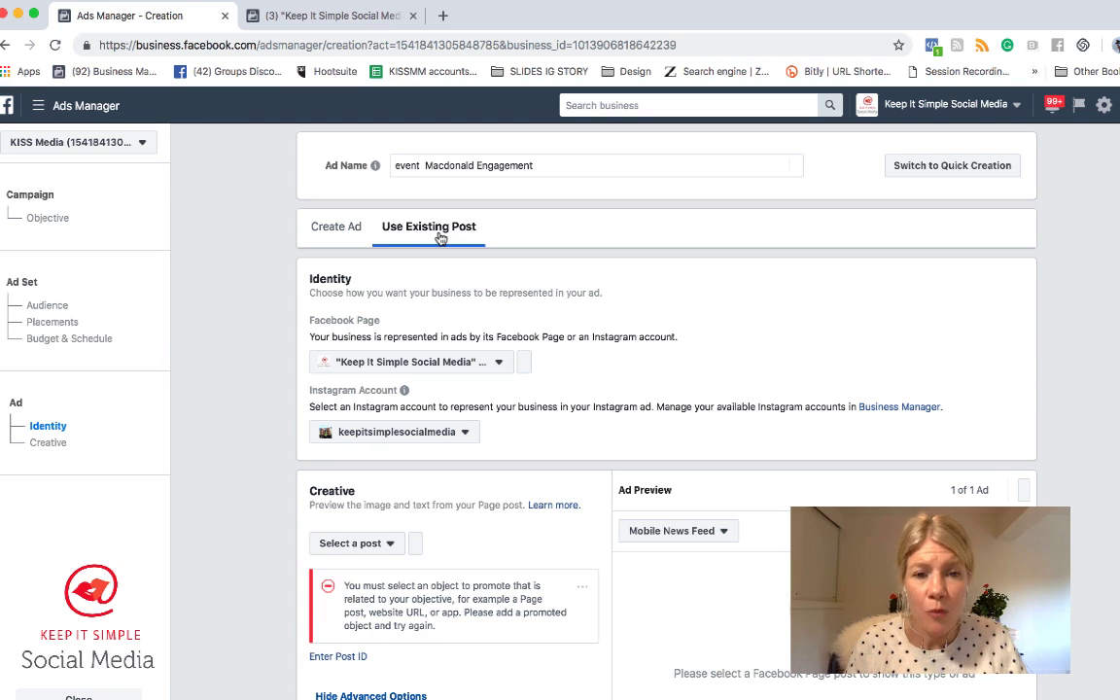
- Select the existing Facebook post beginning "A little bragging ;)" about the Macdonald Realty event as the ad's creative
scroll(442, 248, down, 3)
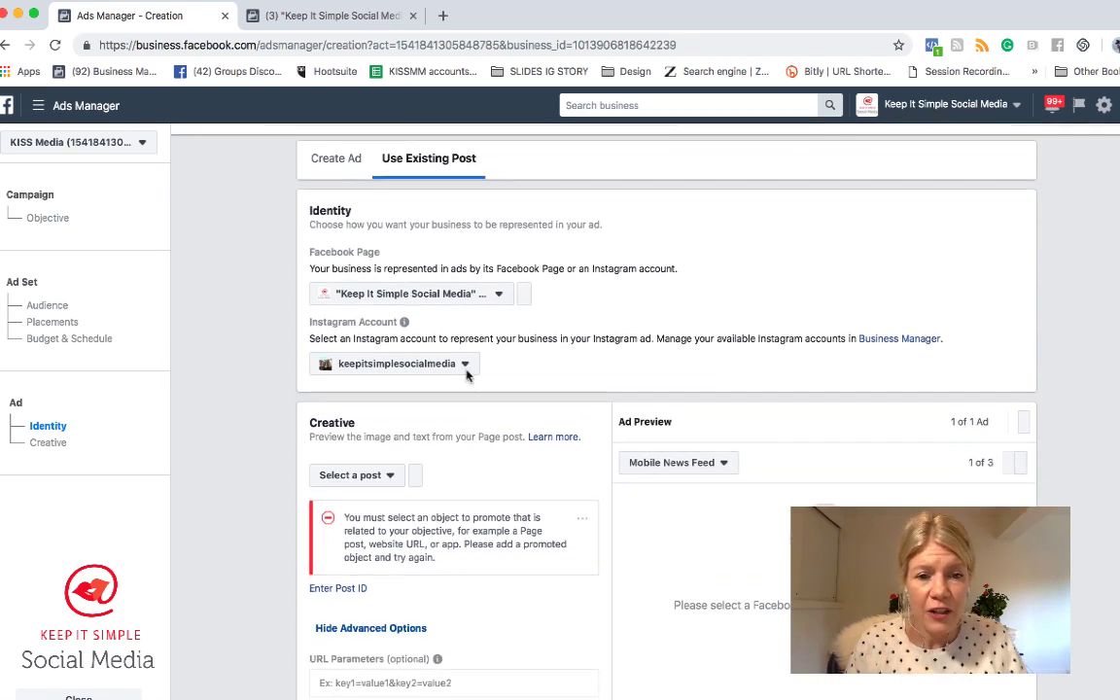
scroll(493, 423, up, 2)
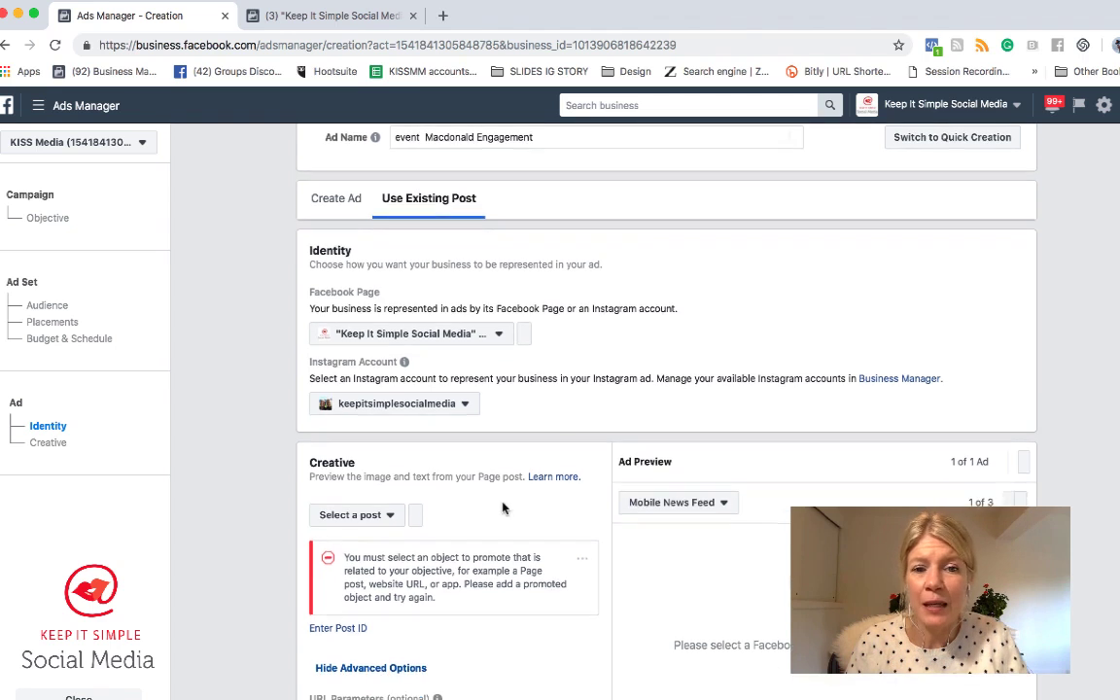
scroll(452, 451, down, 5)
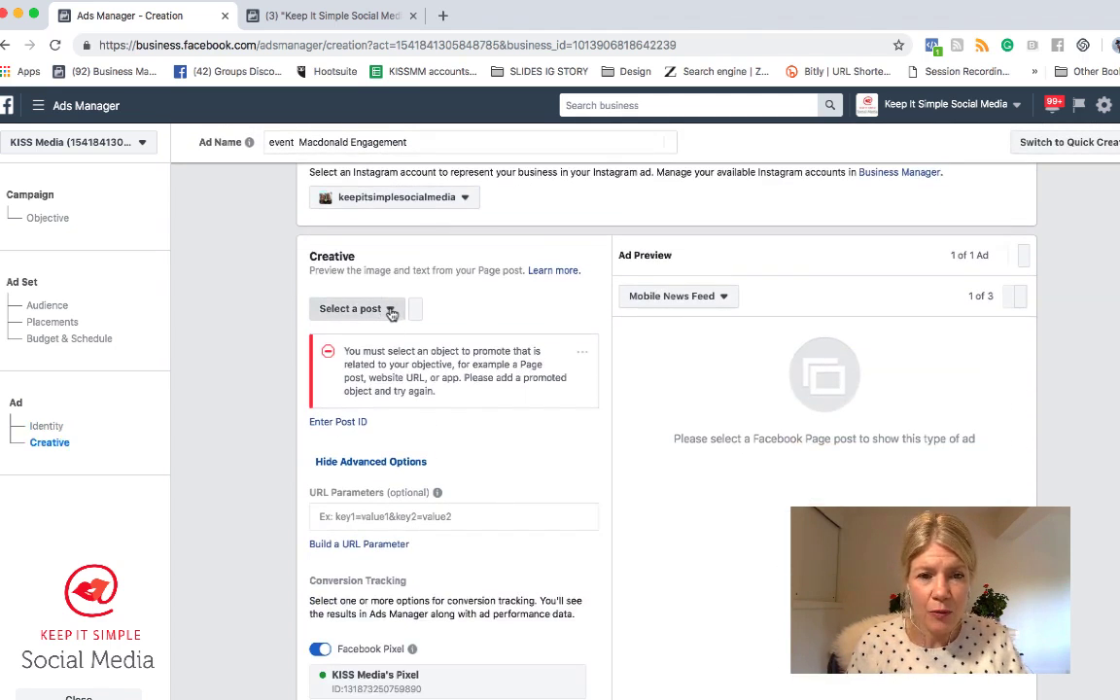
click(390, 309)
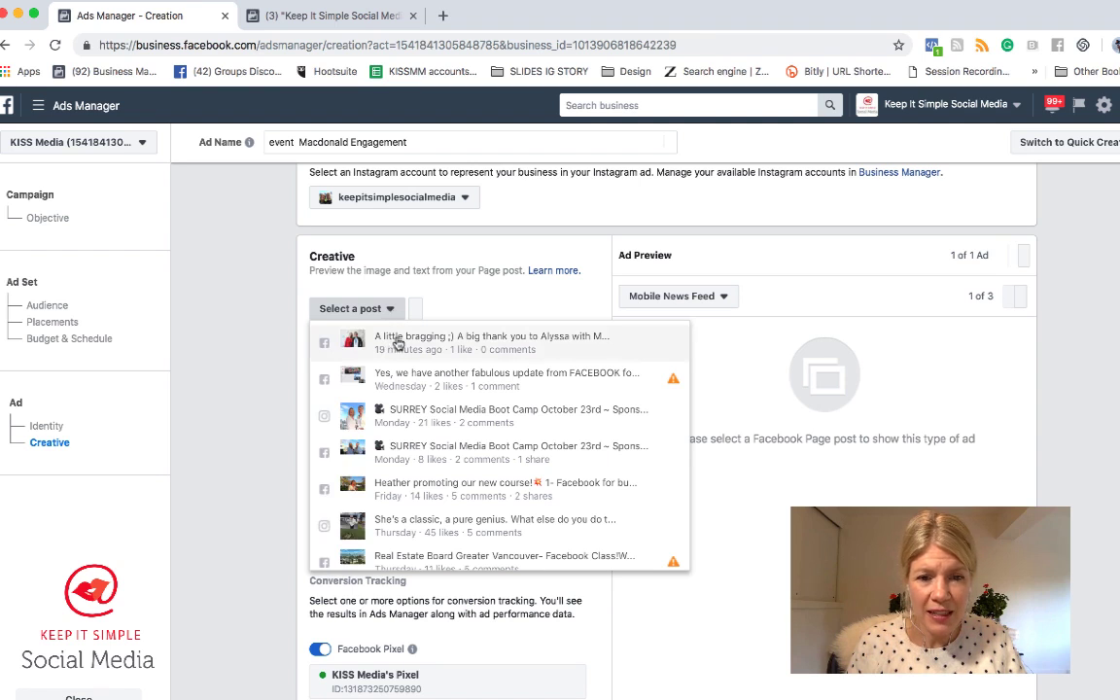
click(326, 15)
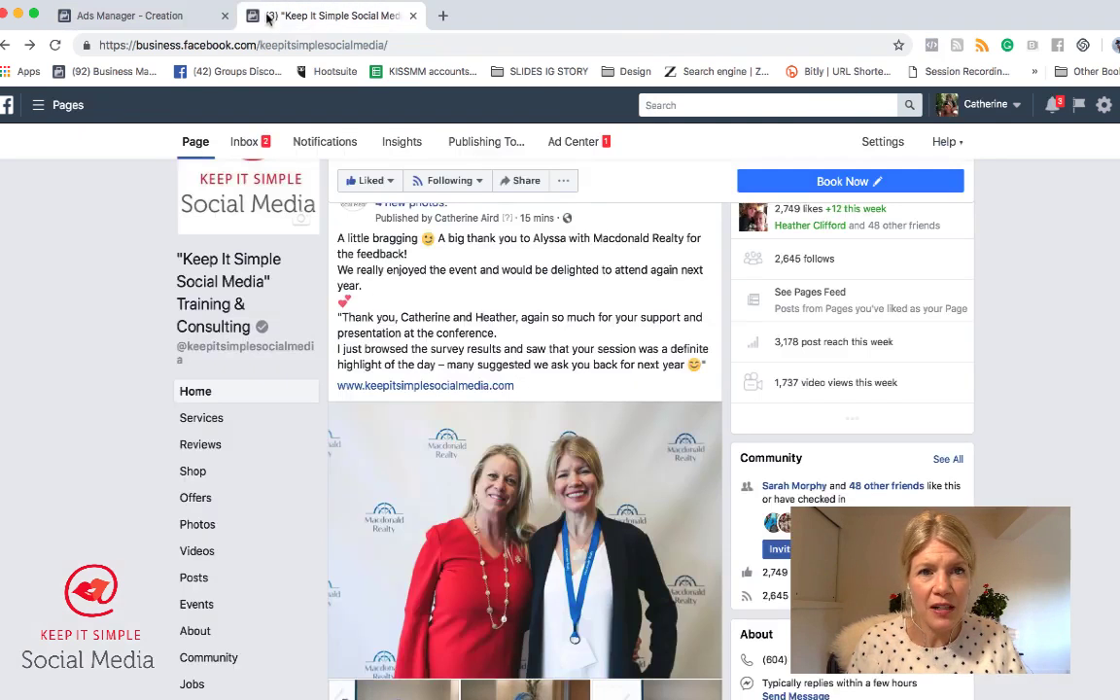
click(199, 14)
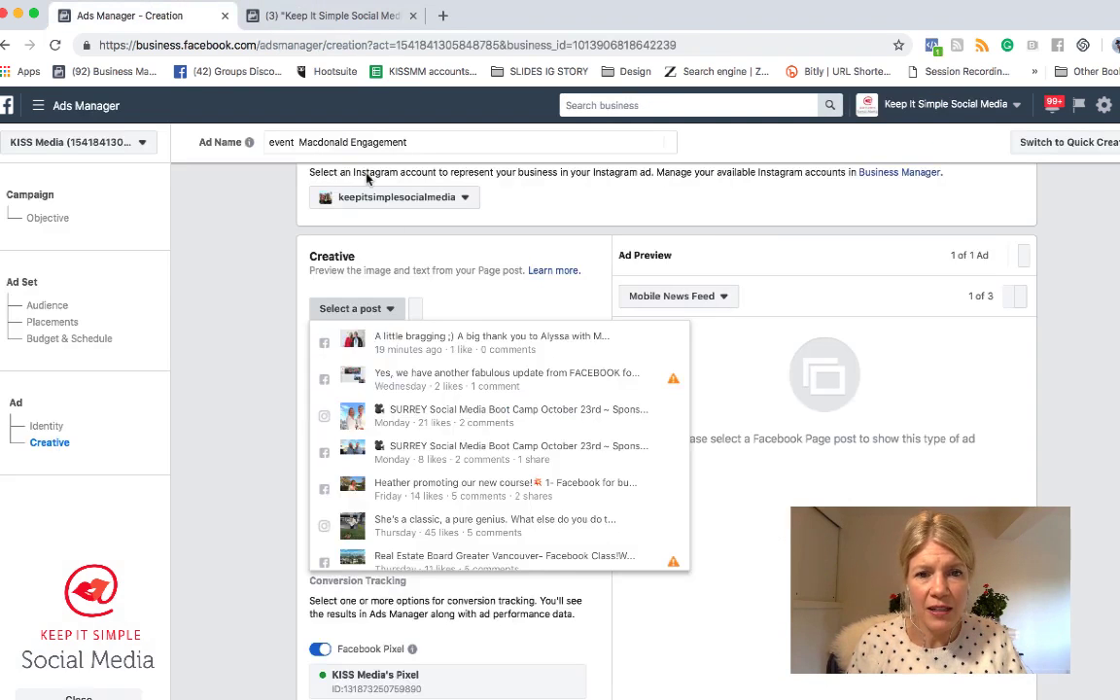
click(435, 335)
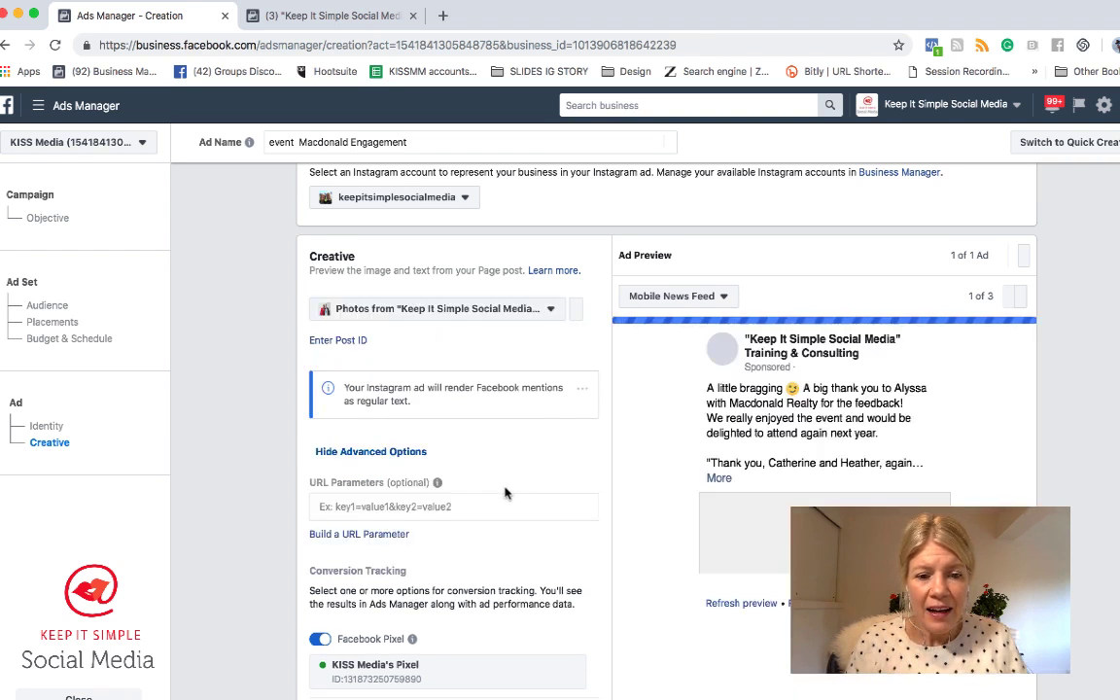
- Review the ad's creative settings, switch the preview to Instagram Feed and browse the carousel photos
scroll(505, 493, down, 1)
scroll(504, 493, up, 1)
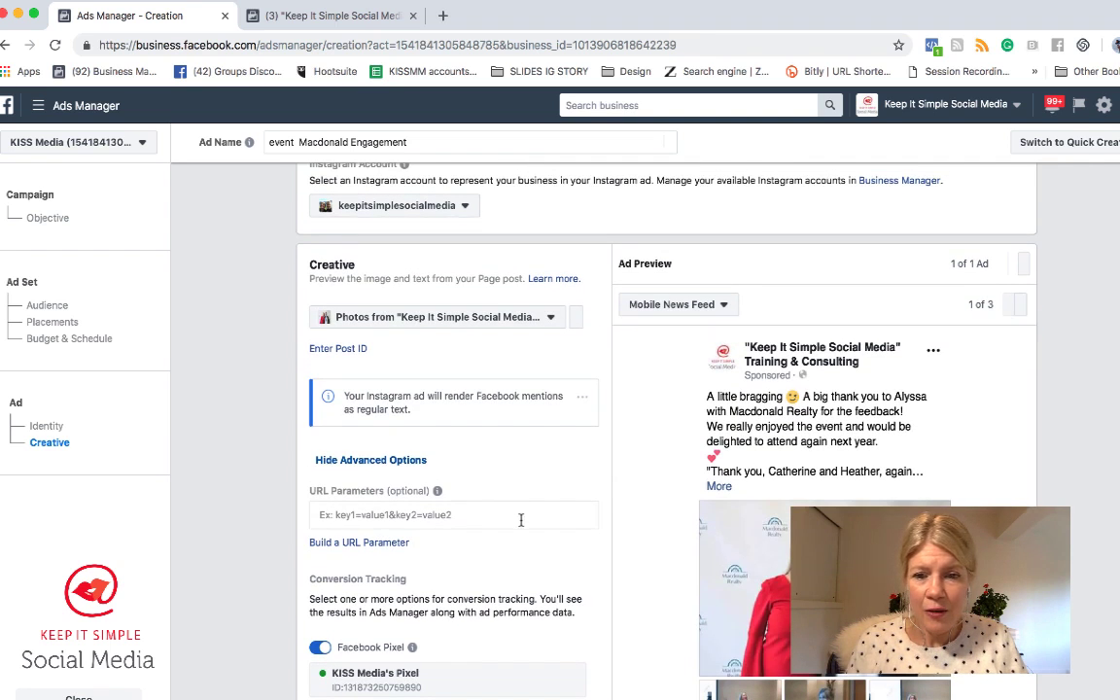
scroll(520, 520, down, 5)
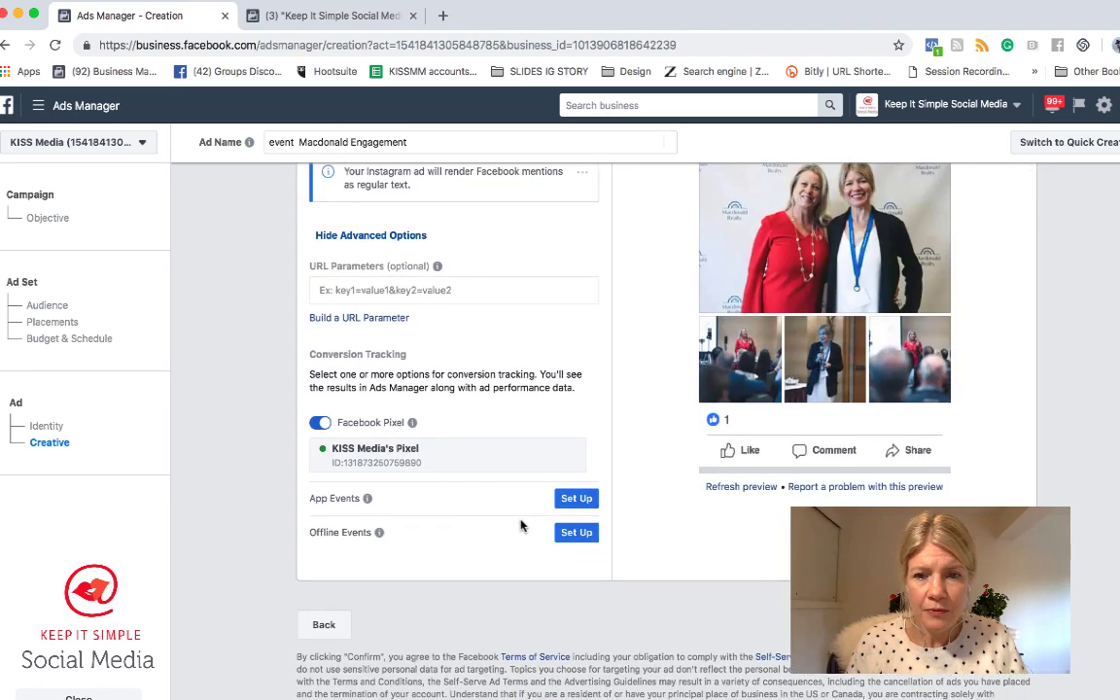
scroll(520, 525, up, 3)
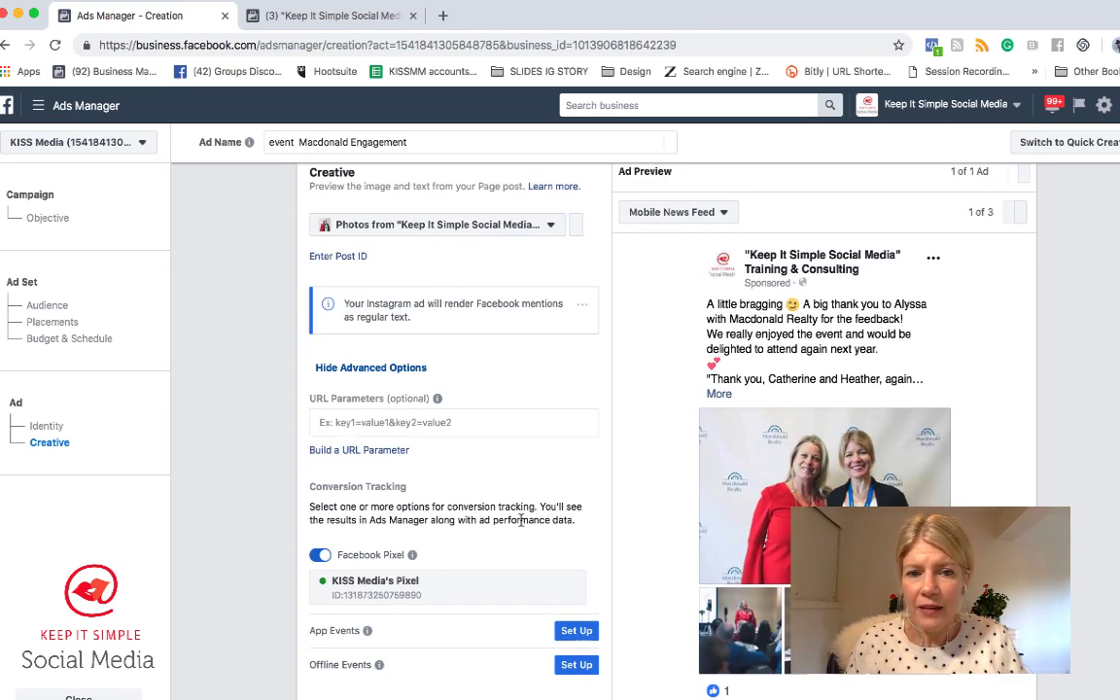
scroll(520, 520, down, 1)
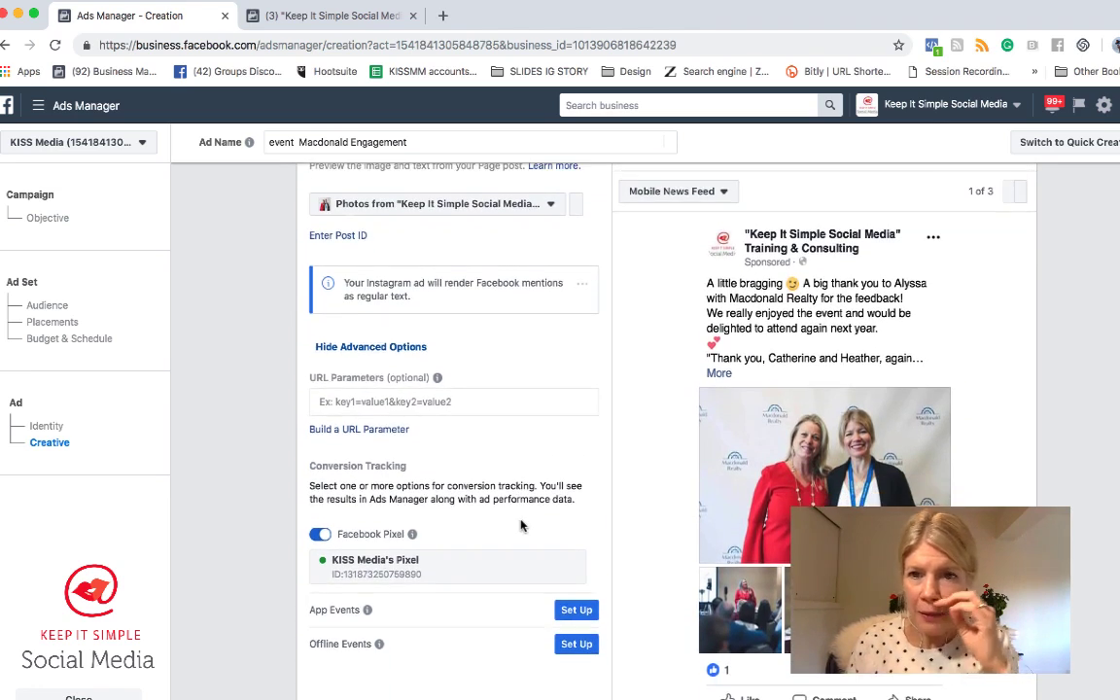
click(724, 192)
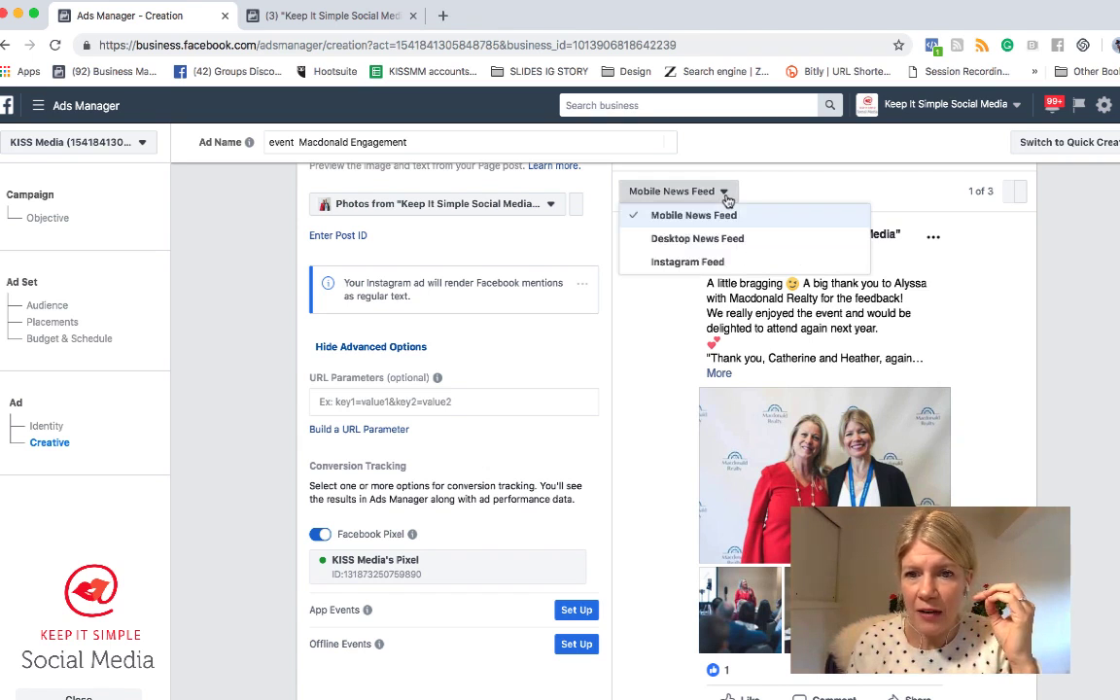
click(702, 263)
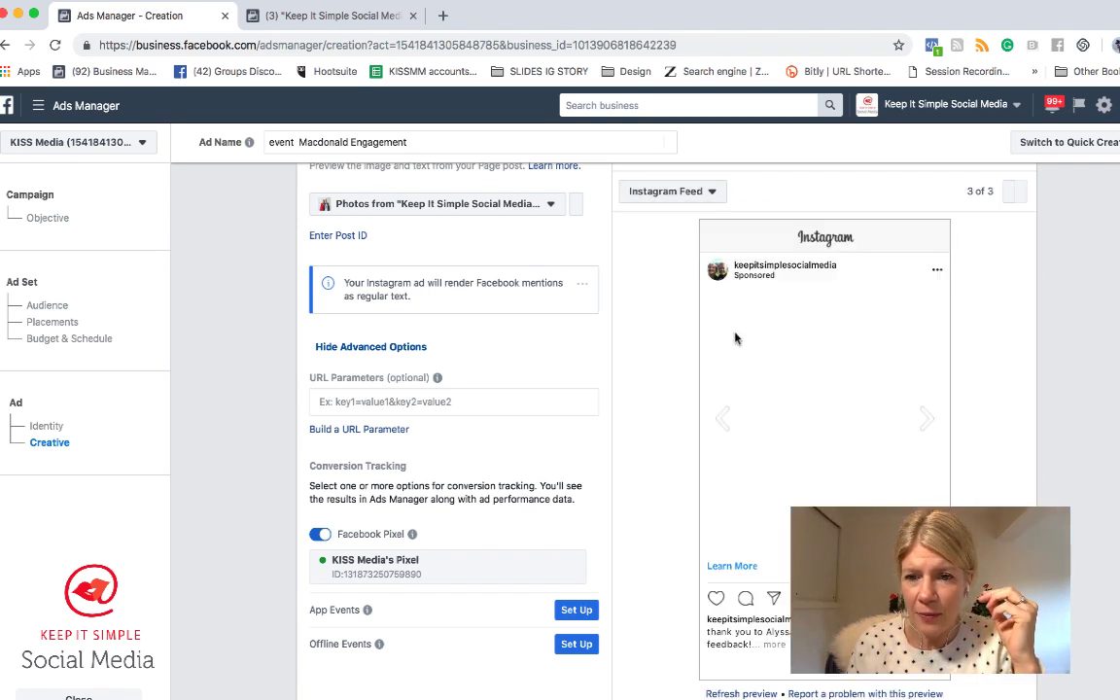
click(926, 420)
click(929, 425)
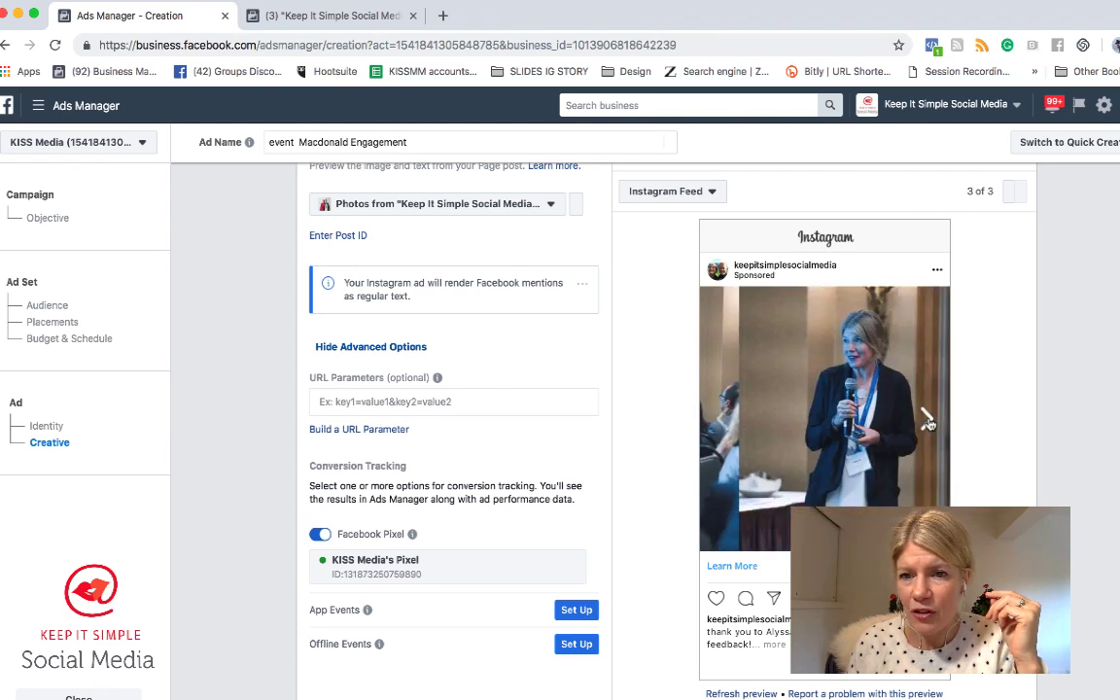
- Compare the photos in the original Page post with the remaining carousel images in the Instagram Feed preview
click(342, 17)
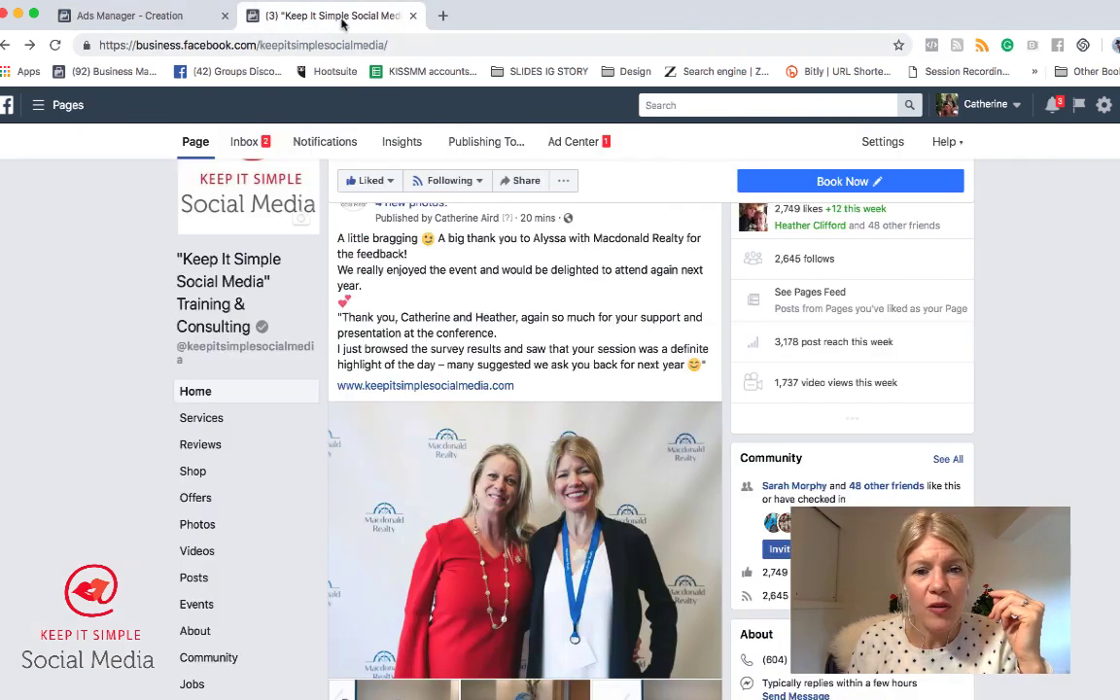
scroll(610, 510, down, 3)
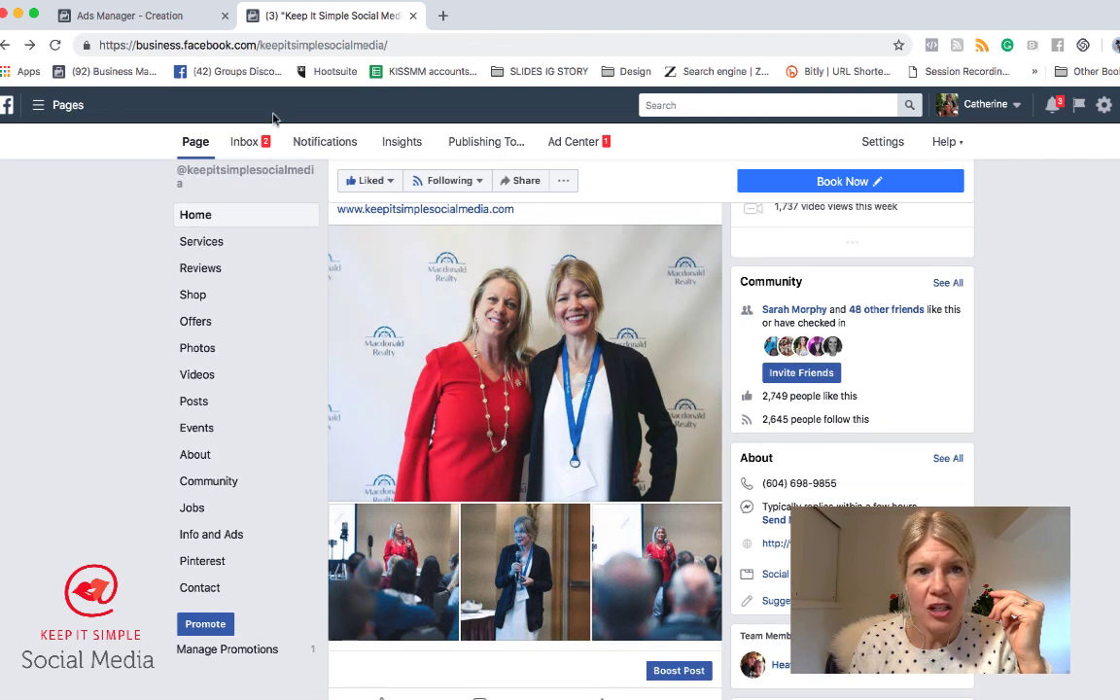
click(133, 16)
scroll(545, 350, up, 1)
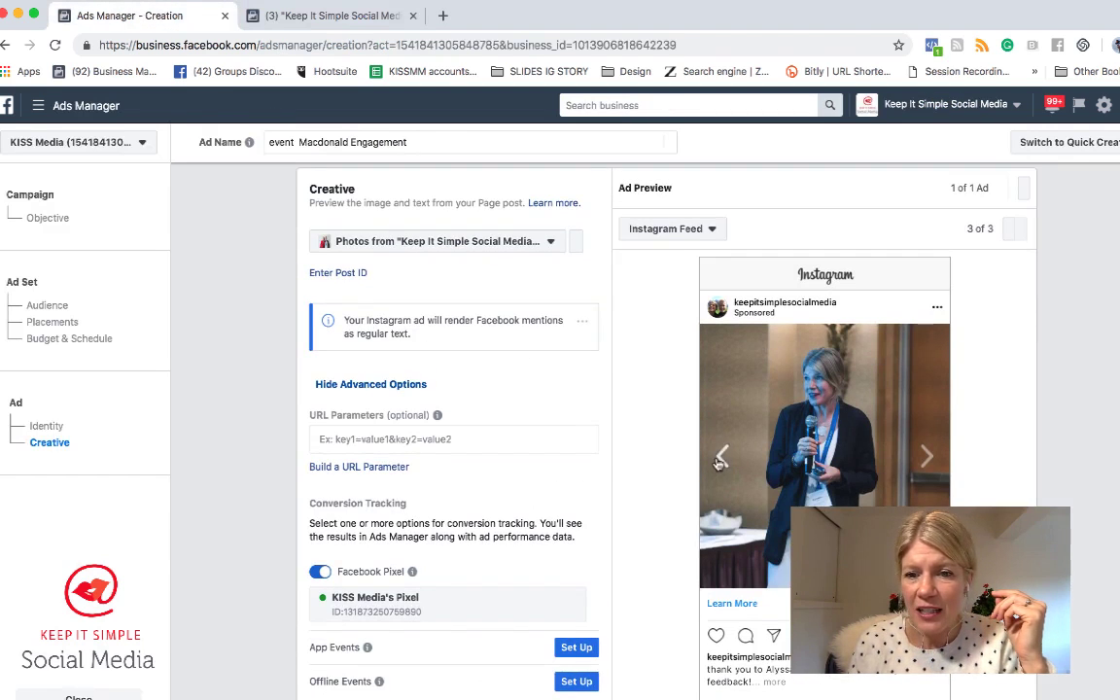
click(927, 457)
click(927, 457)
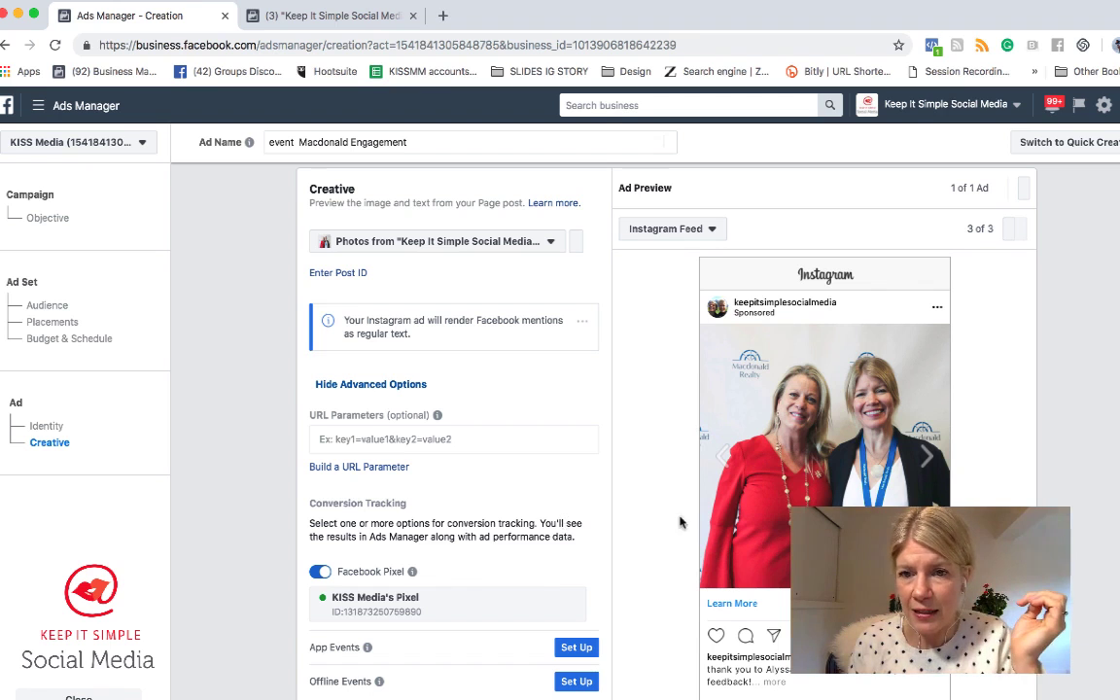
- Preview the ad as it appears in the Desktop News Feed and the Mobile News Feed
scroll(698, 525, down, 1)
scroll(698, 525, up, 3)
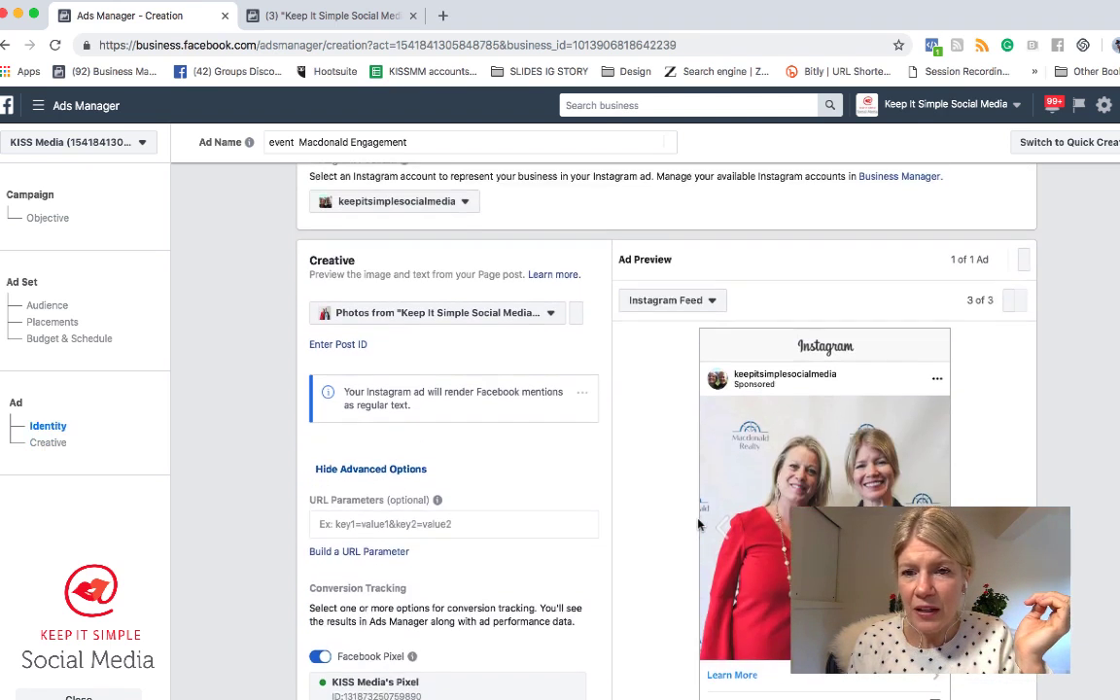
click(706, 327)
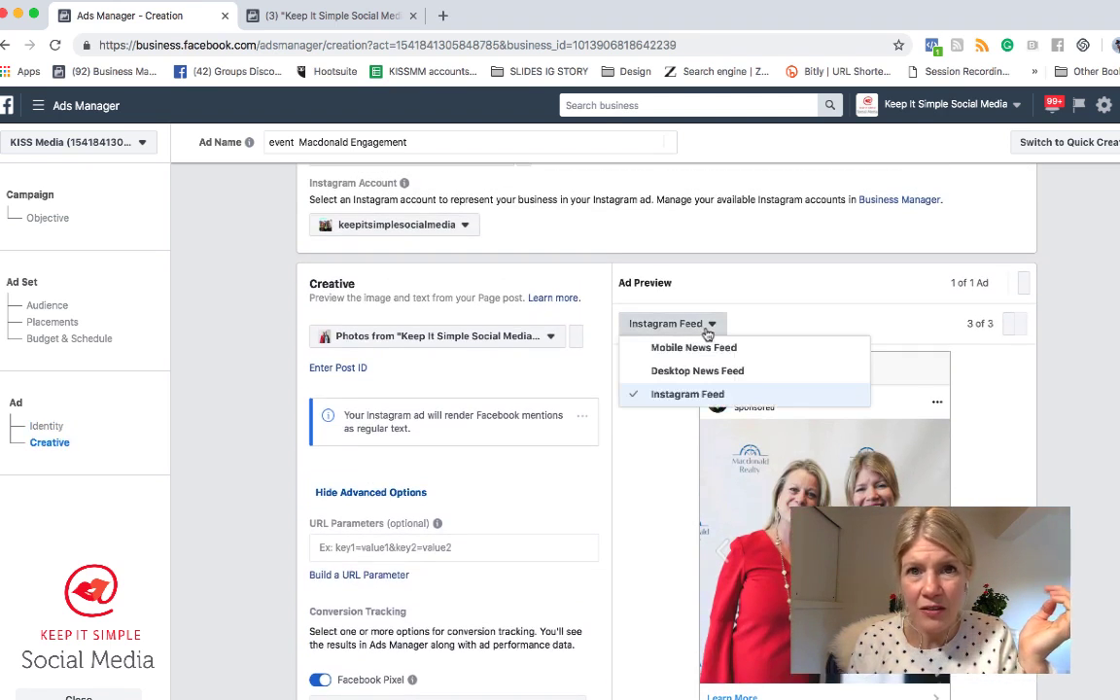
click(670, 371)
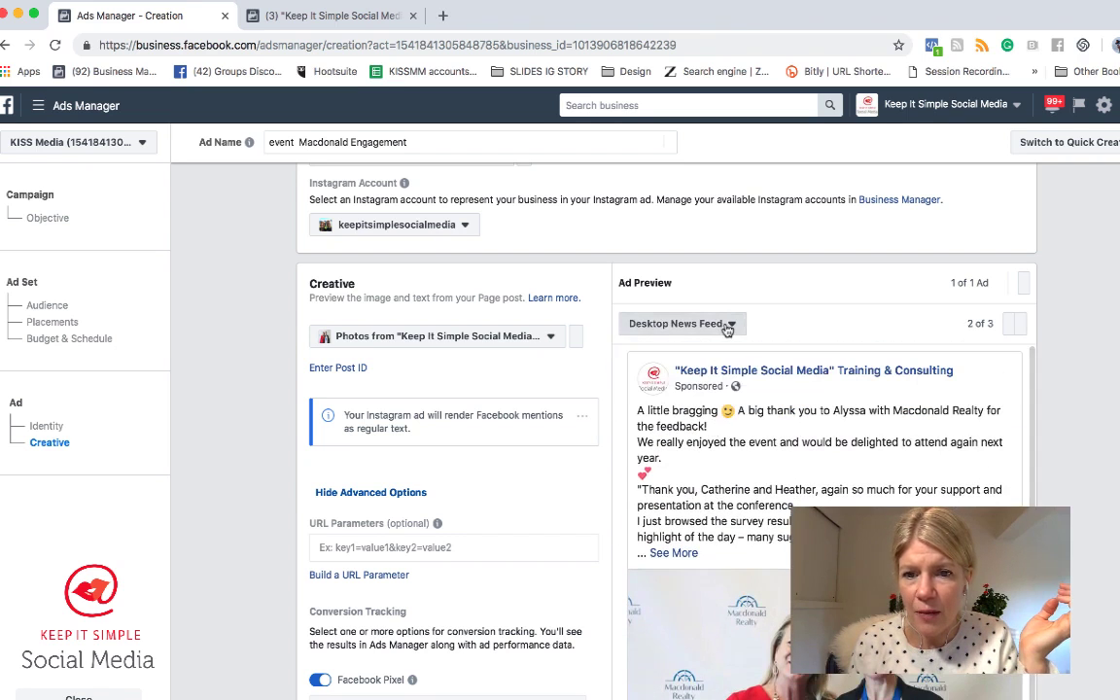
click(724, 323)
click(694, 347)
scroll(724, 467, down, 4)
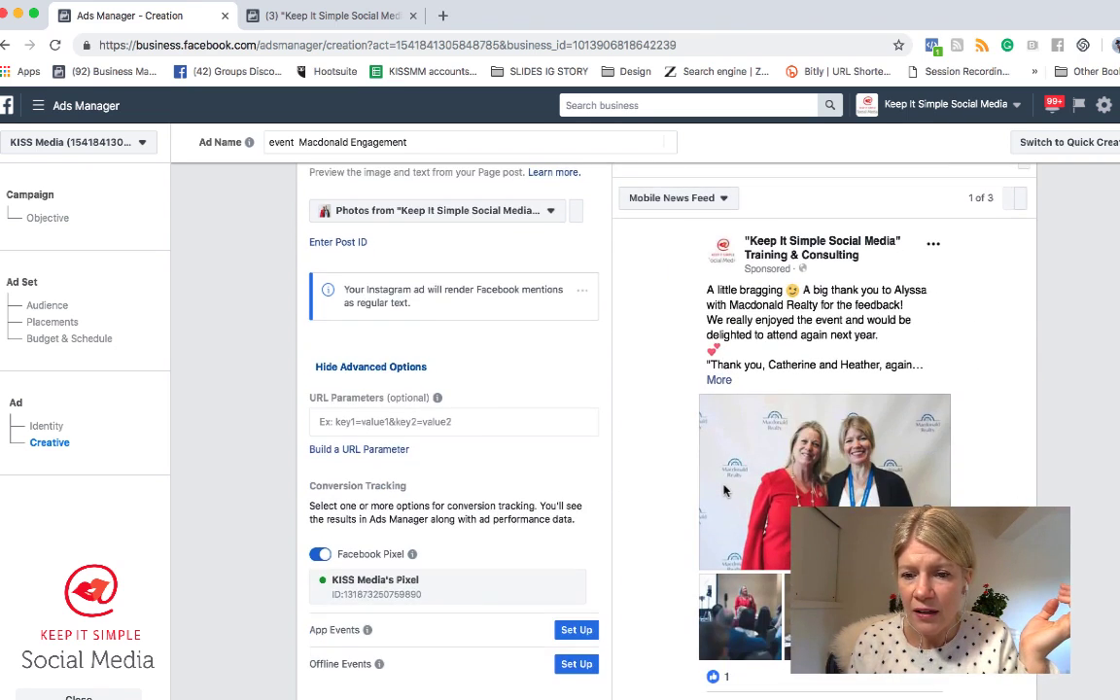
- Check the ad's creative and conversion tracking settings one last time, and confirm the ad to submit it
scroll(724, 493, up, 3)
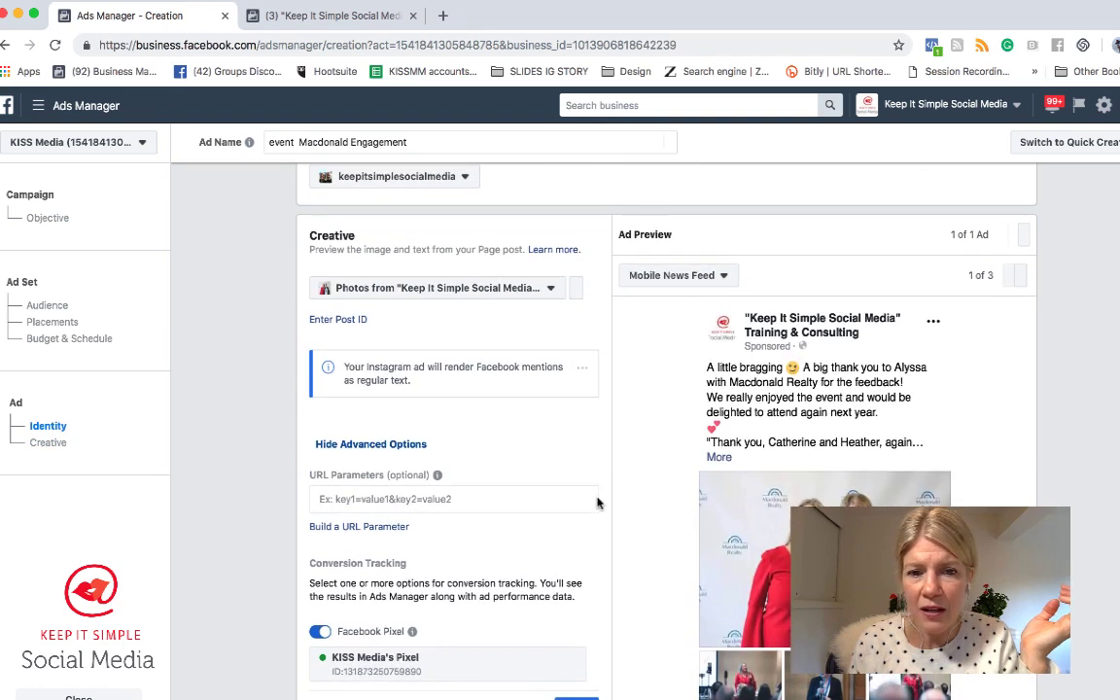
scroll(598, 502, down, 1)
scroll(598, 503, down, 4)
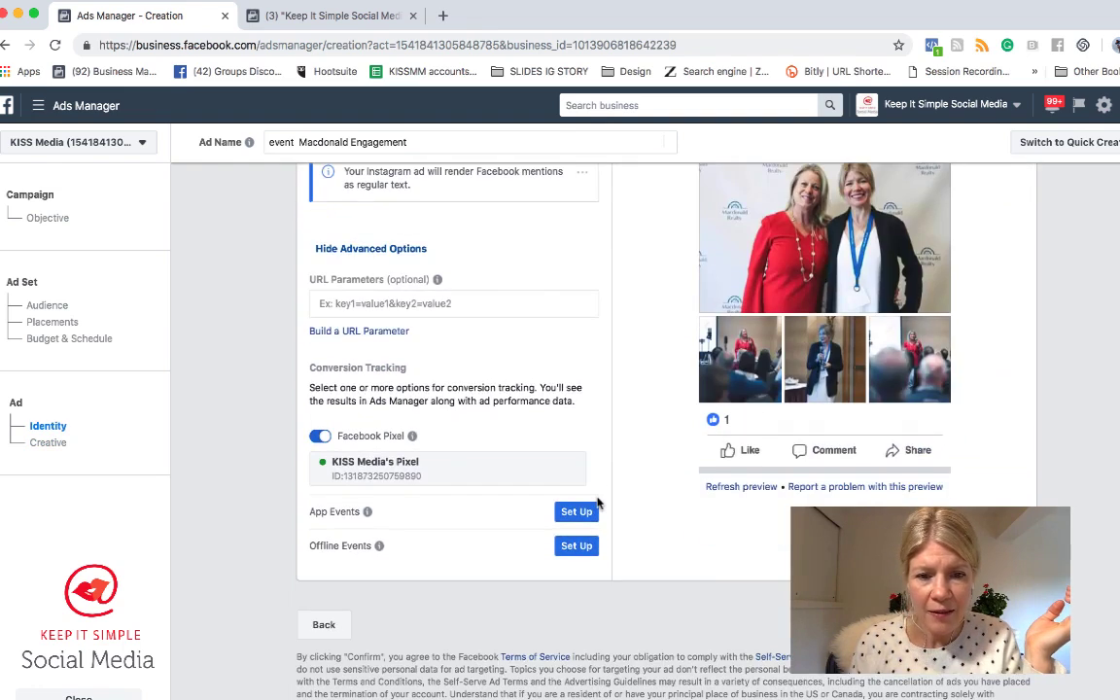
scroll(598, 503, up, 7)
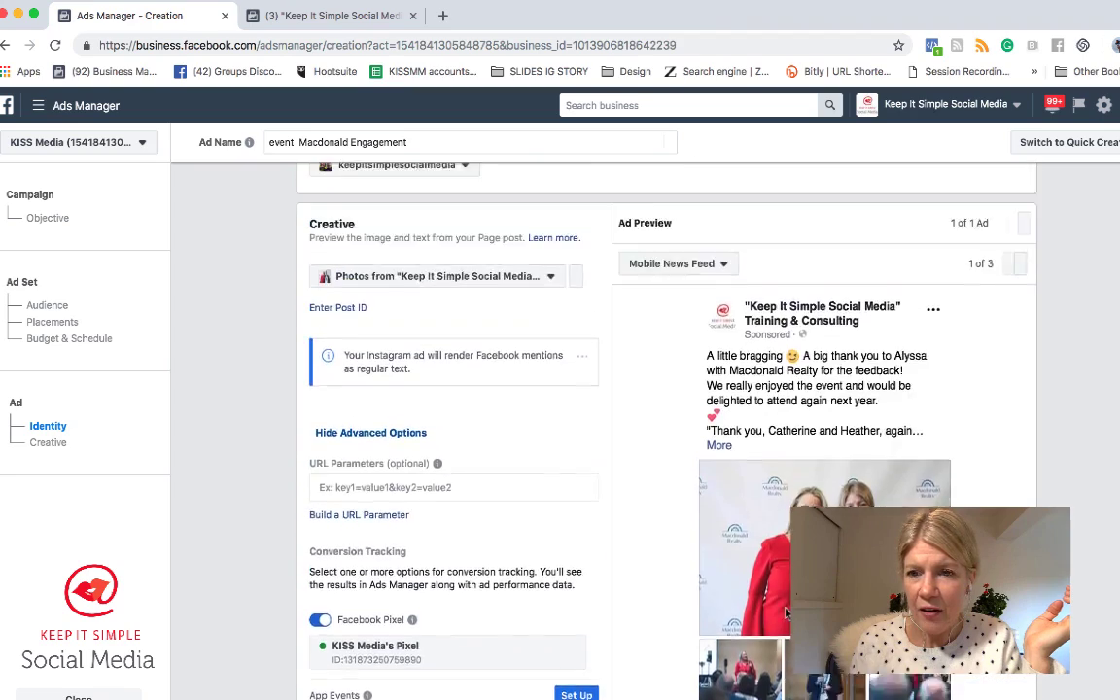
scroll(786, 612, up, 5)
scroll(786, 613, down, 12)
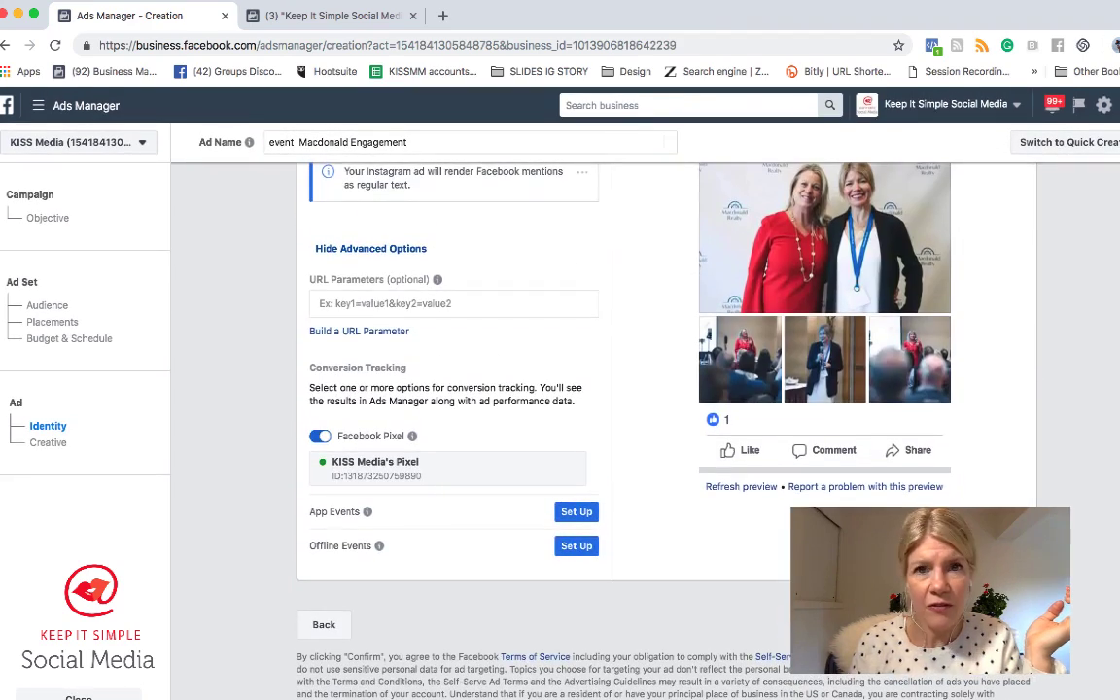
click(1006, 624)
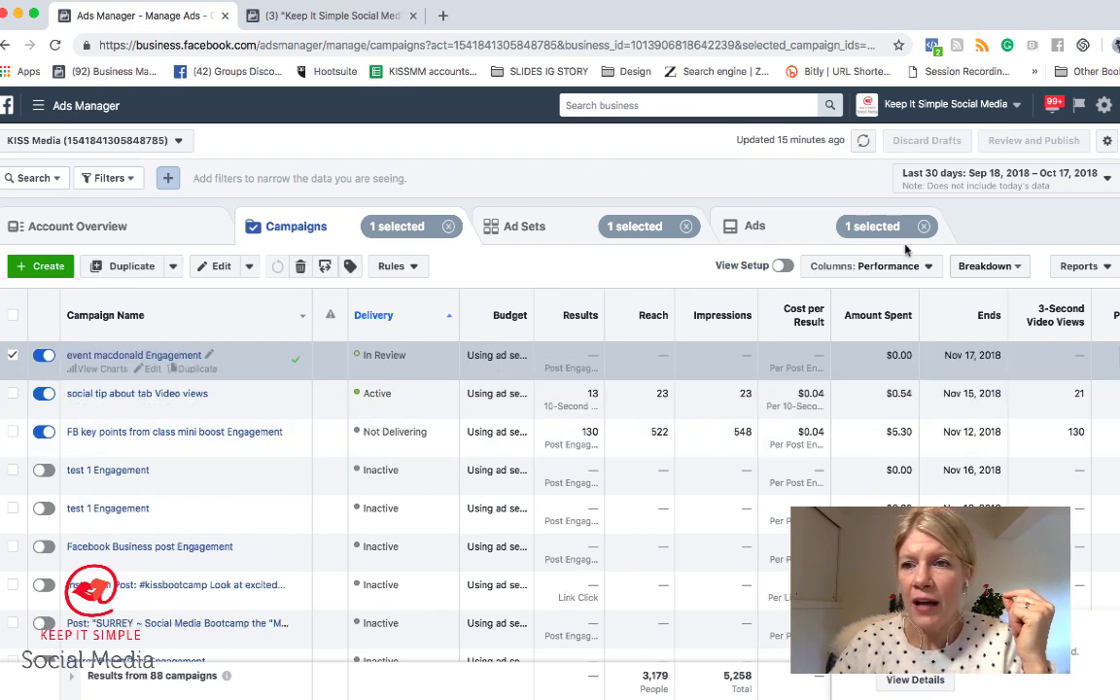
- Set the campaign report's date range to Lifetime and look across the performance columns
click(943, 173)
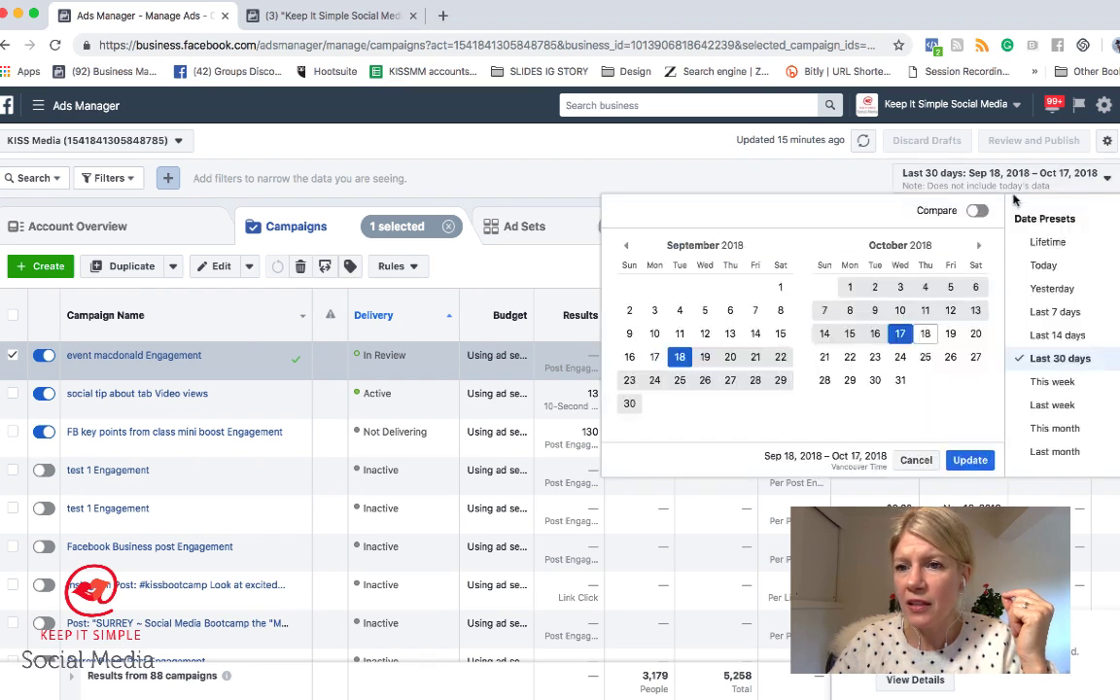
click(1042, 243)
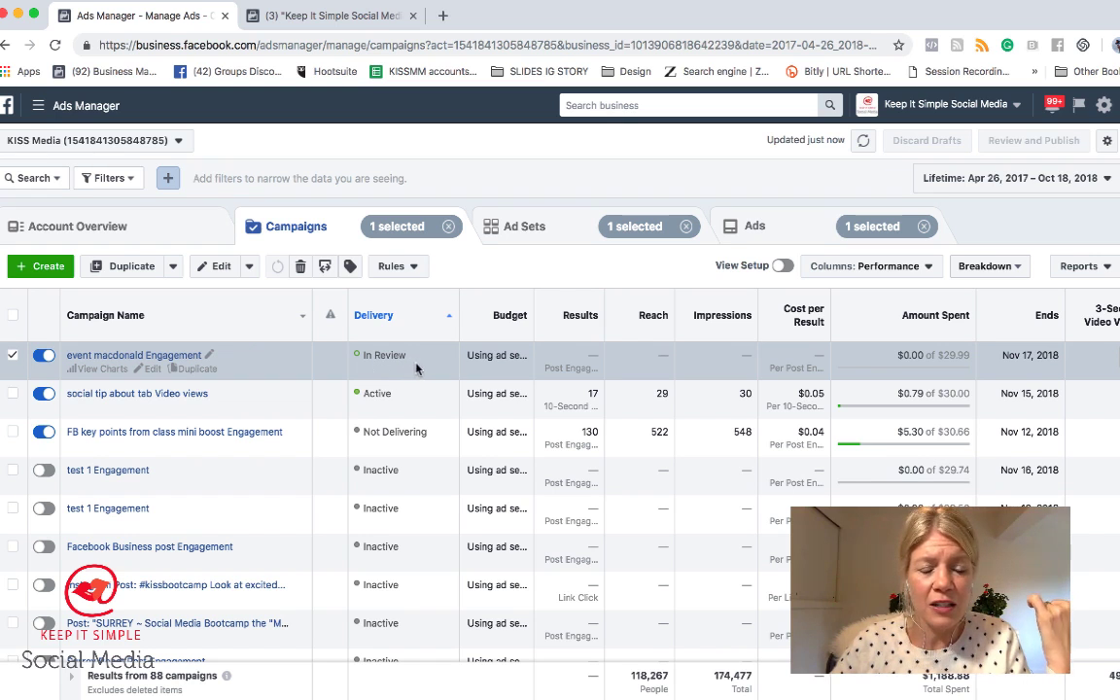
scroll(400, 362, right, 2)
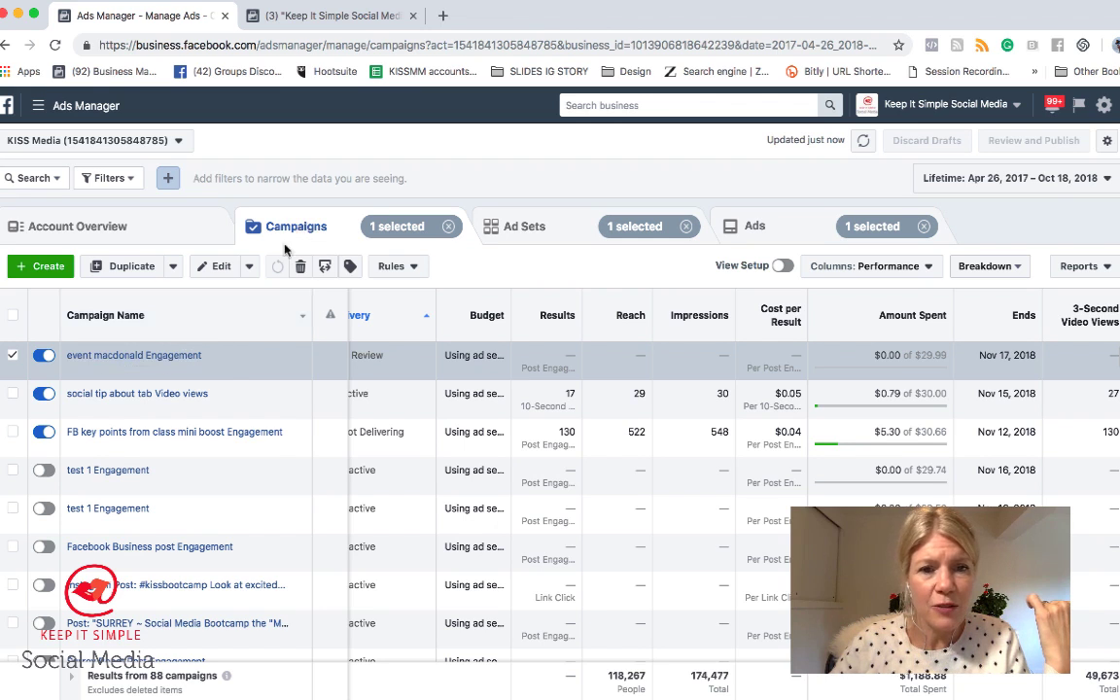
- Check where the daily budget of the event macdonald Engagement ad set can be edited, and cancel without changing it
click(525, 227)
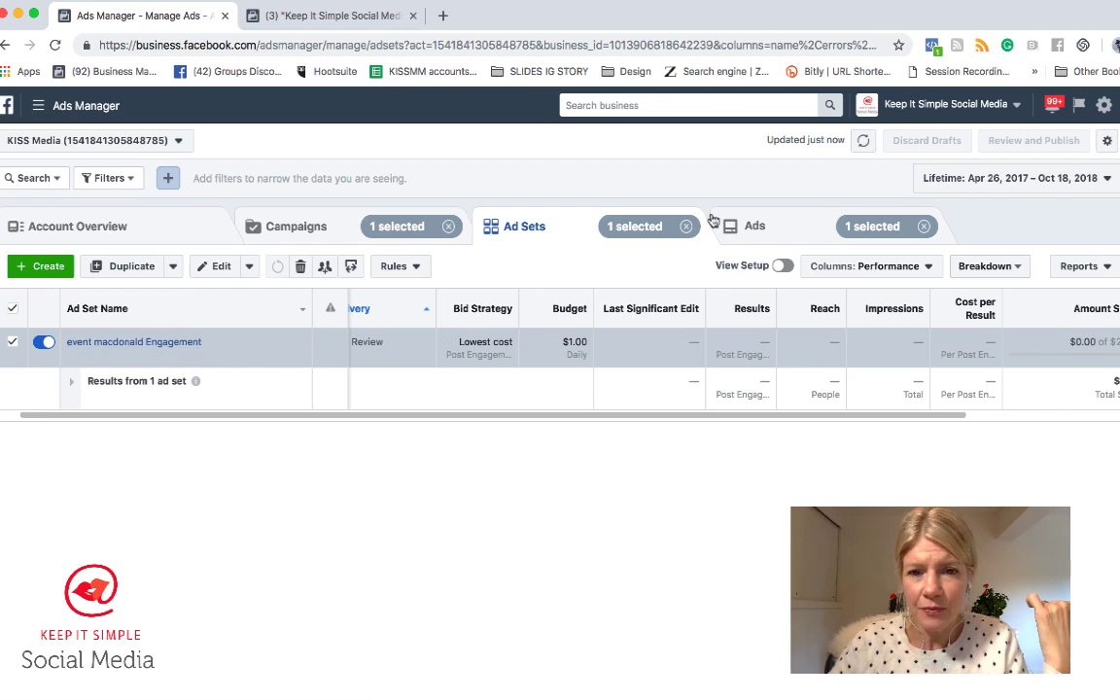
mouse_move(607, 341)
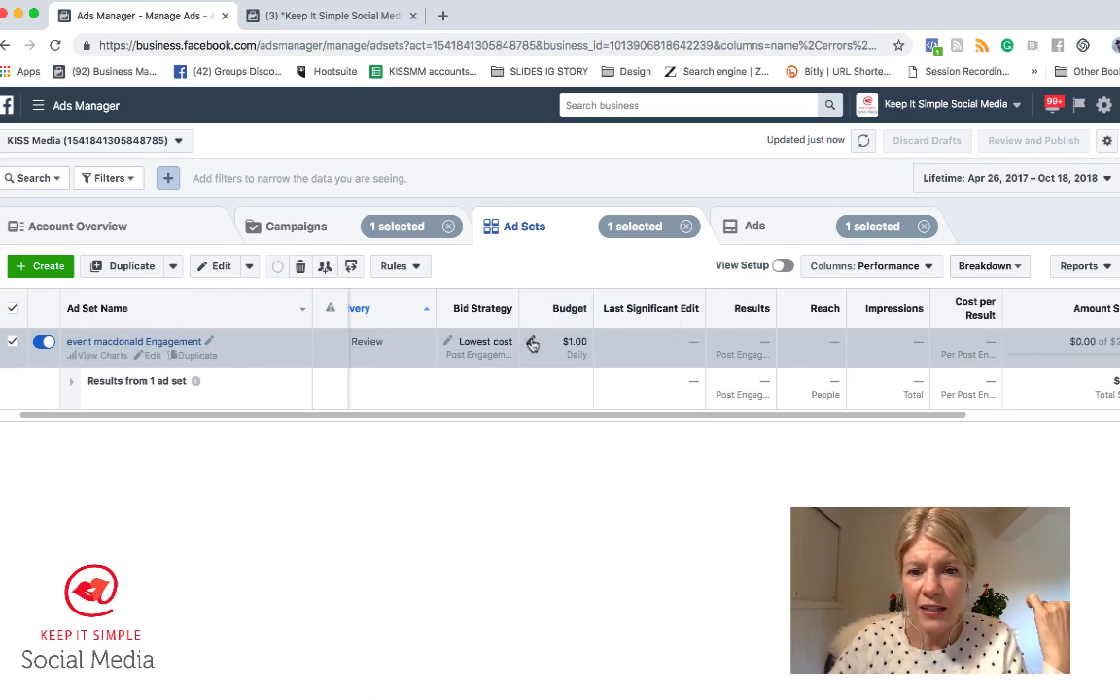
click(531, 341)
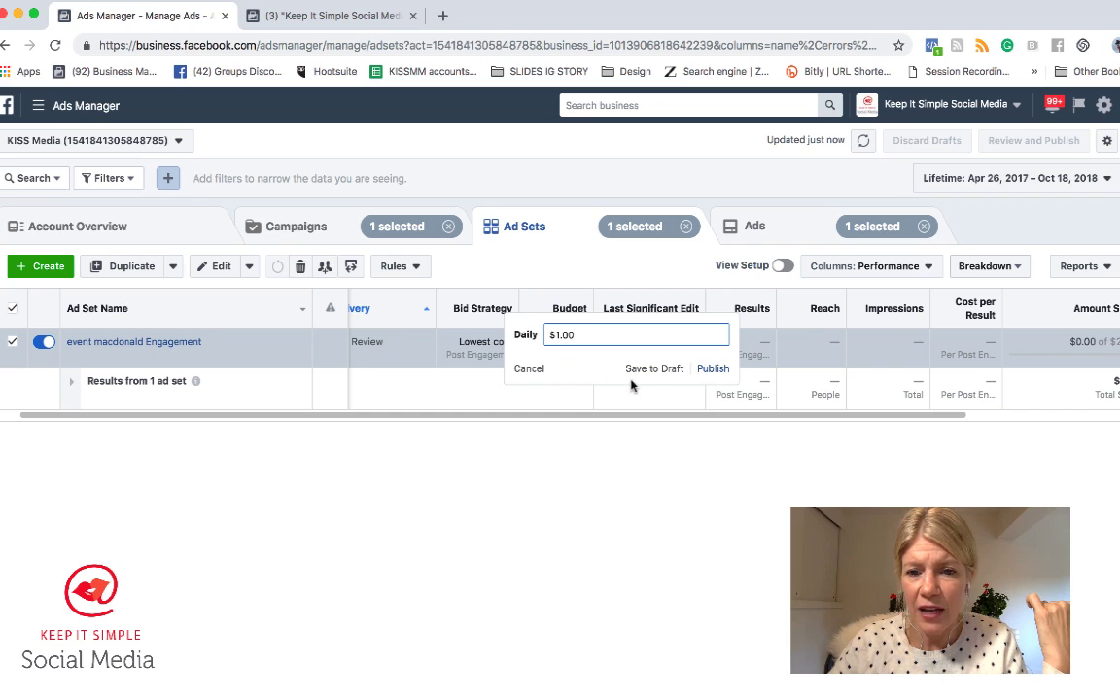
click(529, 369)
- Check where the end date and time of the event macdonald Engagement ad set can be edited, and cancel without changing them
scroll(778, 319, right, 8)
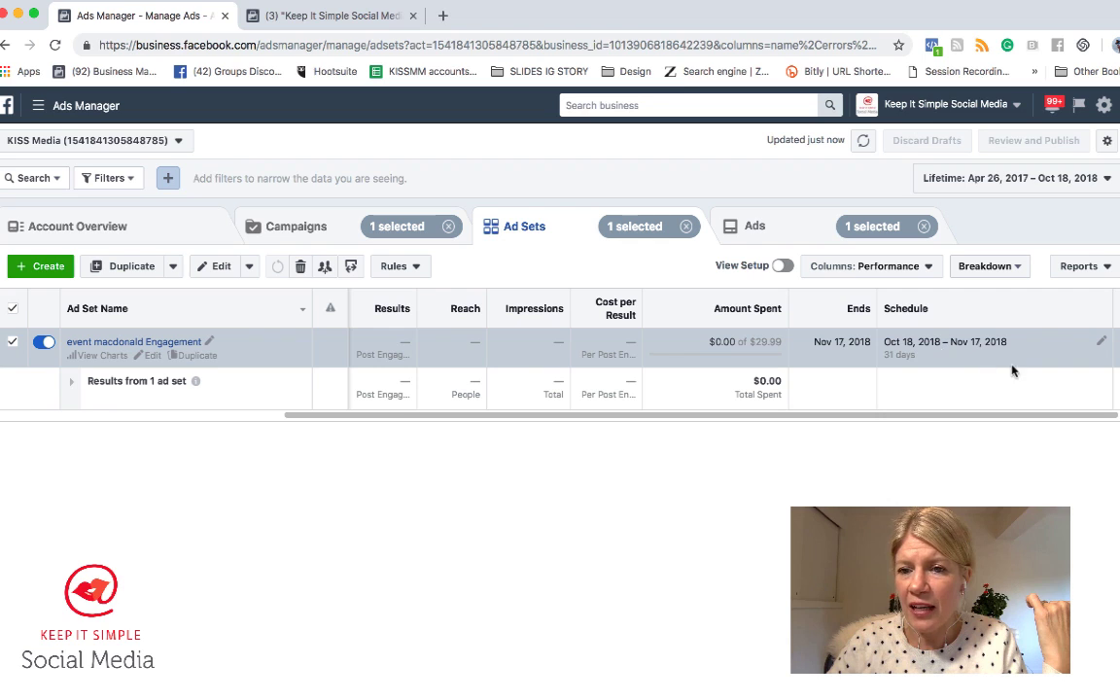
click(1104, 344)
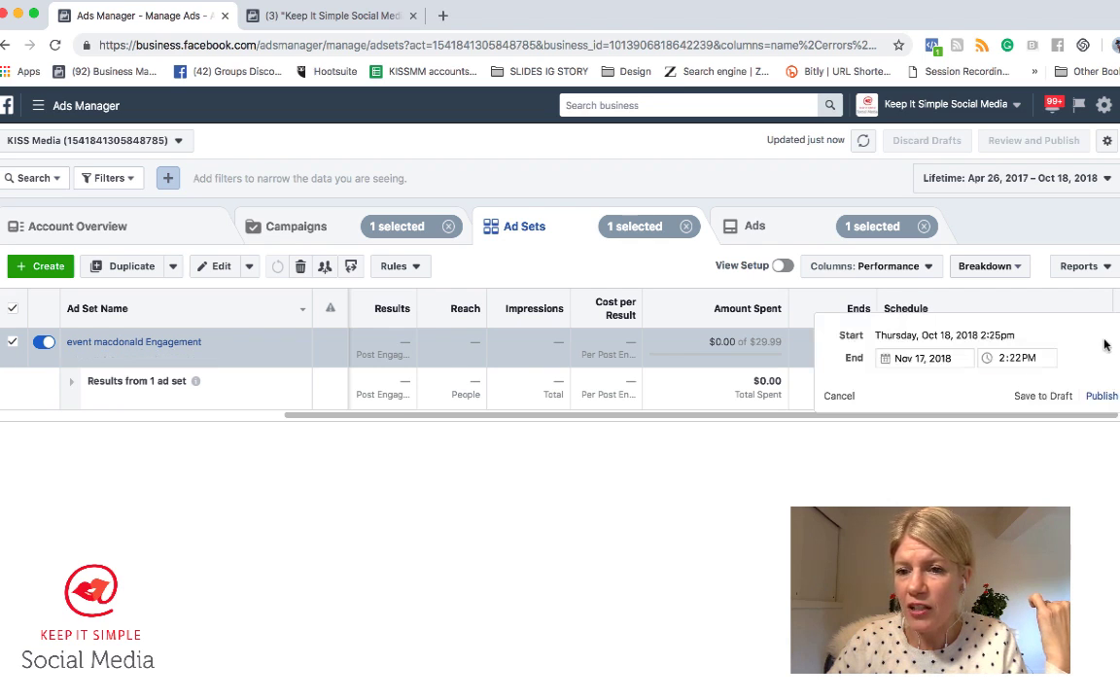
click(840, 397)
- Preview the event Macdonald Engagement ad and look over its sharing and viewing options, and return to the campaign list
click(776, 231)
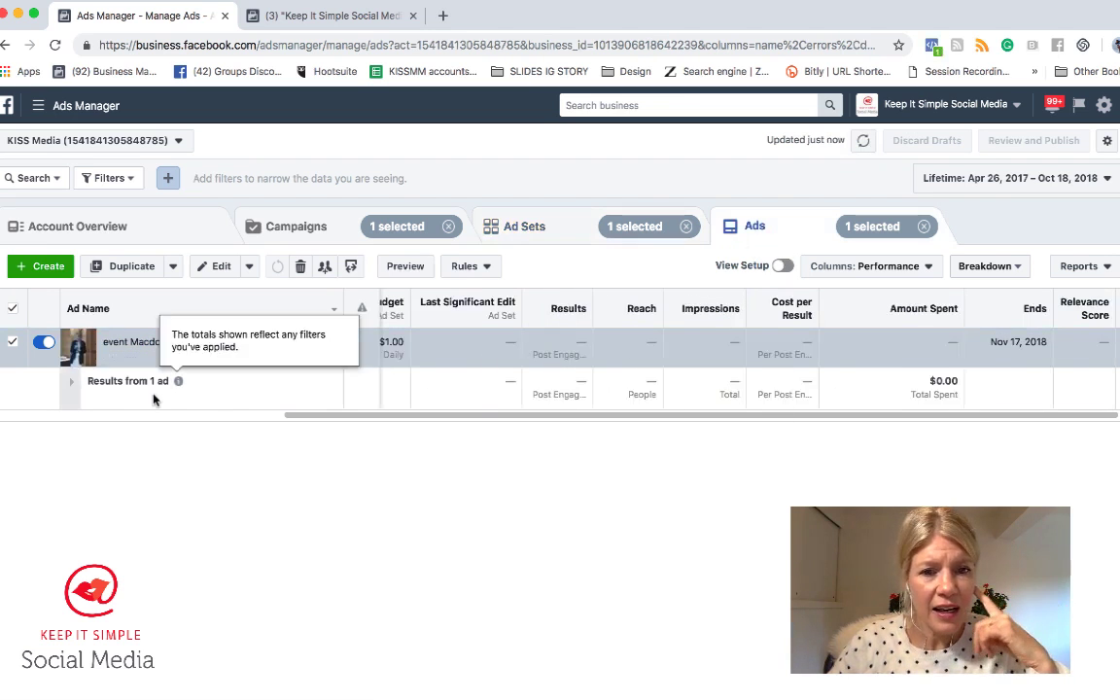
scroll(58, 345, left, 5)
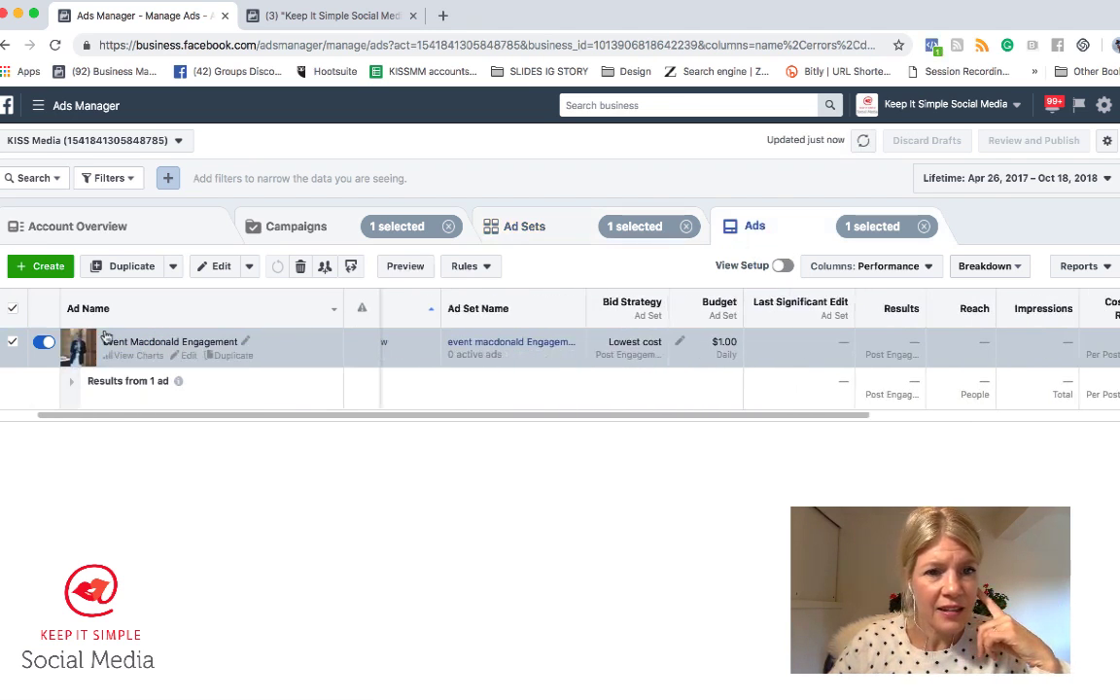
click(405, 268)
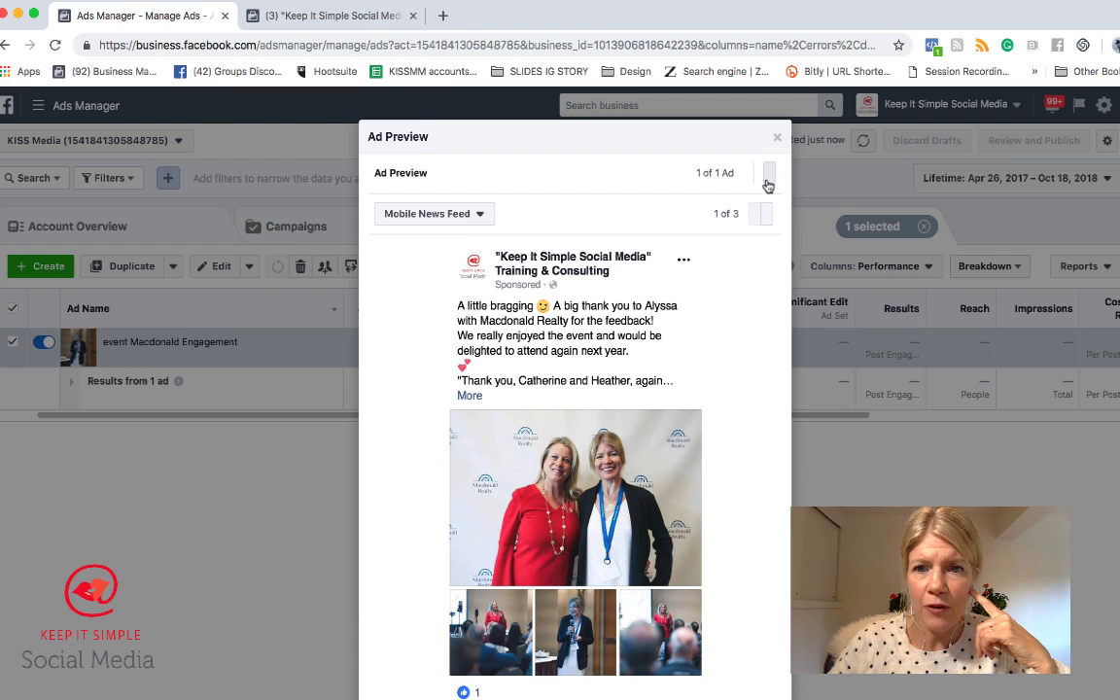
click(769, 176)
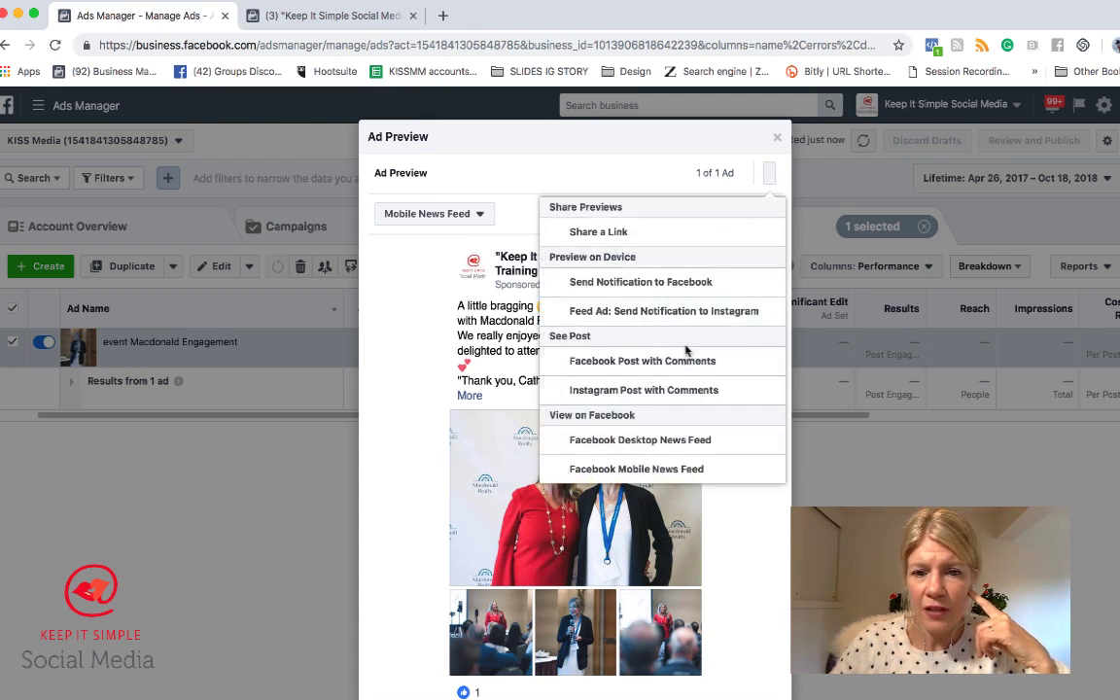
click(283, 520)
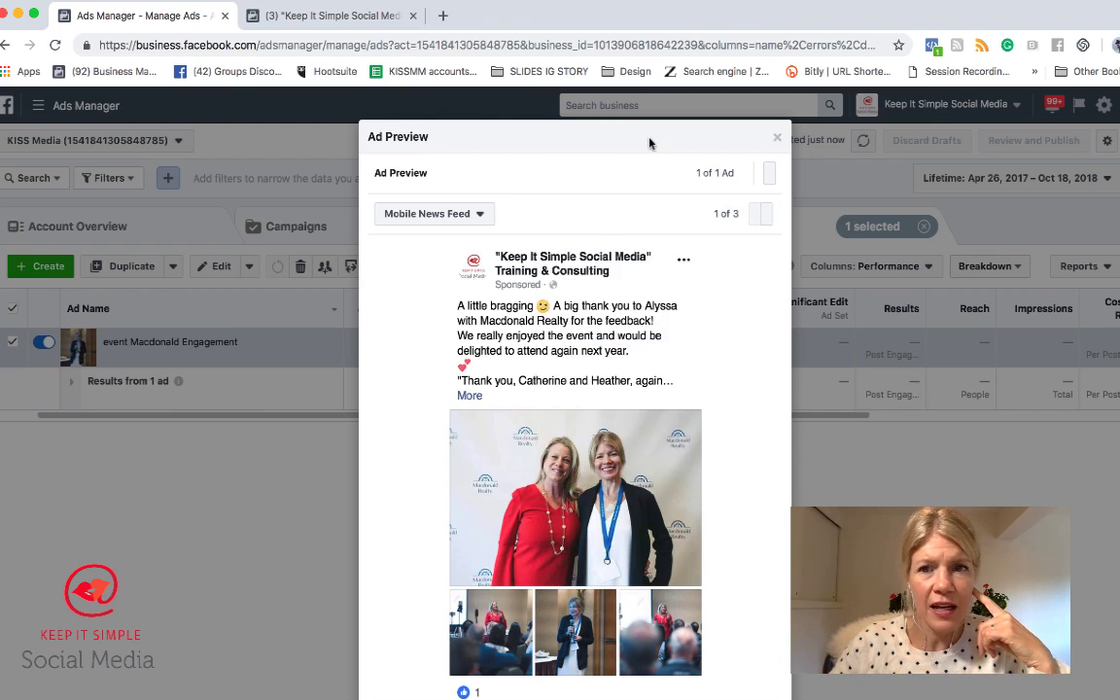
click(777, 137)
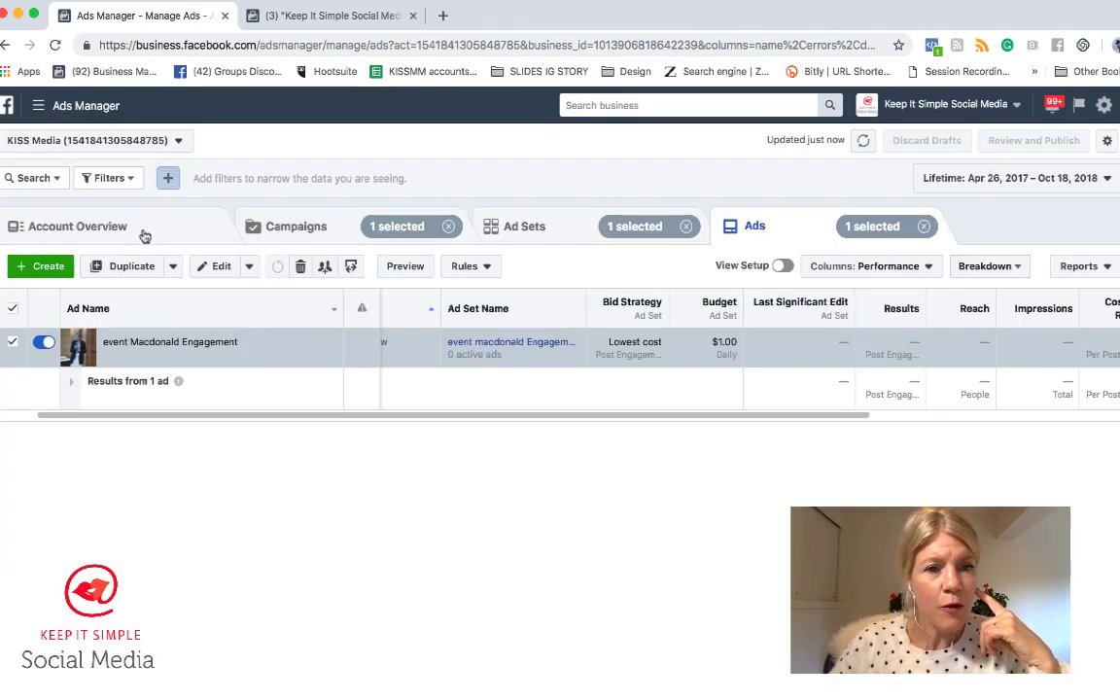
click(253, 215)
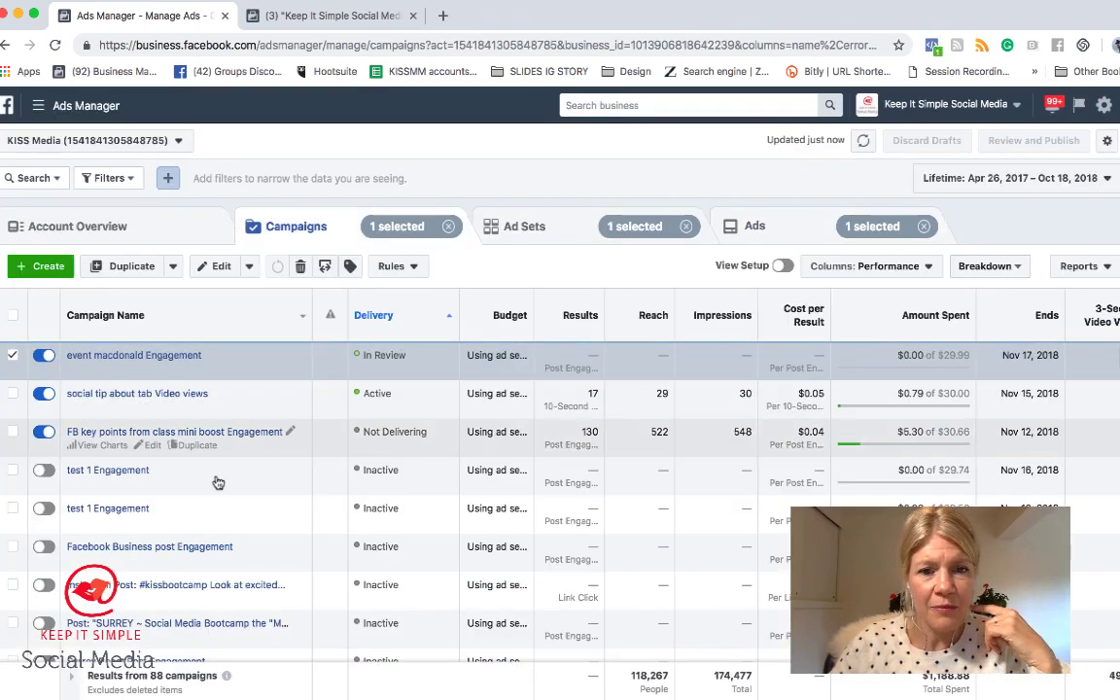